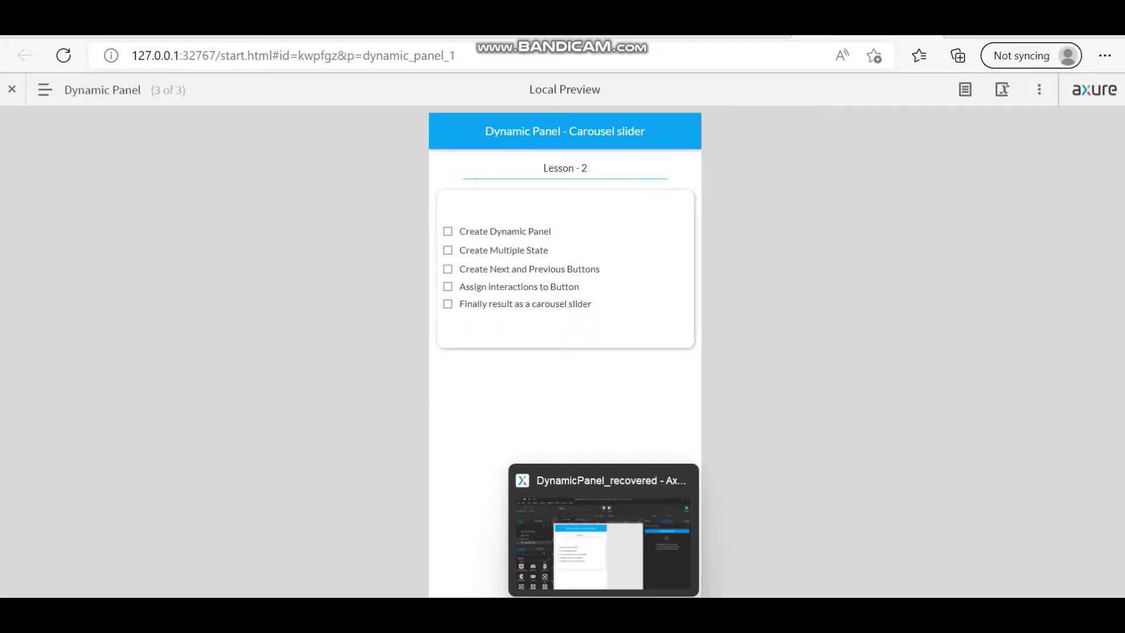
# Switch to Axure RP and add a new page named Demo in the Lesson-2 folder, below its Dynamic Panel page
pyautogui.click(604, 542)
pyautogui.rightClick(155, 301)
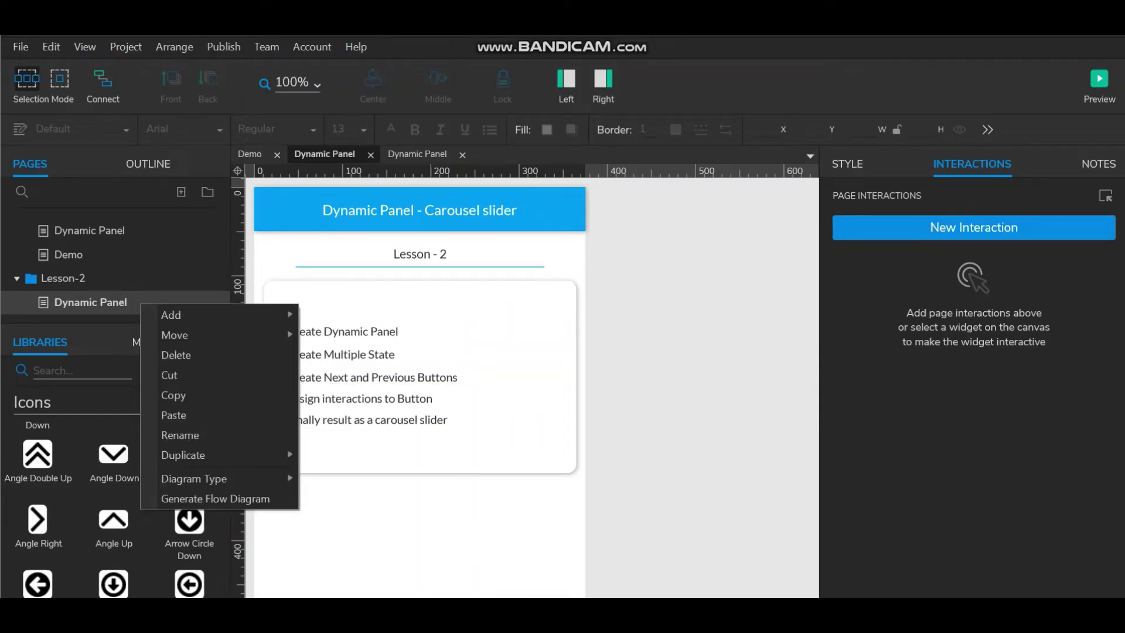
pyautogui.moveTo(171, 314)
pyautogui.click(336, 355)
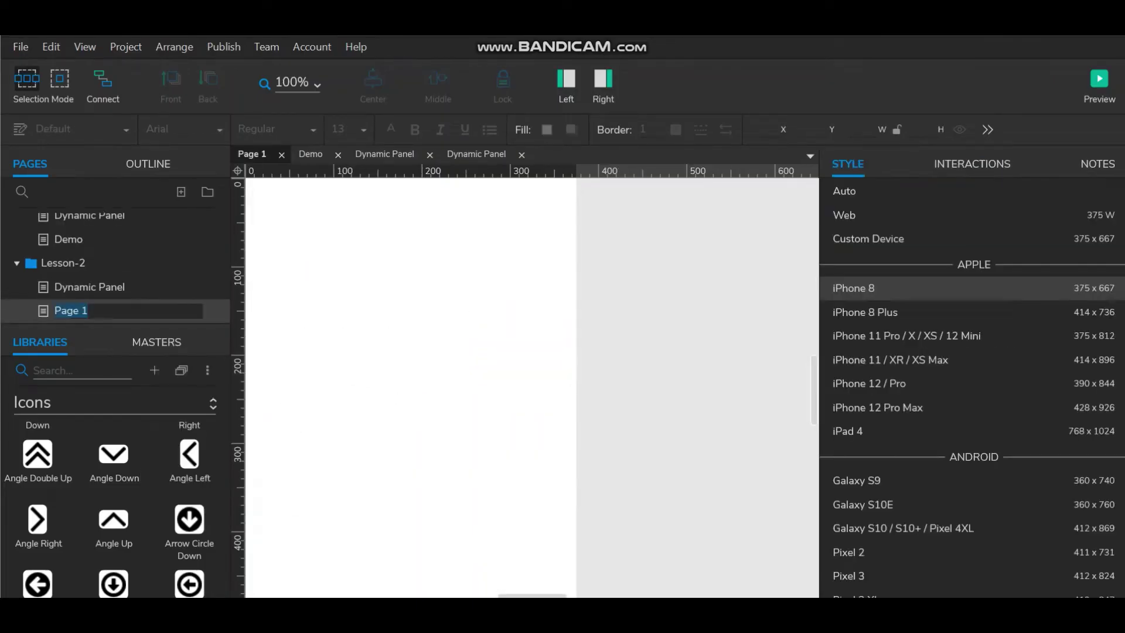
pyautogui.write('Demo')
pyautogui.press('Return')
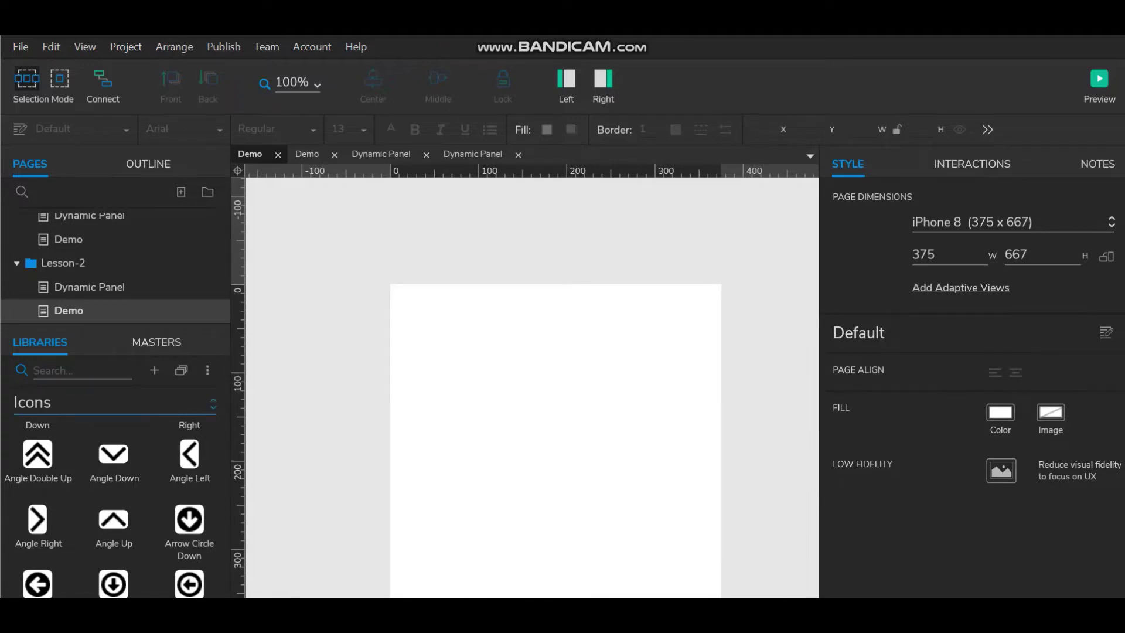
# Place an Arrow Circle Right icon from the Icons library on the Demo page at about X 87, Y 147
pyautogui.click(115, 403)
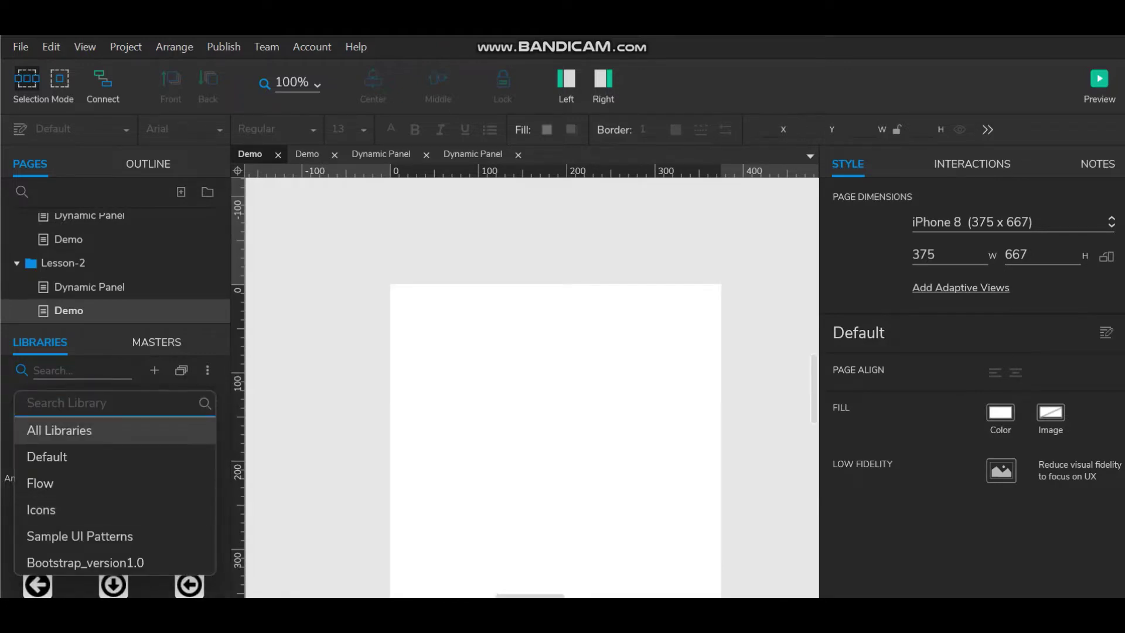
pyautogui.click(64, 510)
pyautogui.scroll(-2, 115, 513)
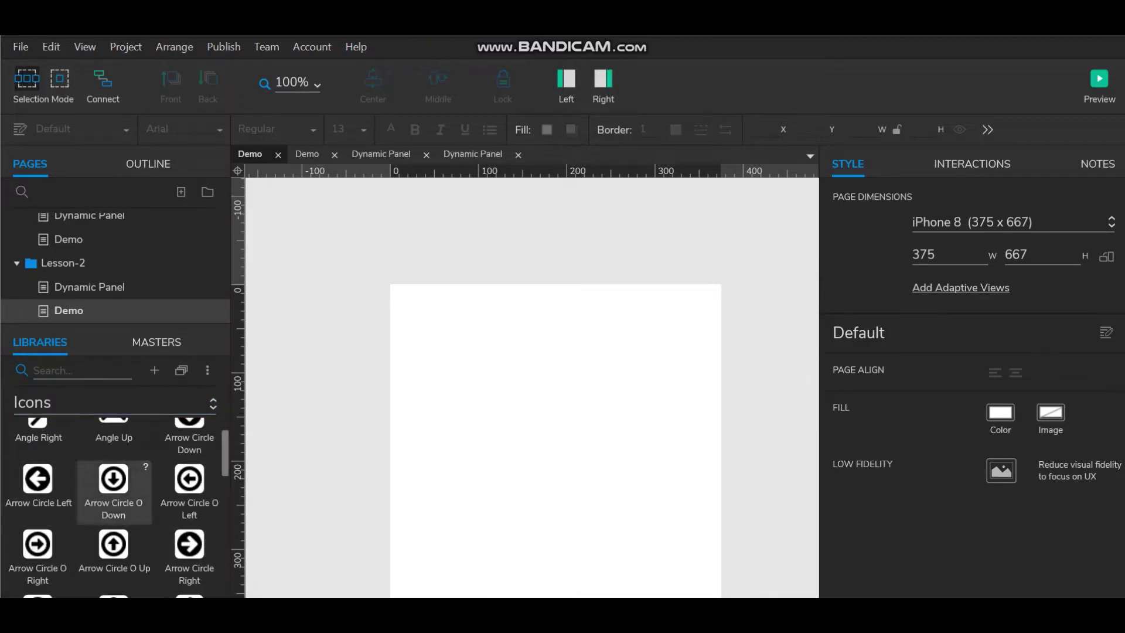
pyautogui.scroll(-3, 114, 504)
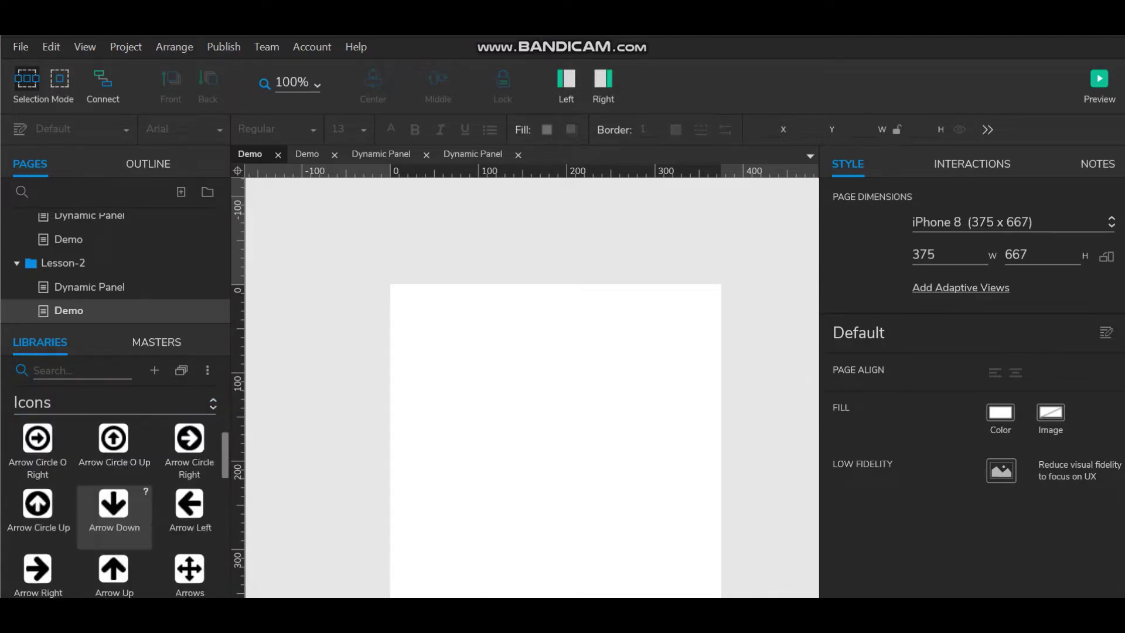
pyautogui.moveTo(188, 438); pyautogui.dragTo(489, 436)
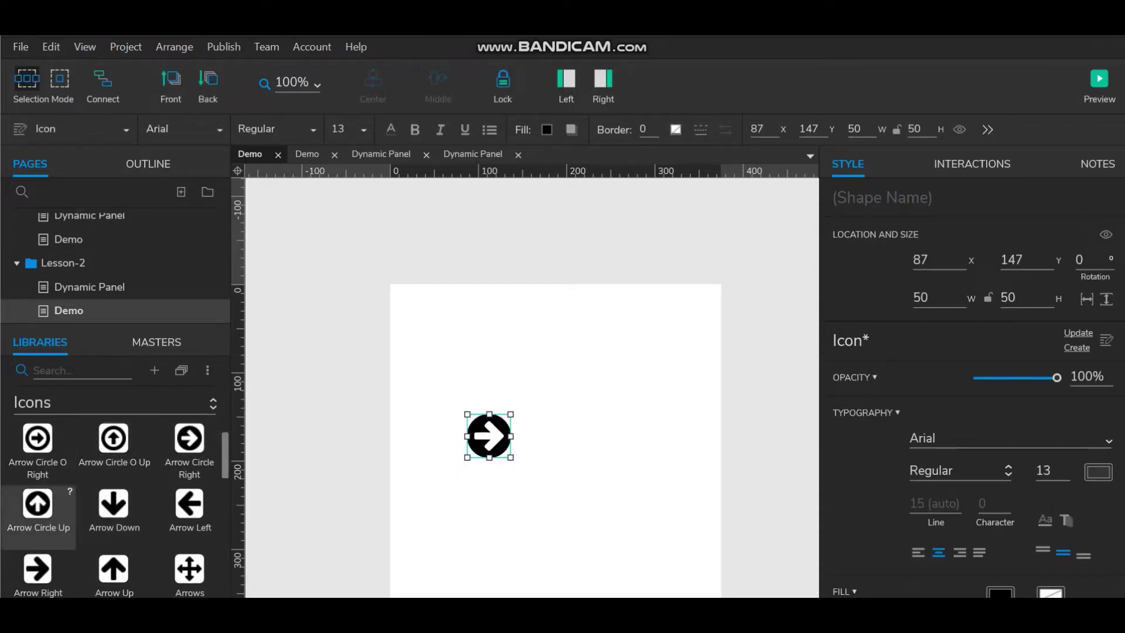
# Place an Arrow Circle Left icon beside the right arrow and move both icons together to about X 240, Y 160
pyautogui.scroll(3, 114, 504)
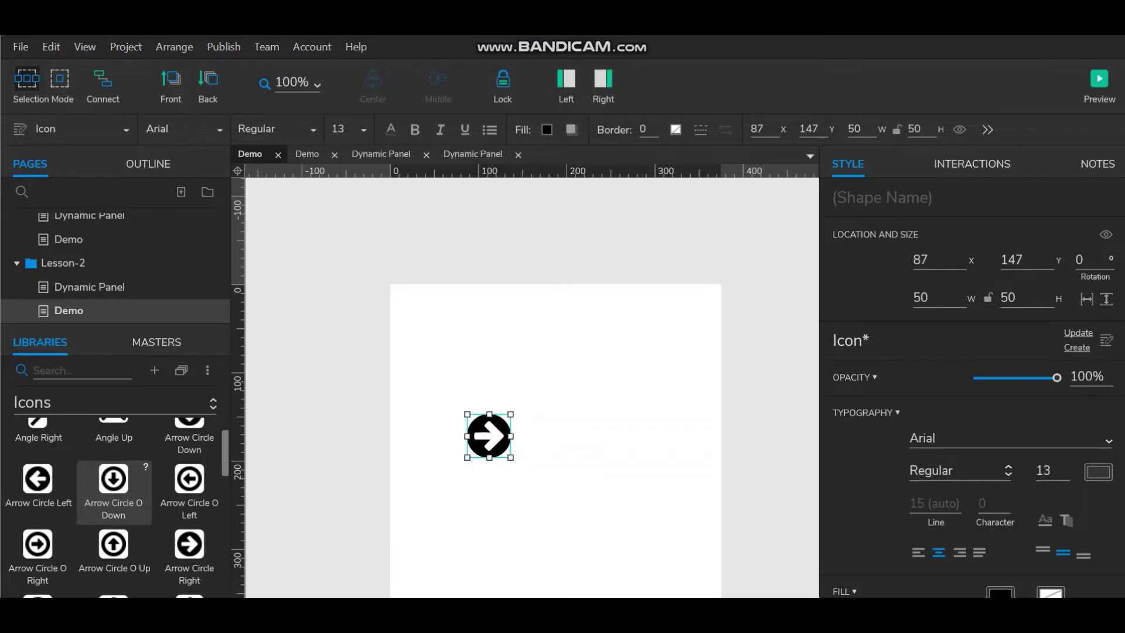
pyautogui.moveTo(37, 478); pyautogui.dragTo(430, 436)
pyautogui.moveTo(544, 484); pyautogui.dragTo(374, 400)
pyautogui.moveTo(430, 435); pyautogui.dragTo(624, 447)
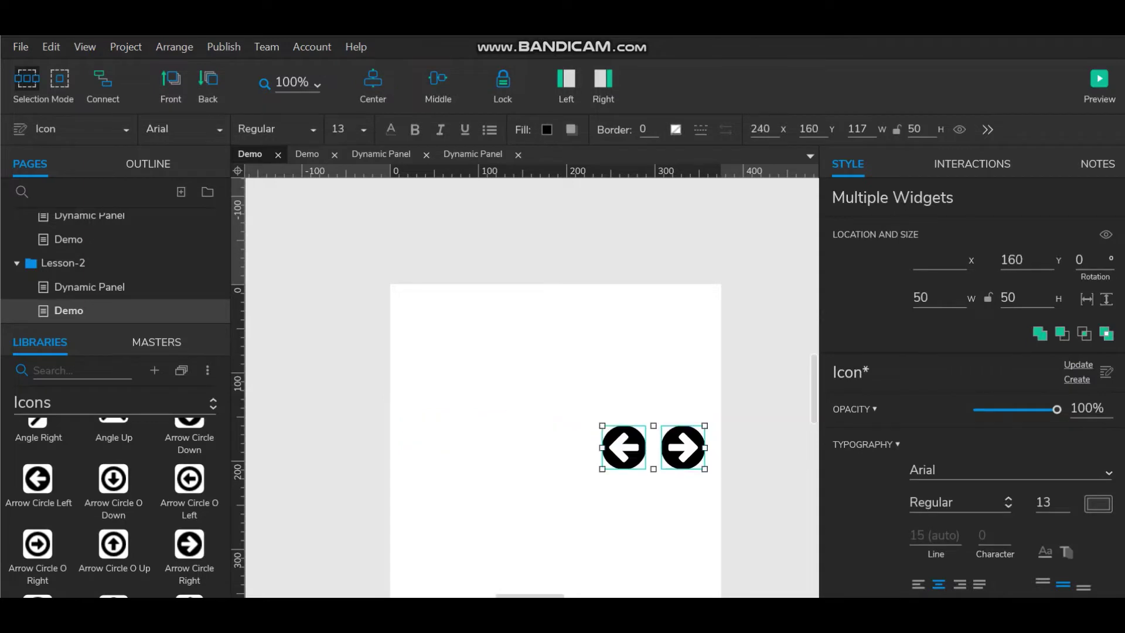
# Place a Box 1 widget from the Default library near the top of the page and move both arrow icons below it
pyautogui.click(213, 403)
pyautogui.click(47, 456)
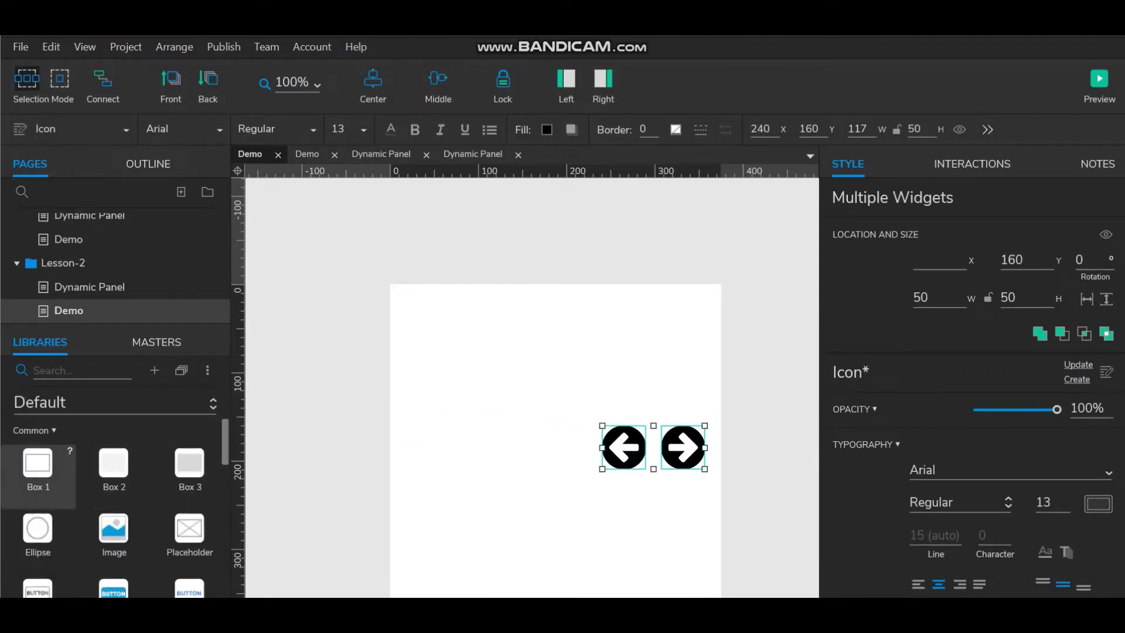
pyautogui.moveTo(38, 463); pyautogui.dragTo(543, 372)
pyautogui.click(623, 460)
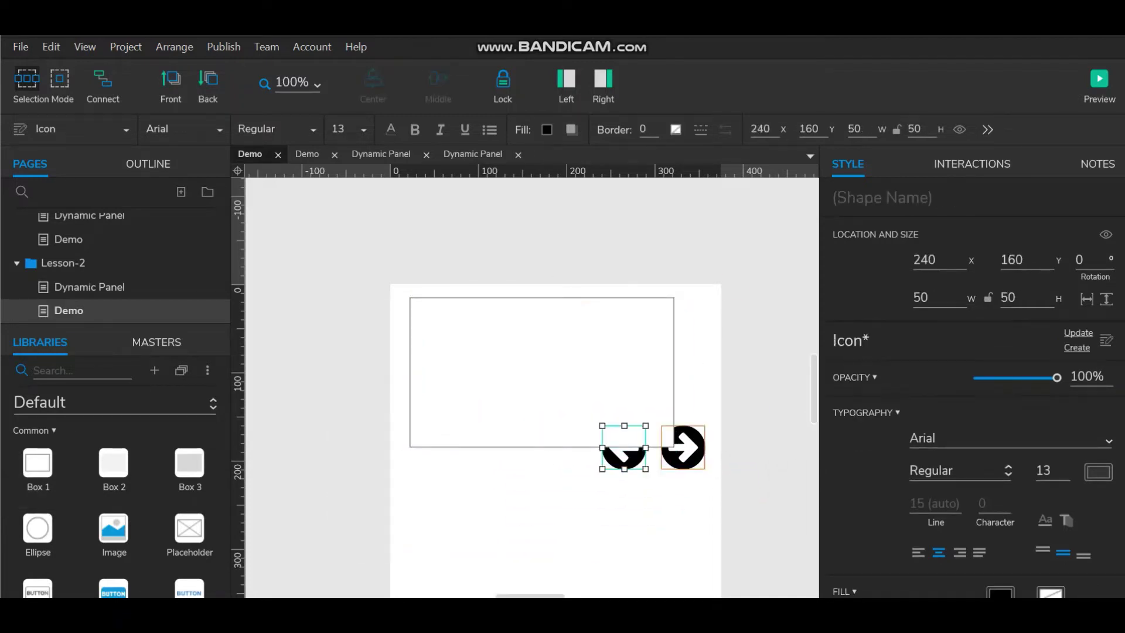
pyautogui.keyDown('shift'); pyautogui.click(683, 461); pyautogui.keyUp('shift')
pyautogui.moveTo(682, 461); pyautogui.dragTo(571, 509)
# Widen the box to about 354 px, starting at about X 10, and set its border thickness to 0
pyautogui.click(548, 404)
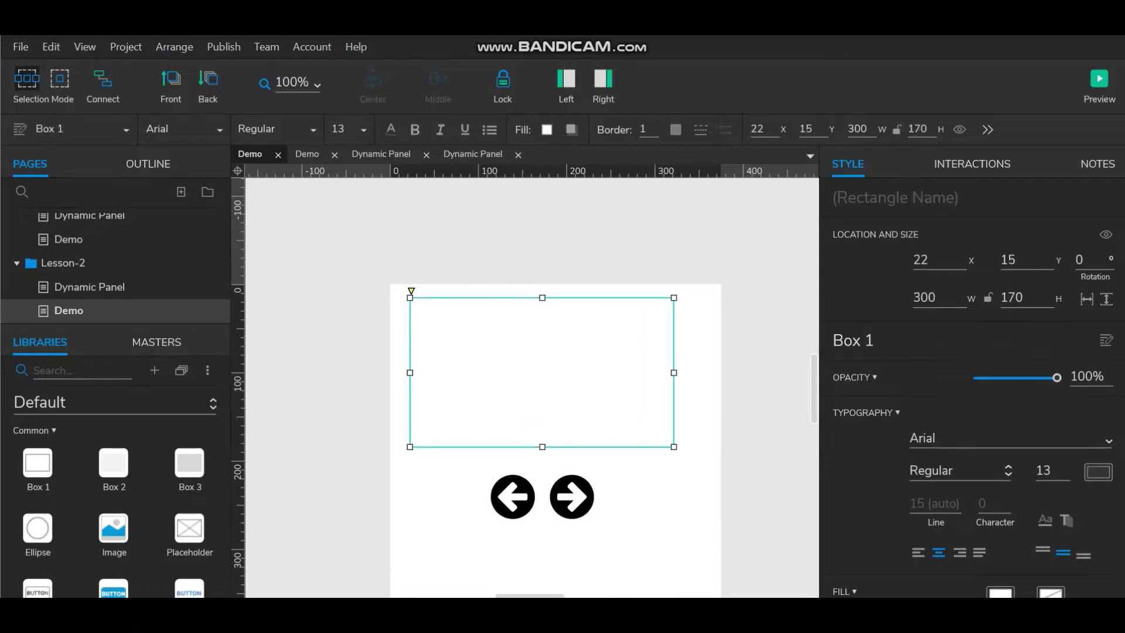
pyautogui.moveTo(674, 372); pyautogui.dragTo(710, 373)
pyautogui.moveTo(409, 373); pyautogui.dragTo(399, 373)
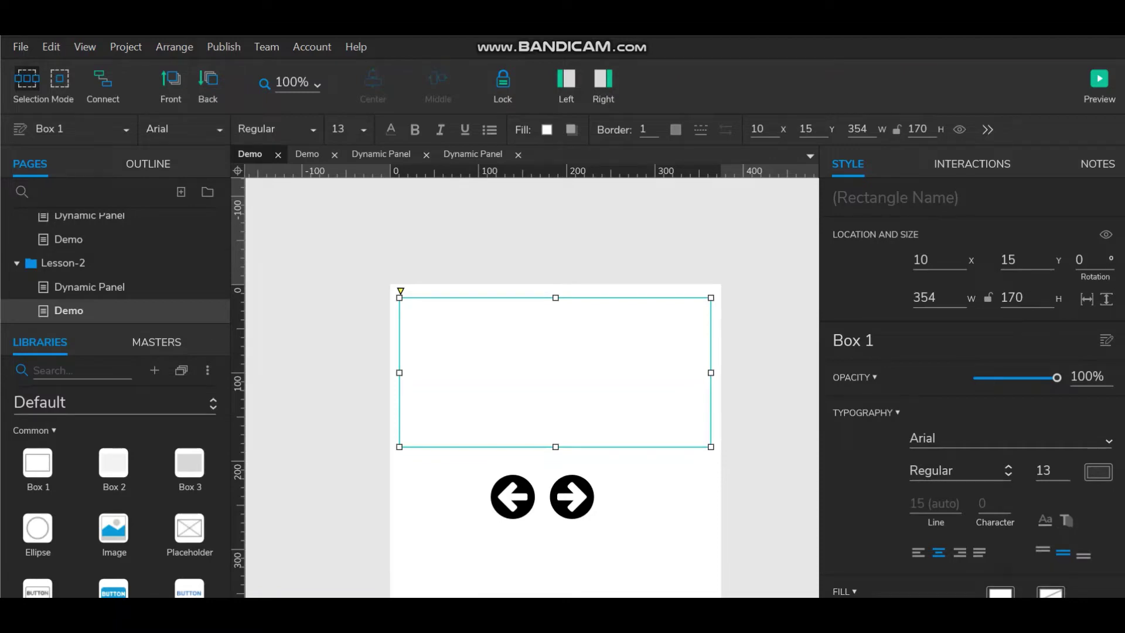
pyautogui.click(655, 134)
pyautogui.click(655, 240)
pyautogui.click(621, 352)
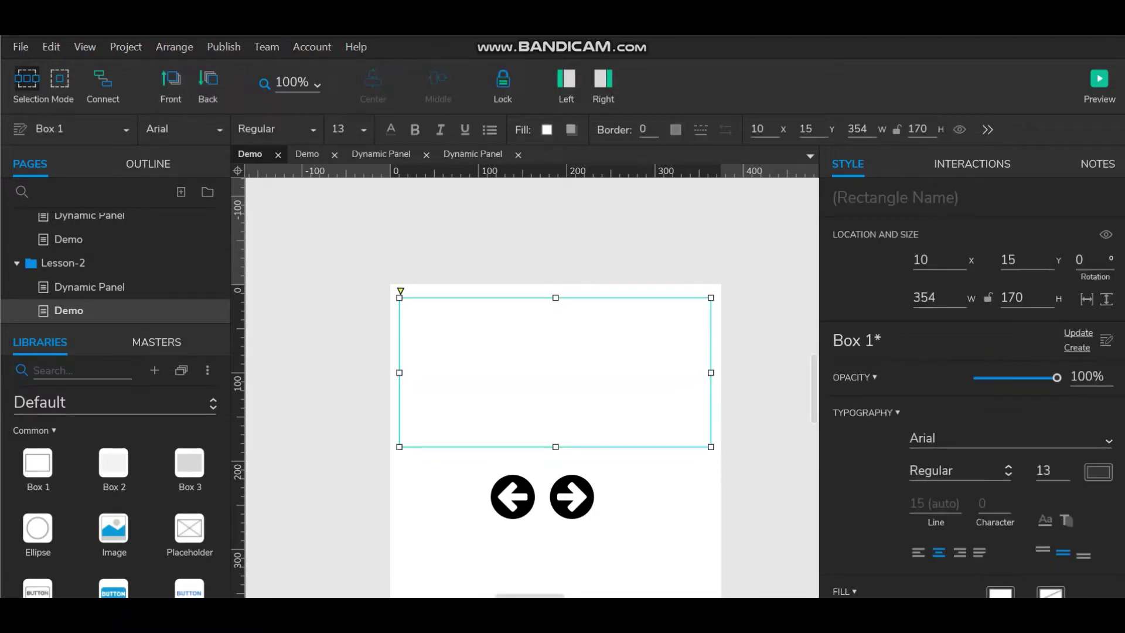
# Enable an outer shadow on the box with X and Y offsets of 1
pyautogui.click(571, 130)
pyautogui.click(576, 160)
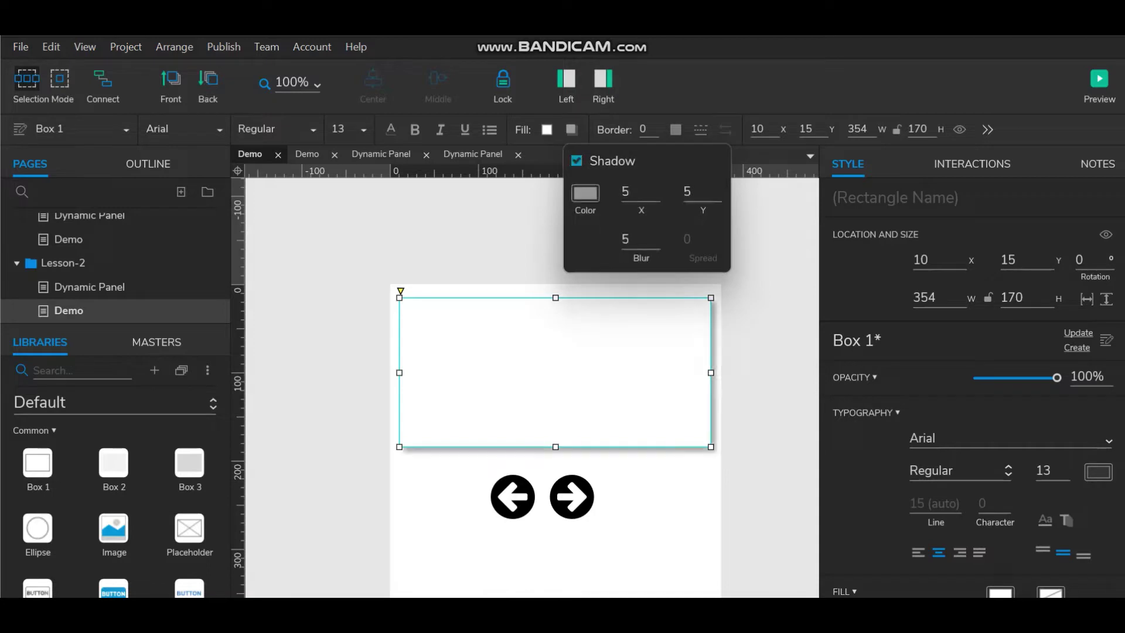
pyautogui.click(641, 192)
pyautogui.write('1')
pyautogui.press('Tab')
pyautogui.write('1')
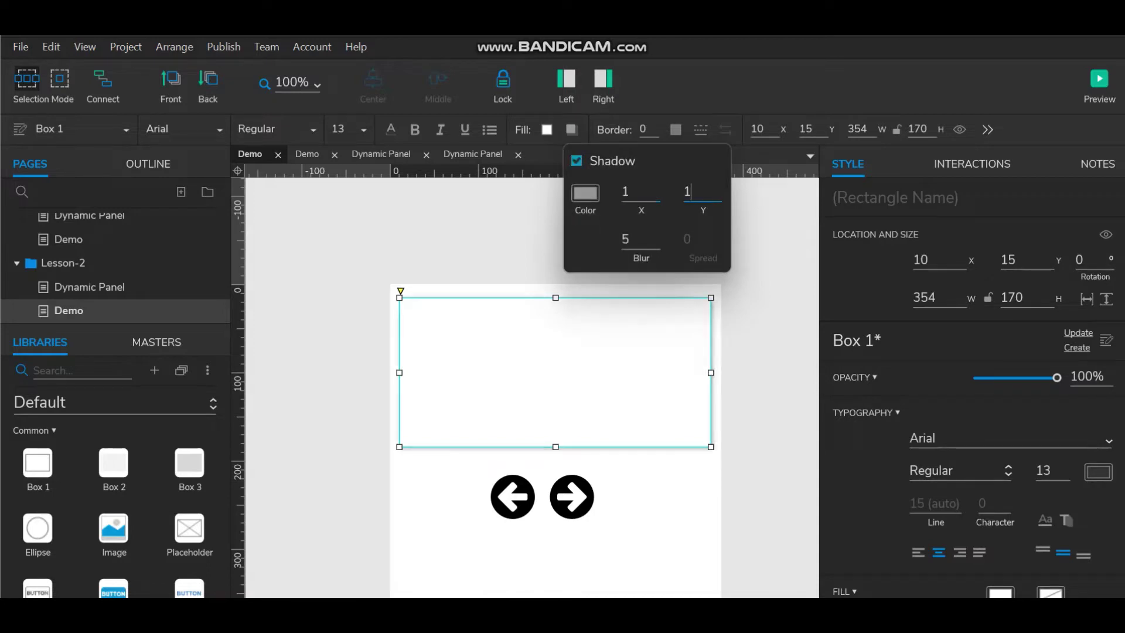
pyautogui.click(650, 282)
pyautogui.click(597, 352)
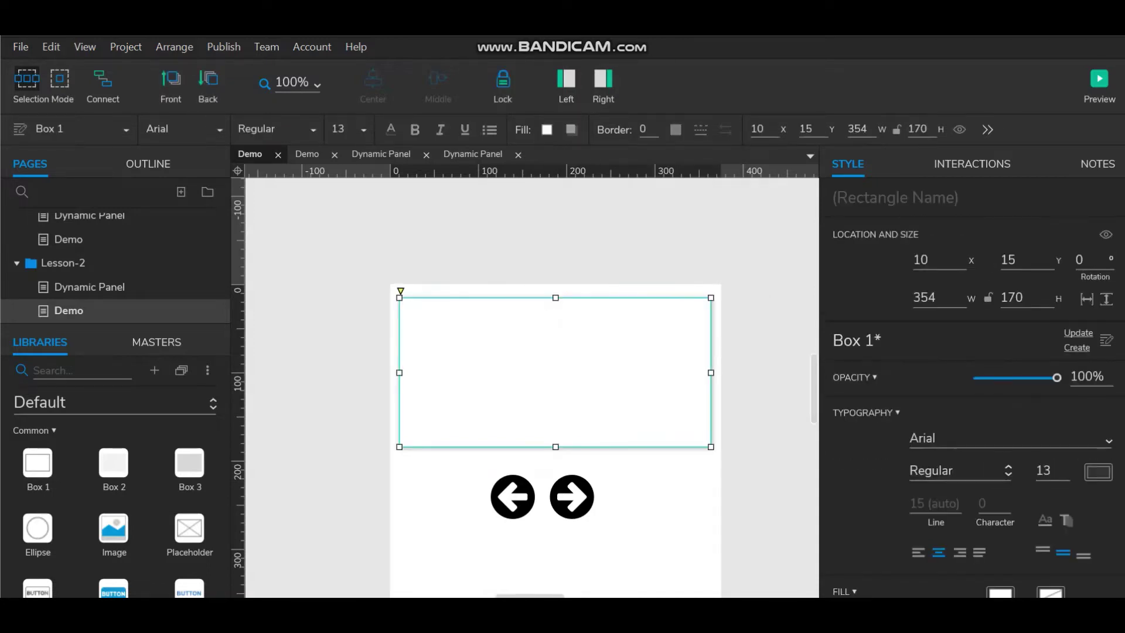
# Set the box's corner radius to 5
pyautogui.scroll(-5, 984, 474)
pyautogui.click(993, 515)
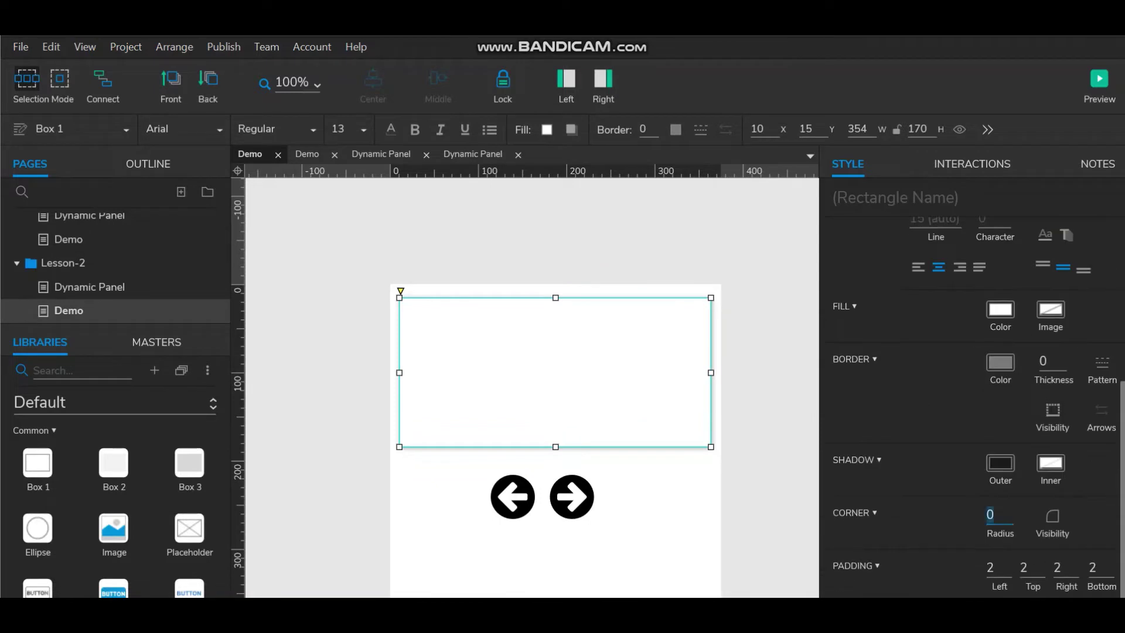
pyautogui.write('5')
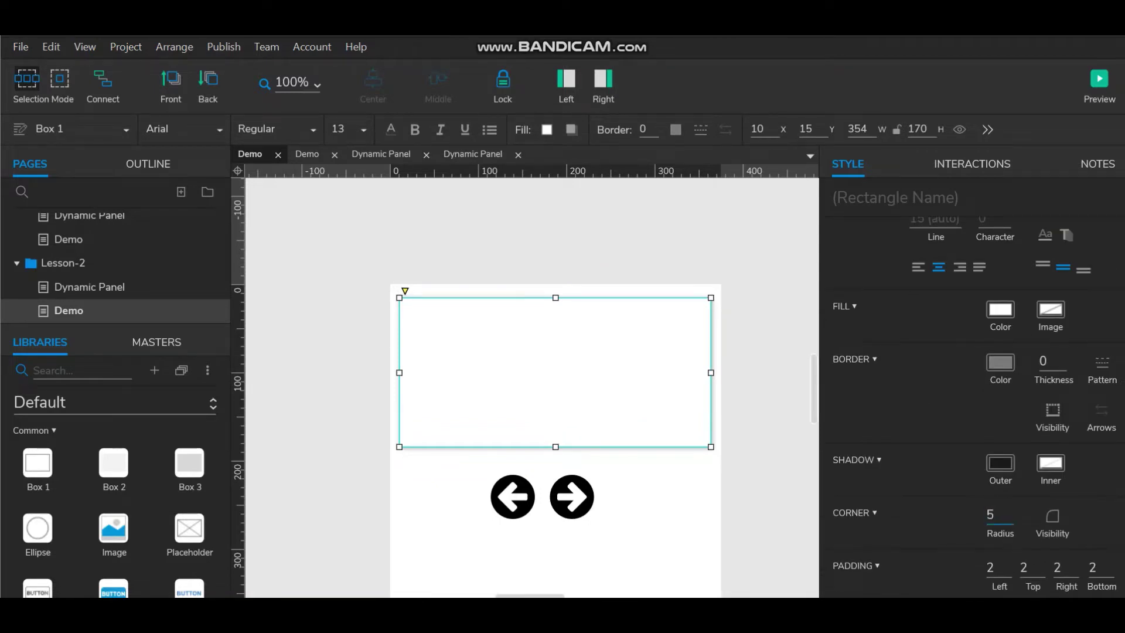
pyautogui.click(766, 375)
# Convert the box into a dynamic panel and name it Slider
pyautogui.rightClick(580, 318)
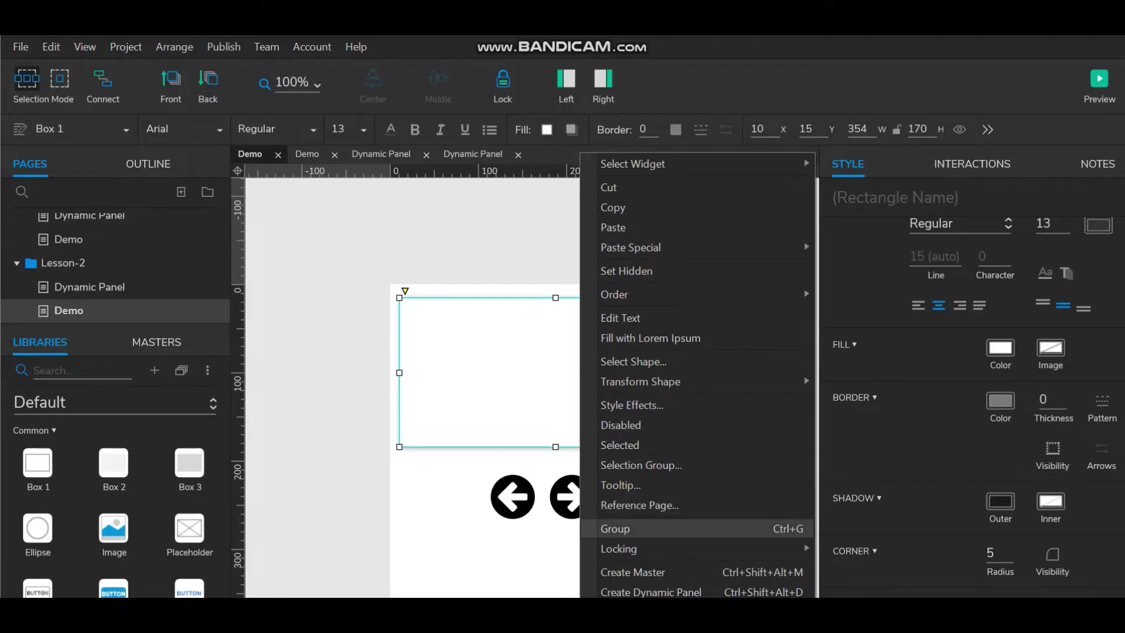
pyautogui.click(469, 542)
pyautogui.click(516, 375)
pyautogui.rightClick(516, 375)
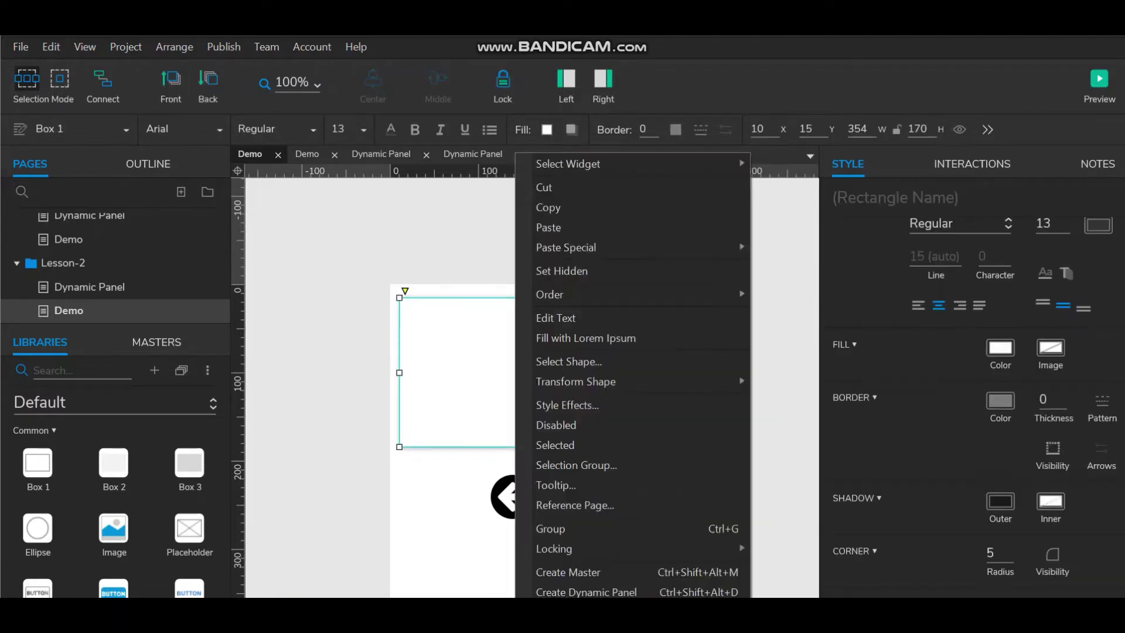
pyautogui.click(586, 592)
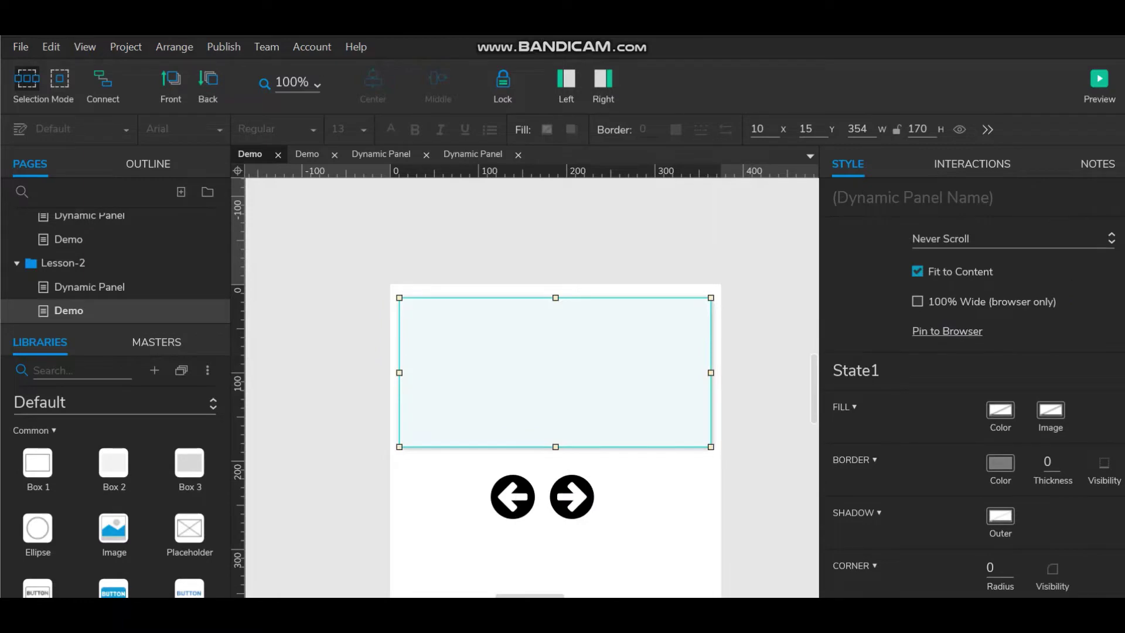
pyautogui.click(913, 198)
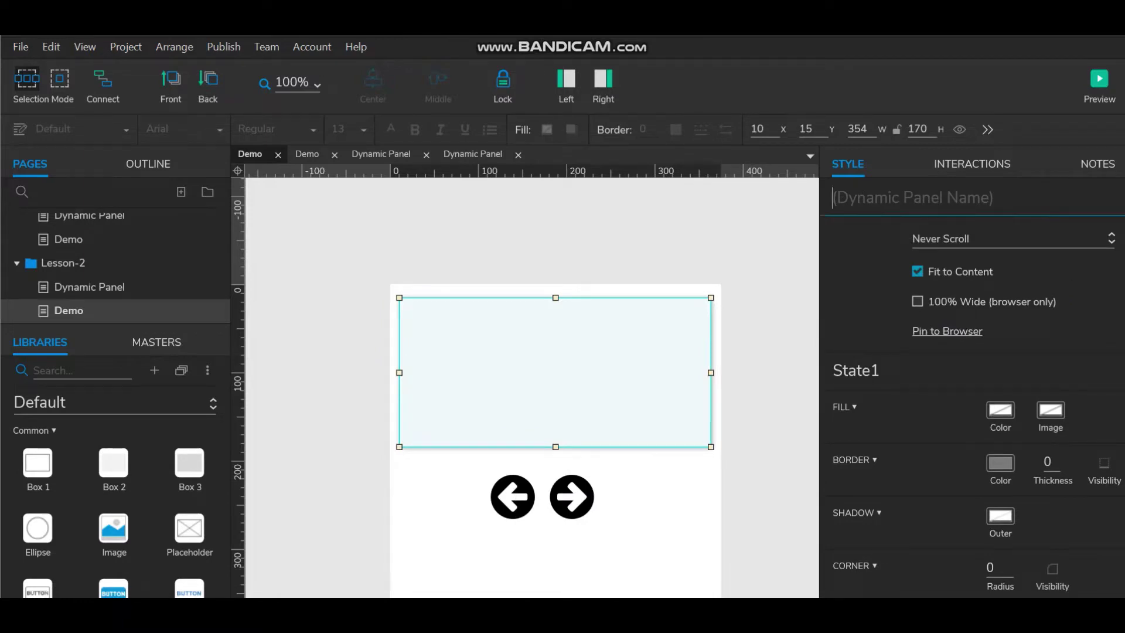
pyautogui.write('Slider')
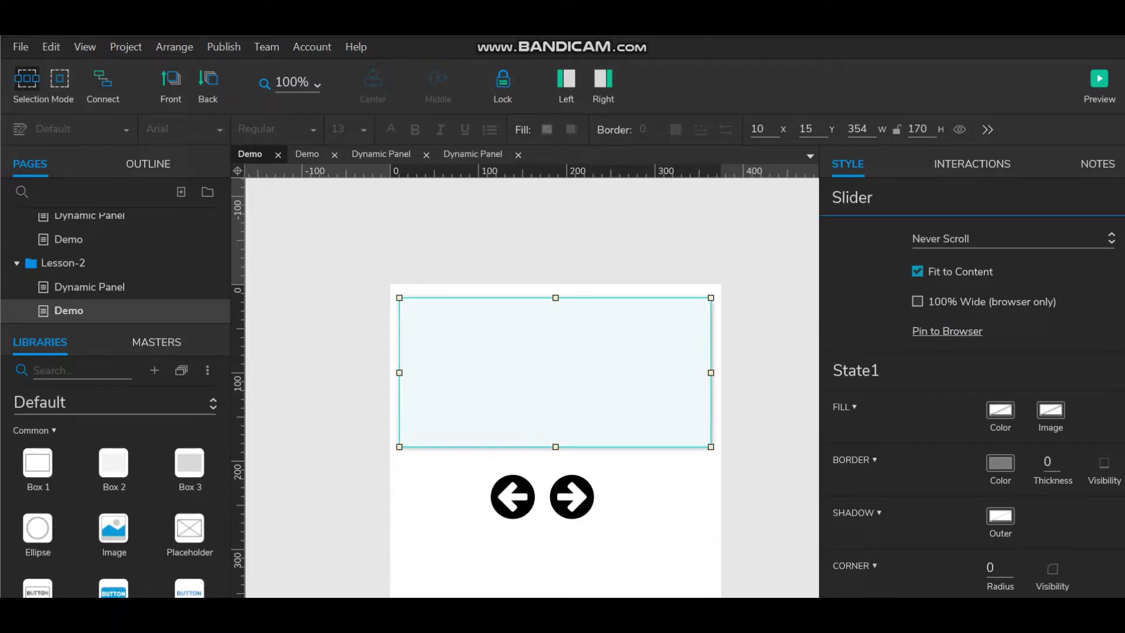
pyautogui.press('Escape')
# Lock the aspect ratio of the two arrow icons and set their combined width to 30
pyautogui.click(513, 497)
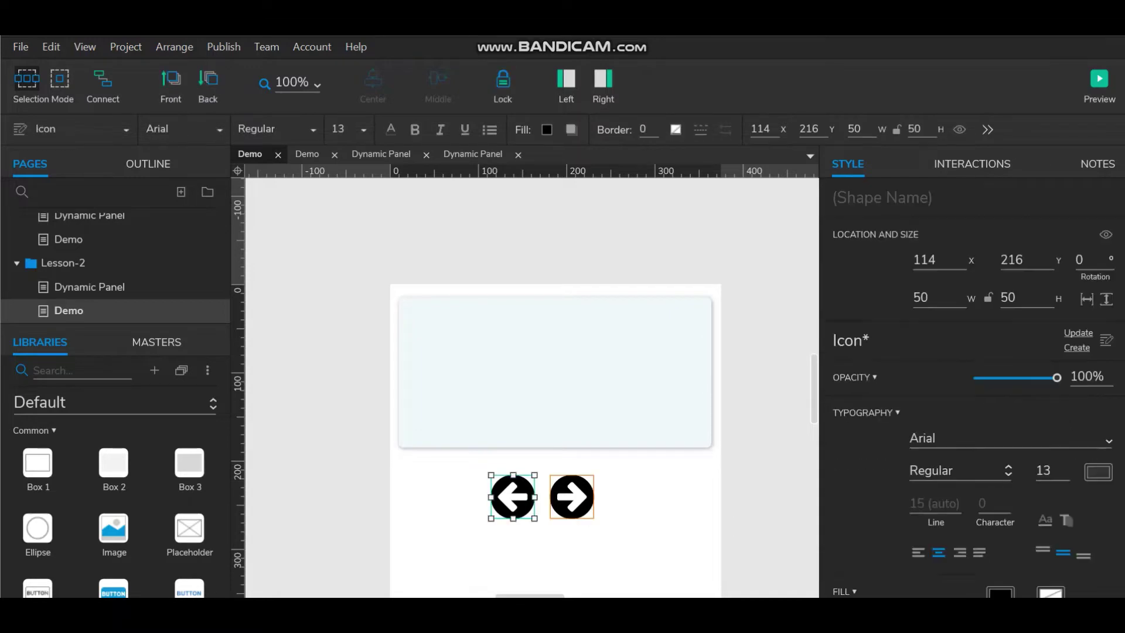
pyautogui.keyDown('shift'); pyautogui.click(572, 497); pyautogui.keyUp('shift')
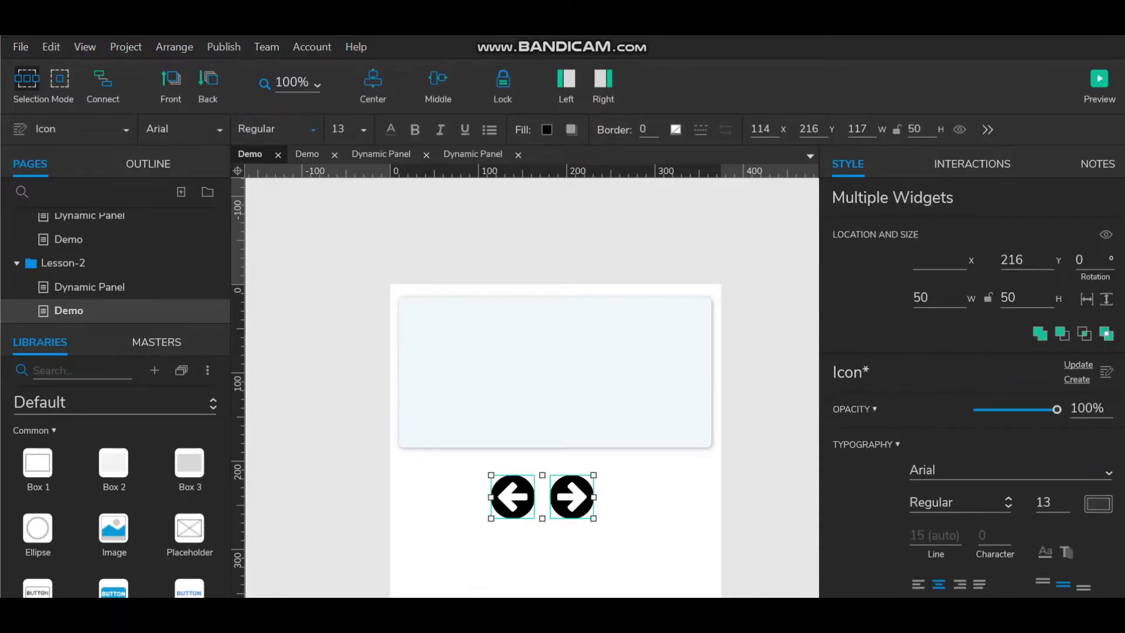
pyautogui.click(896, 129)
pyautogui.doubleClick(858, 129)
pyautogui.write('13')
pyautogui.press('Tab')
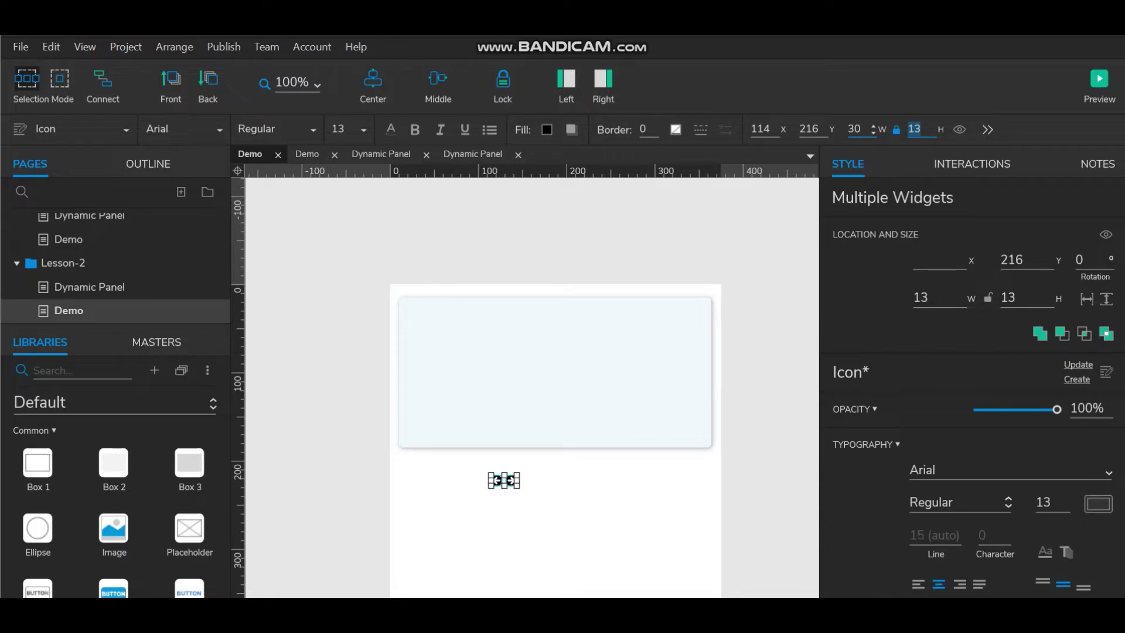
pyautogui.click(591, 515)
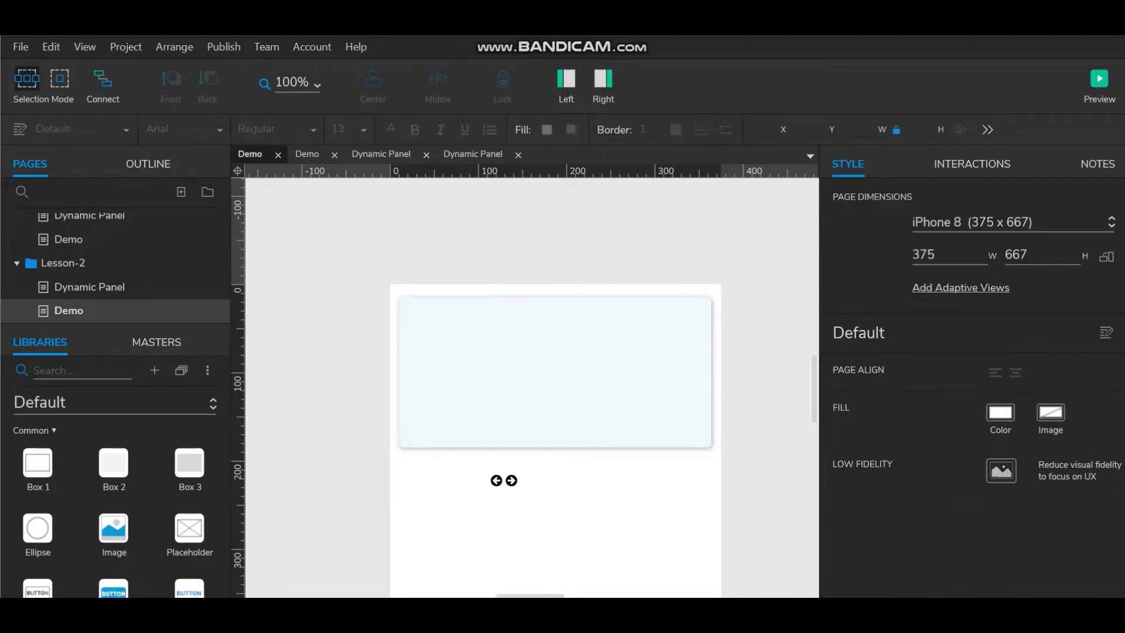
# Set the arrow icons' combined width to 60 and position the pair just below the Slider panel's lower-right corner
pyautogui.moveTo(471, 468); pyautogui.dragTo(692, 462)
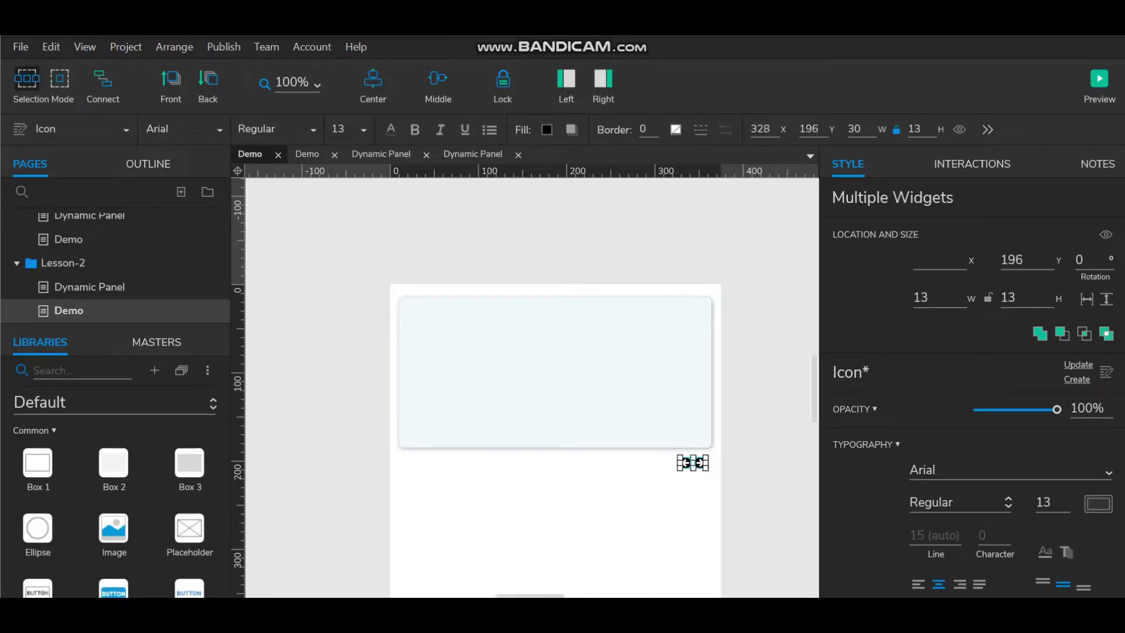
pyautogui.click(855, 129)
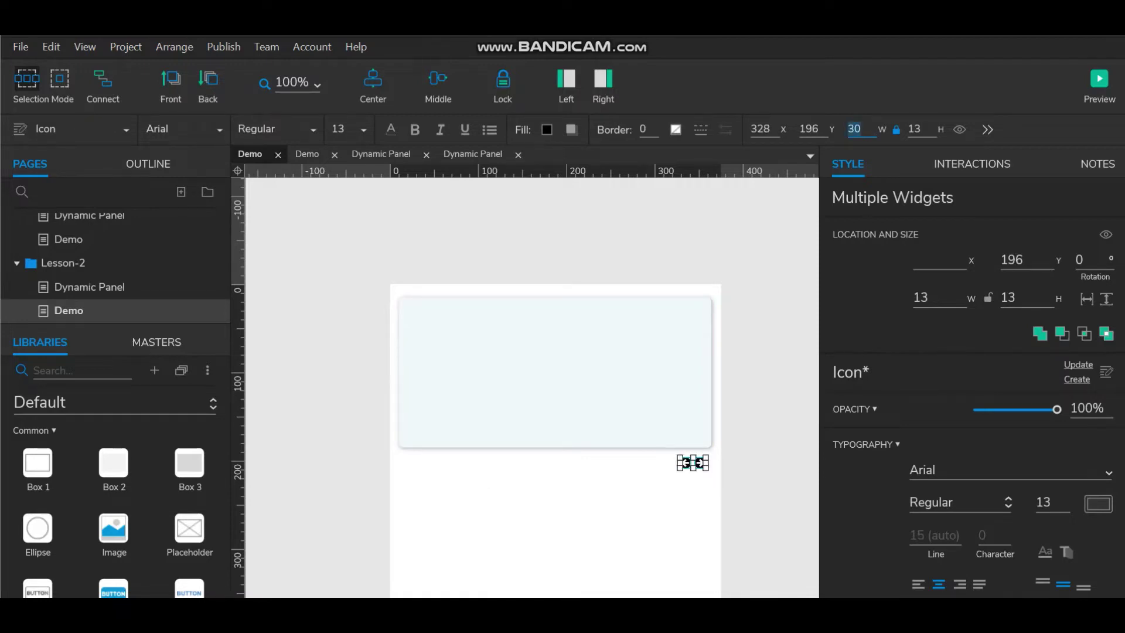
pyautogui.write('60')
pyautogui.press('Tab')
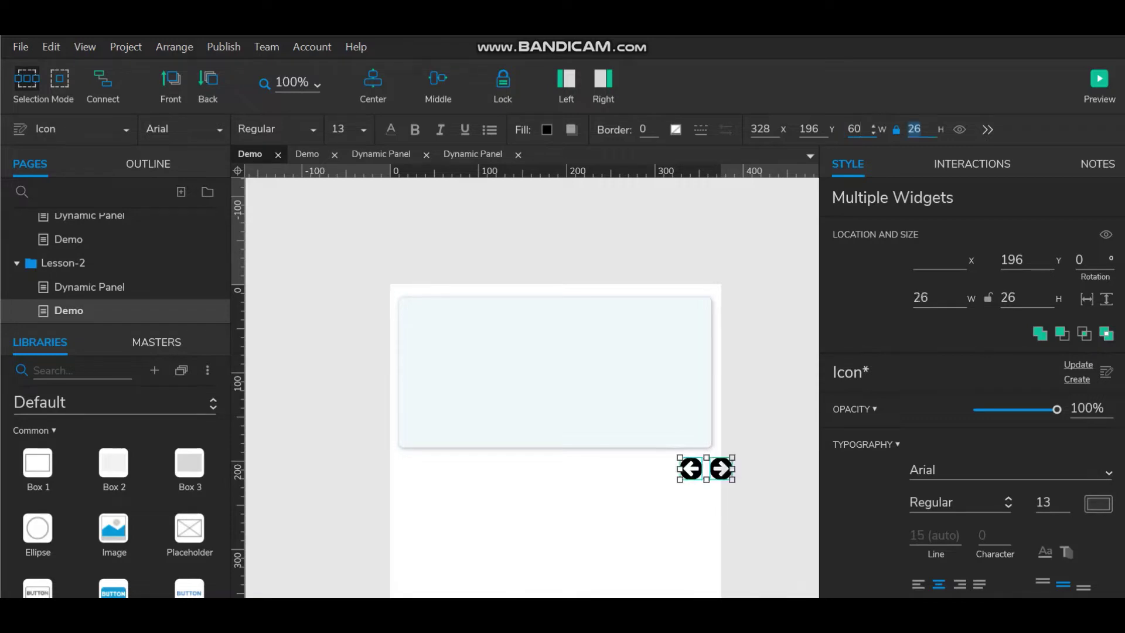
pyautogui.moveTo(756, 497); pyautogui.dragTo(670, 466)
pyautogui.click(691, 514)
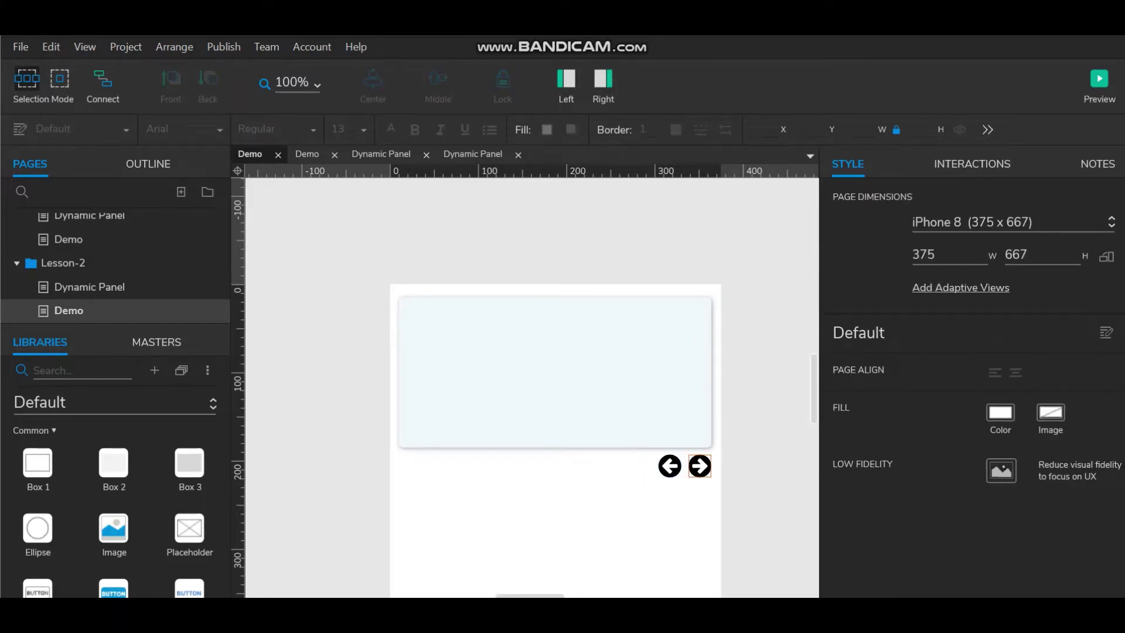
# Name the right arrow icon Next and the left arrow icon Pre
pyautogui.click(699, 465)
pyautogui.write('Next')
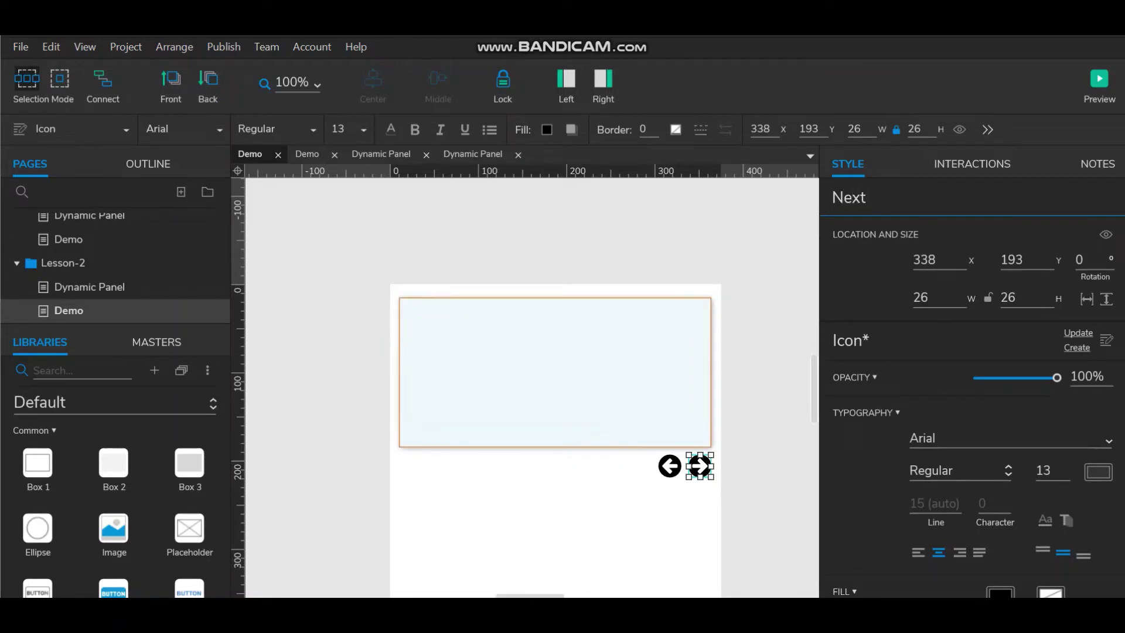
pyautogui.click(670, 466)
pyautogui.click(882, 197)
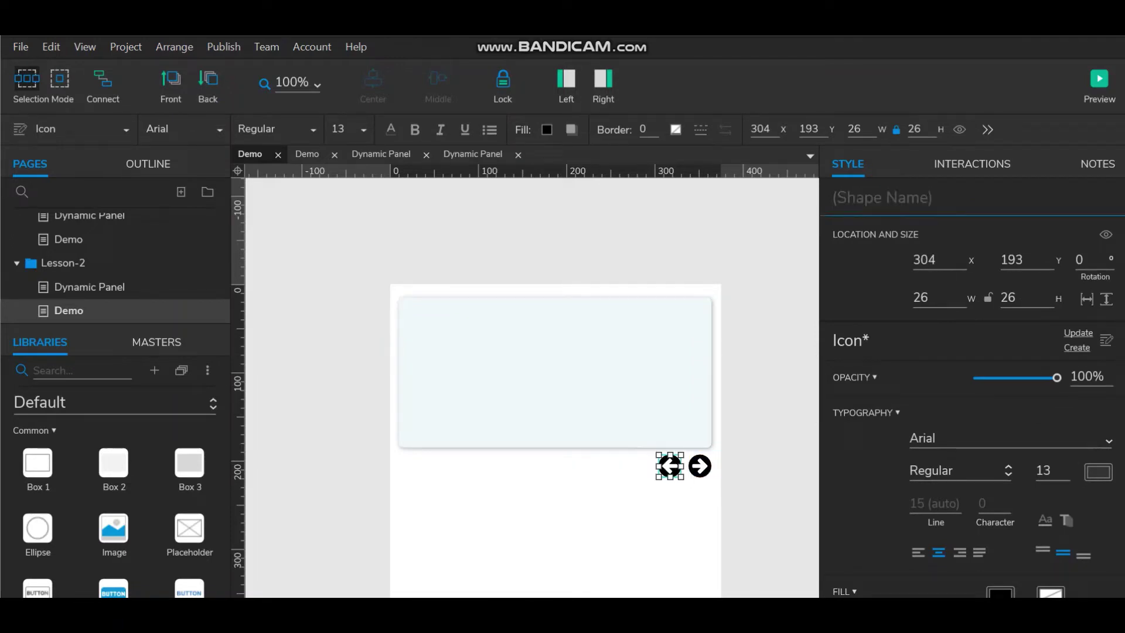
pyautogui.write('Pre')
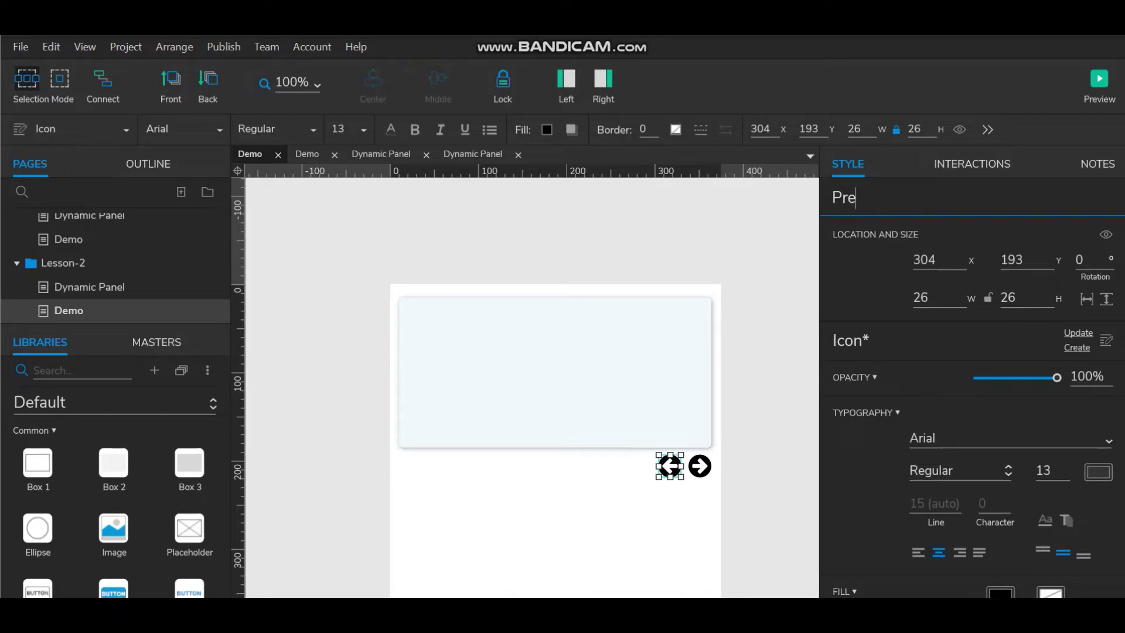
# Complete the left arrow icon's name as Prev
pyautogui.write('v')
pyautogui.click(621, 521)
# Open State1 of the Slider panel, add an Image widget at 0, 0 and widen it to 354 to fill the panel
pyautogui.doubleClick(586, 381)
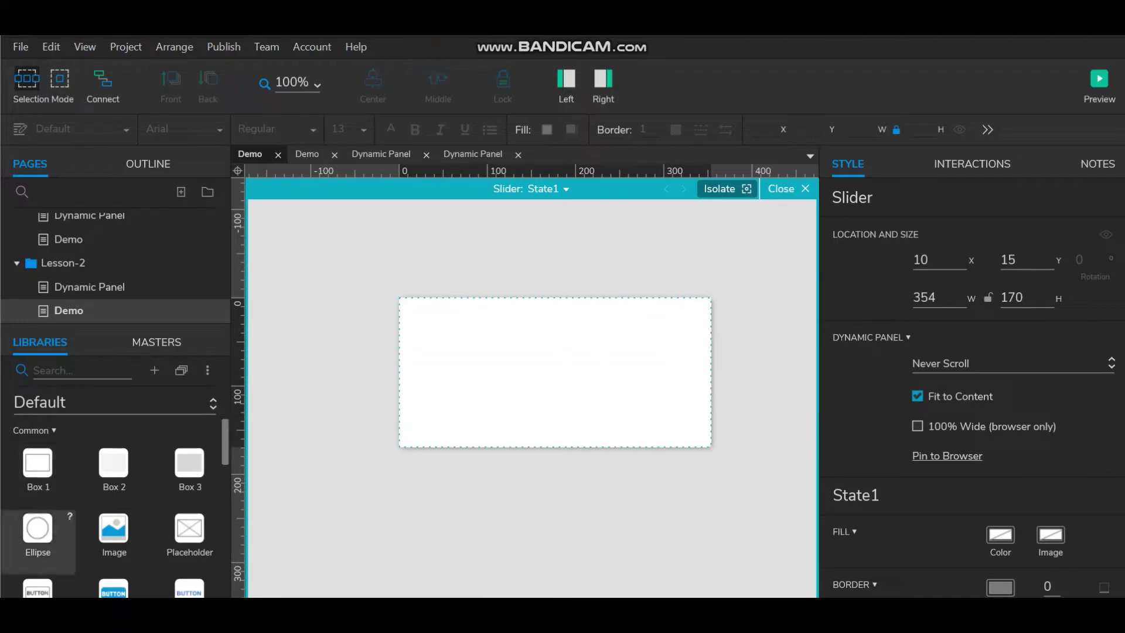
pyautogui.moveTo(114, 529); pyautogui.dragTo(532, 372)
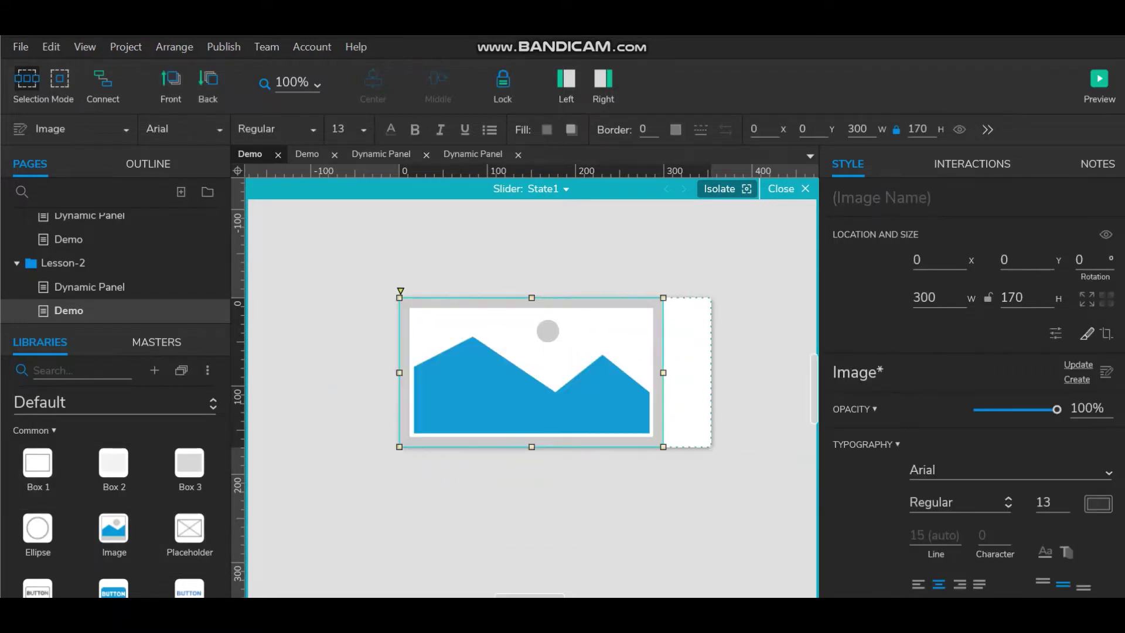
pyautogui.moveTo(663, 372); pyautogui.dragTo(711, 372)
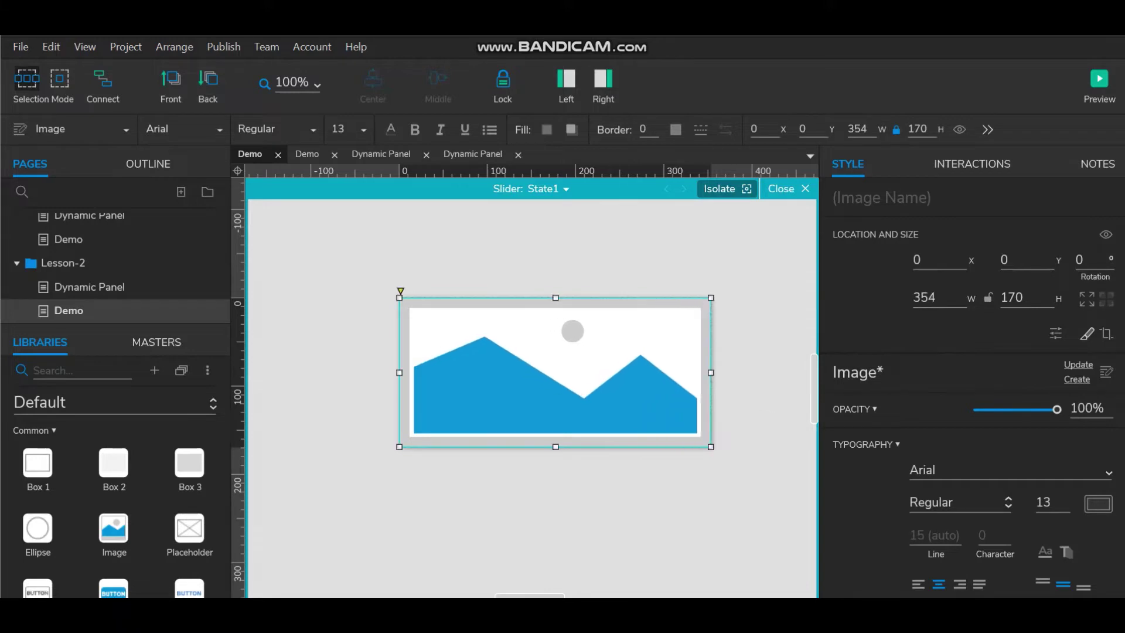
pyautogui.press('Escape')
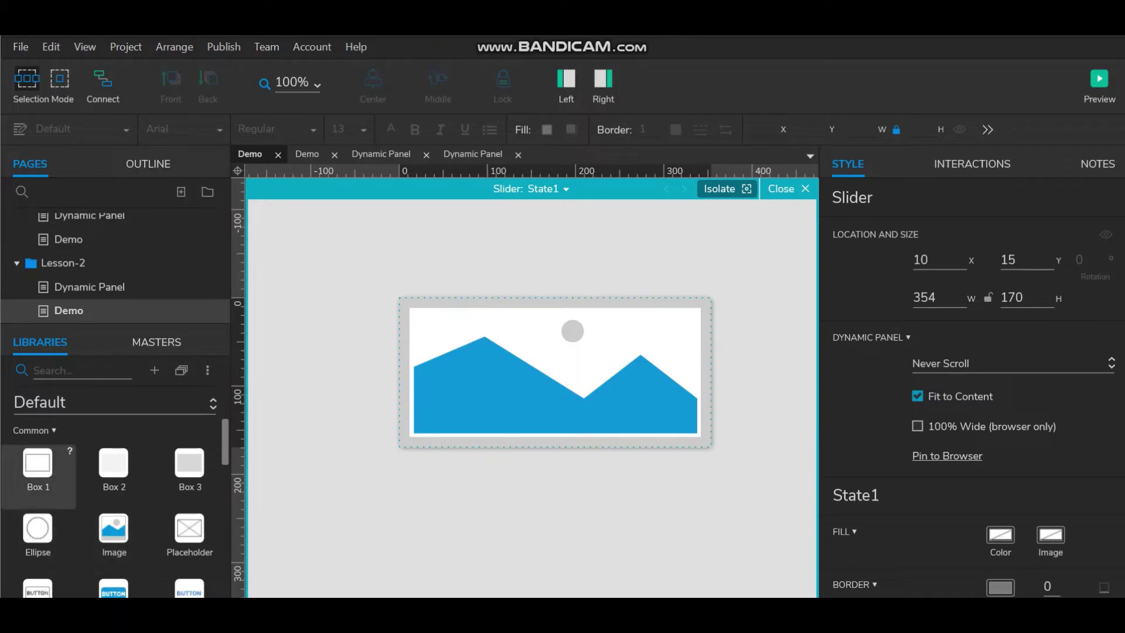
# Place a Box 1 over the image at 12, 11 and size it to 330 by 148, inside the grey frame
pyautogui.moveTo(38, 468); pyautogui.dragTo(541, 382)
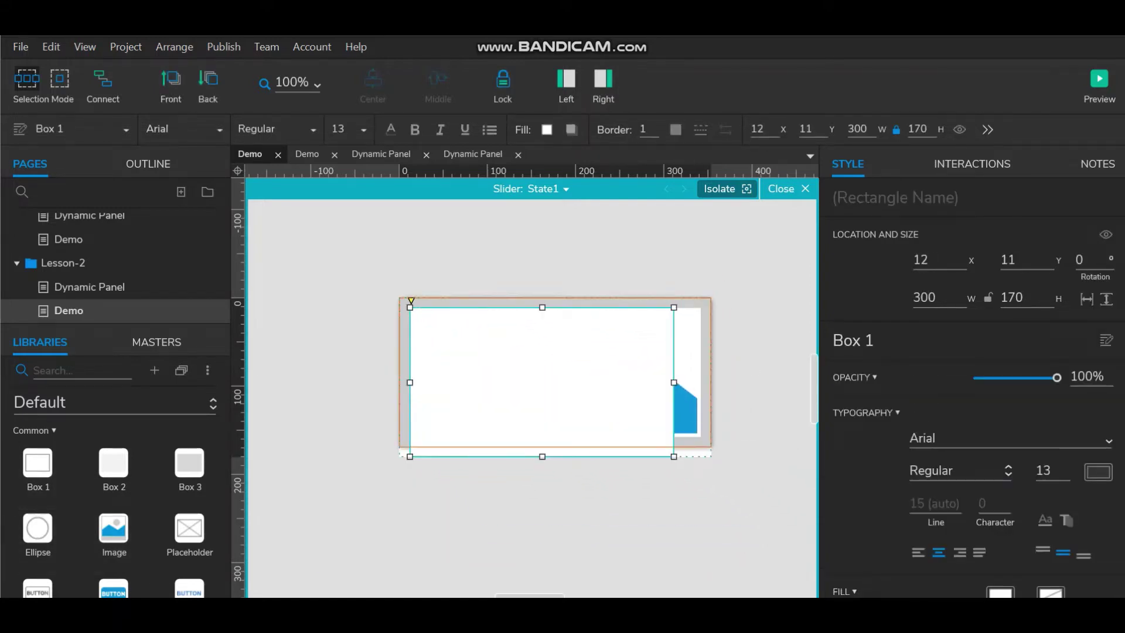
pyautogui.click(688, 382)
pyautogui.click(665, 387)
pyautogui.moveTo(674, 382); pyautogui.dragTo(700, 382)
pyautogui.moveTo(555, 456)
pyautogui.mouseDown()
pyautogui.moveTo(555, 424)
pyautogui.moveTo(555, 437)
pyautogui.mouseUp()
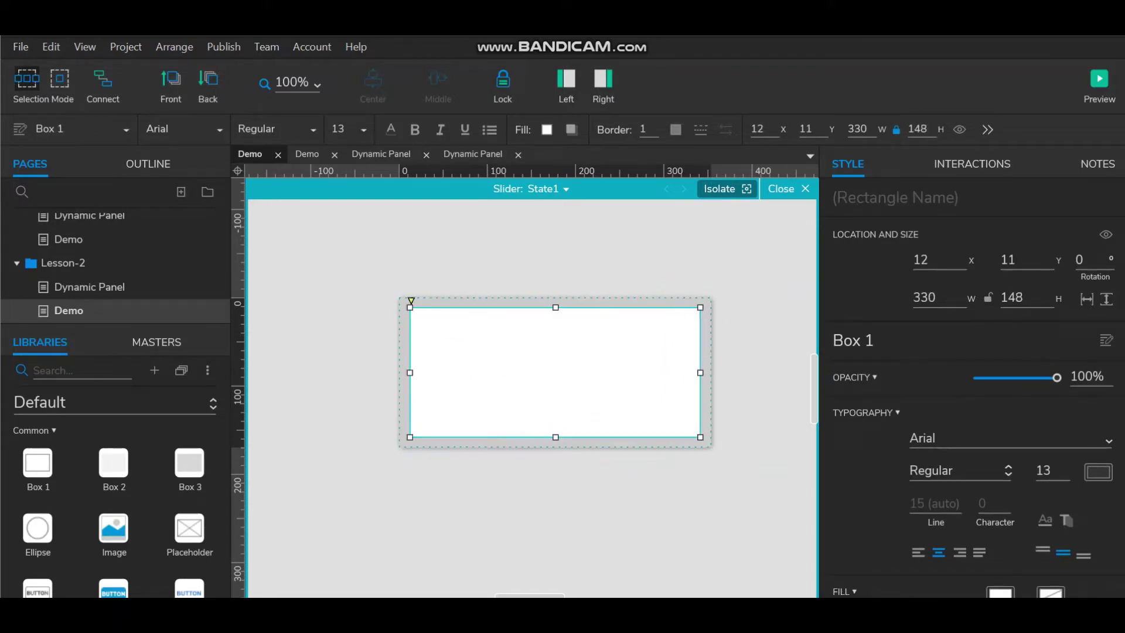
# Add a Paragraph widget over the box's lower part and cut its text down to the first sentence
pyautogui.scroll(-2, 38, 498)
pyautogui.scroll(-3, 114, 524)
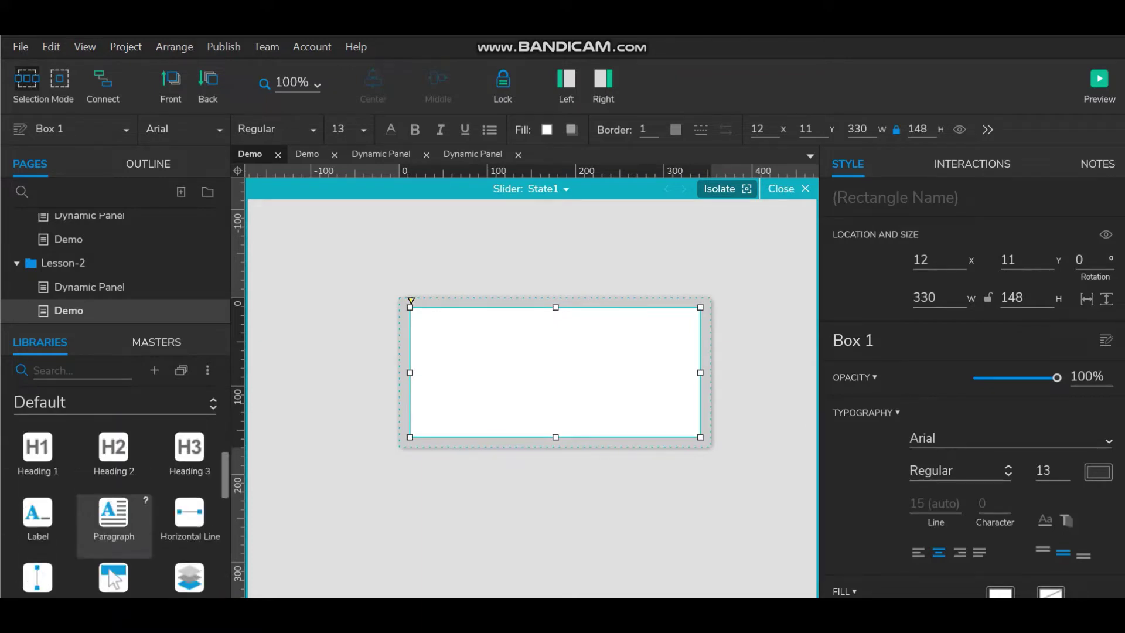
pyautogui.moveTo(114, 515); pyautogui.dragTo(547, 453)
pyautogui.doubleClick(548, 453)
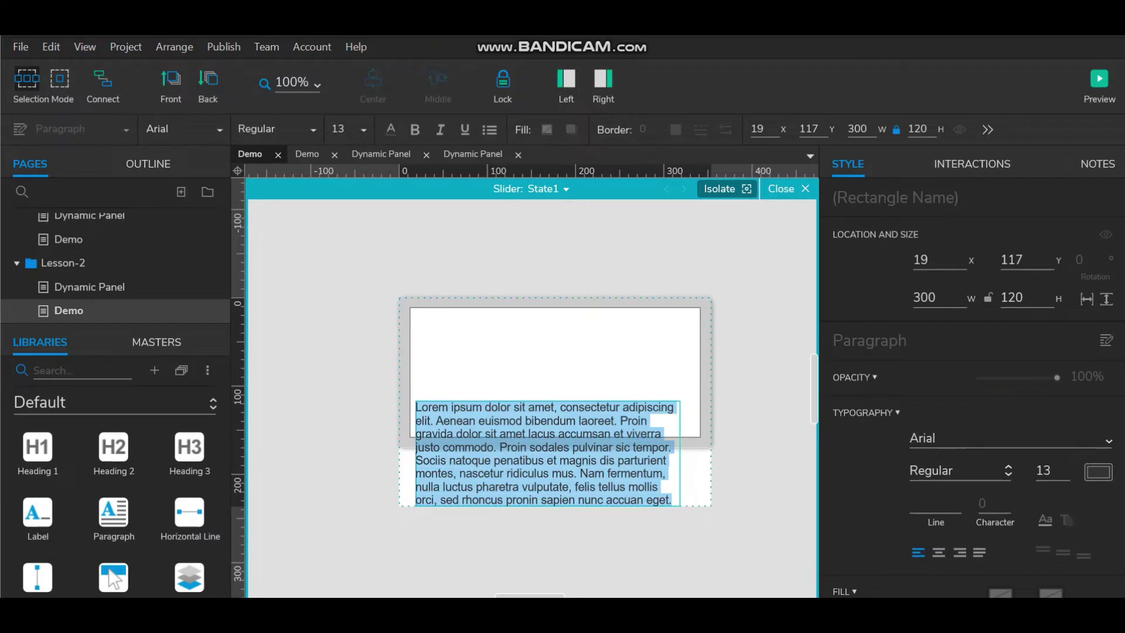
pyautogui.moveTo(673, 501); pyautogui.dragTo(436, 420)
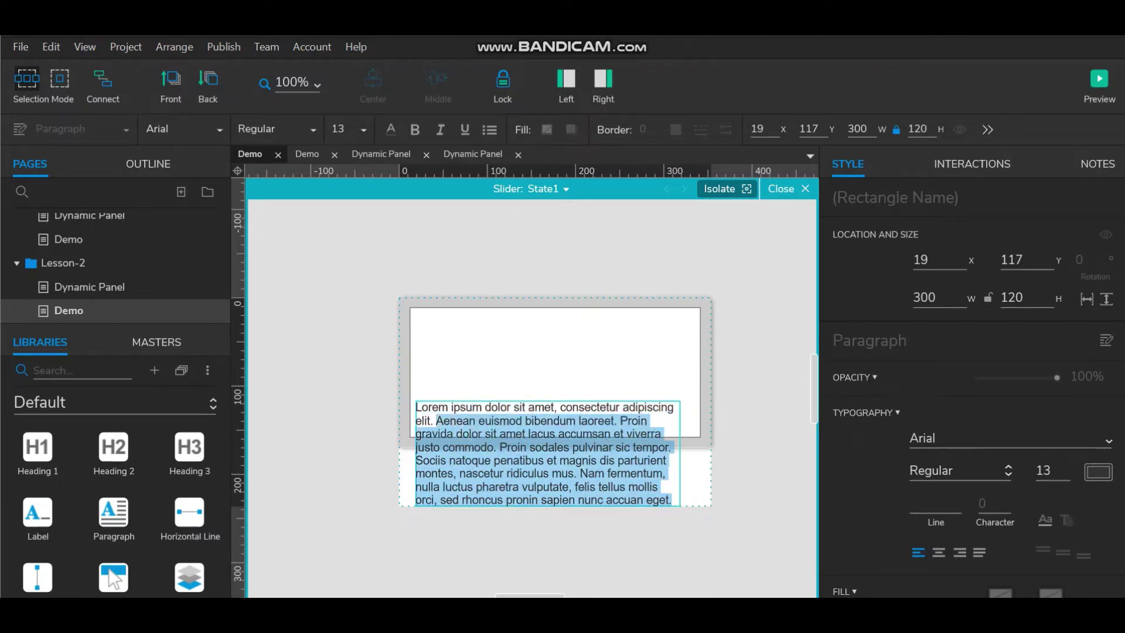
pyautogui.press('BackSpace')
pyautogui.click(515, 498)
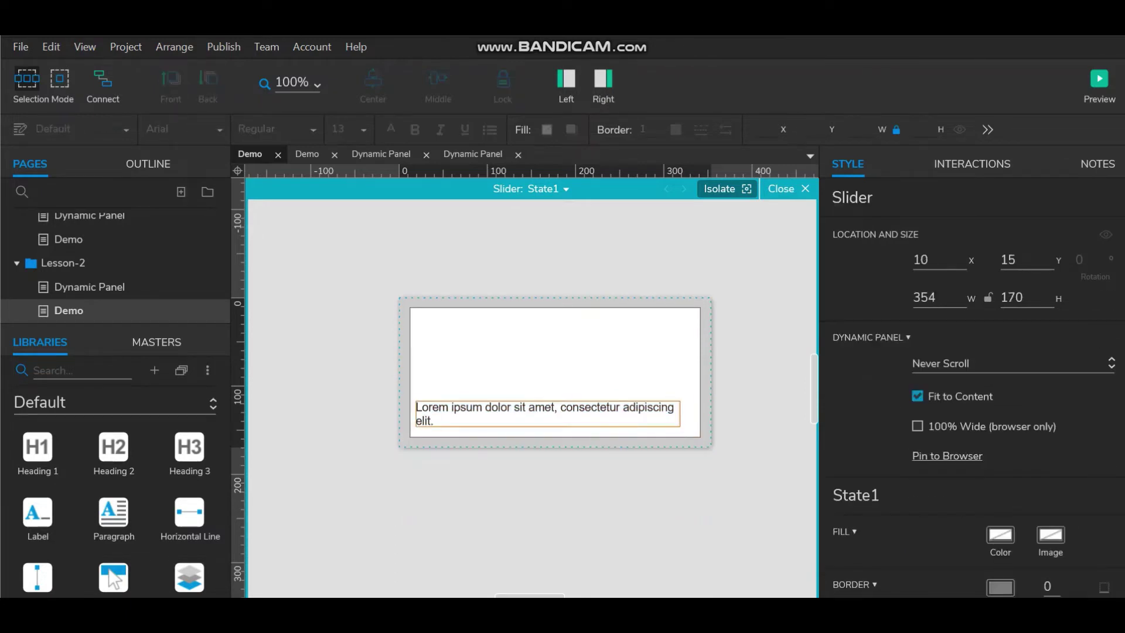
# Widen the paragraph to 323 so its sentence fits on one line
pyautogui.click(548, 413)
pyautogui.moveTo(680, 413); pyautogui.dragTo(698, 414)
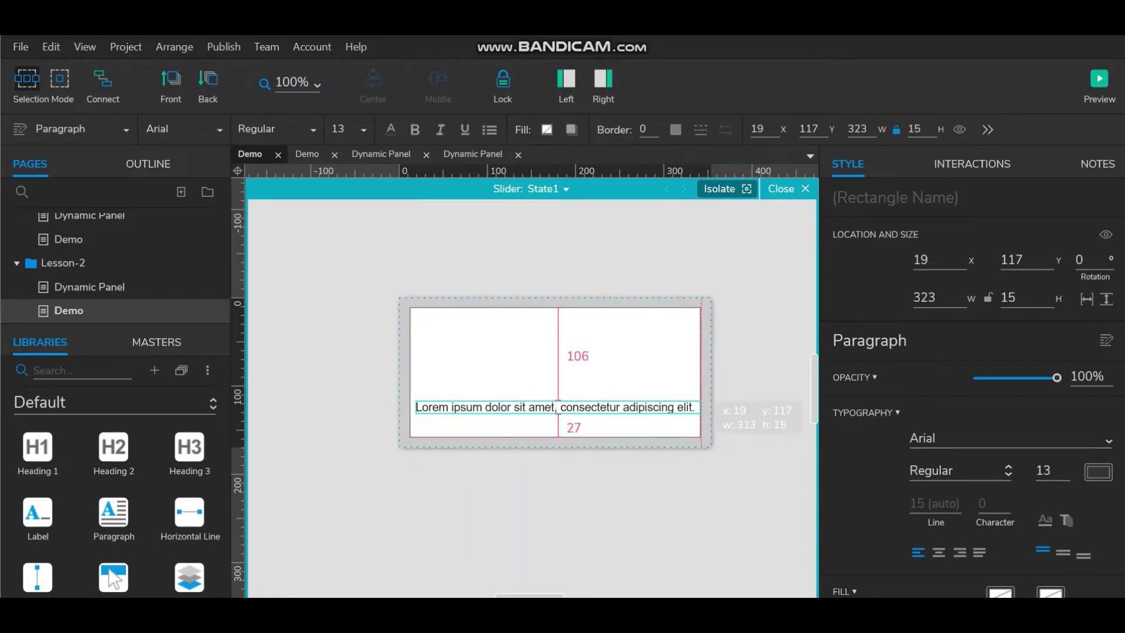
pyautogui.click(633, 498)
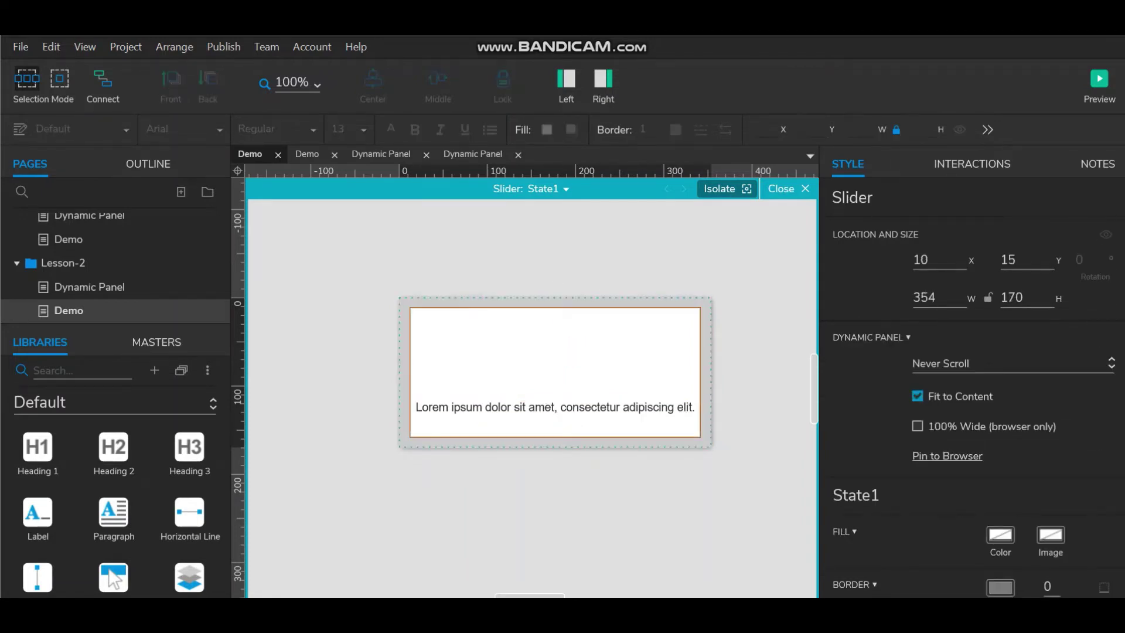
# Nudge the paragraph to x 15 and down until it sits just above the white box's lower edge
pyautogui.click(610, 408)
pyautogui.press('Left')
pyautogui.press('Left')
pyautogui.press('Left')
pyautogui.press('Left')
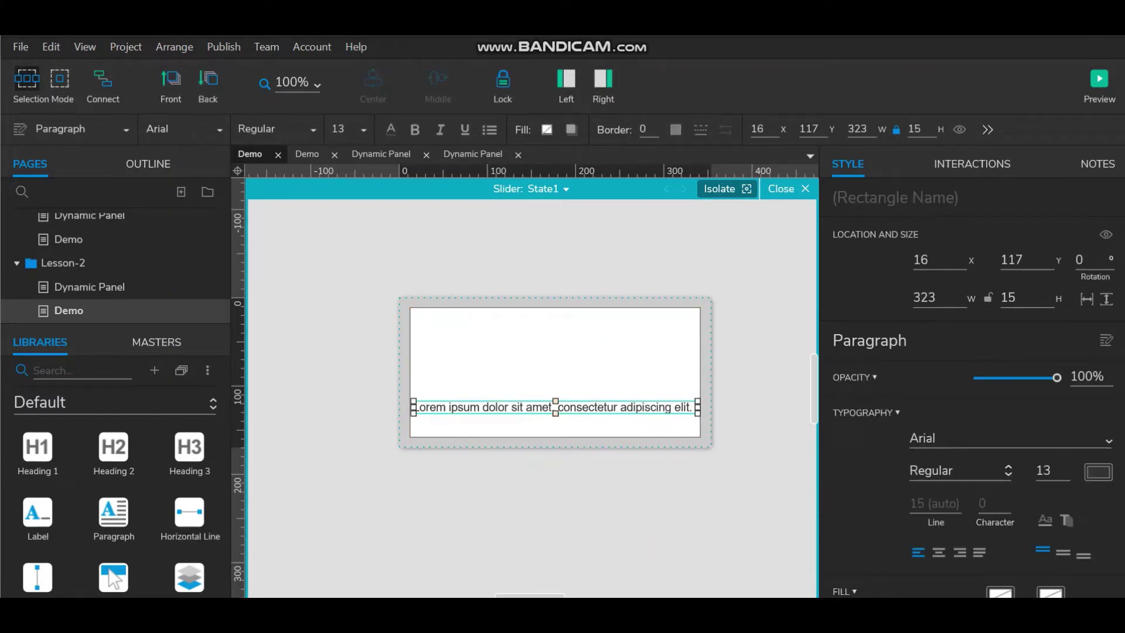
pyautogui.hotkey('shift', 'Down')
pyautogui.hotkey('shift', 'Down')
pyautogui.press('Down')
pyautogui.press('Down')
pyautogui.press('Down')
pyautogui.press('Down')
pyautogui.press('Down')
pyautogui.press('Down')
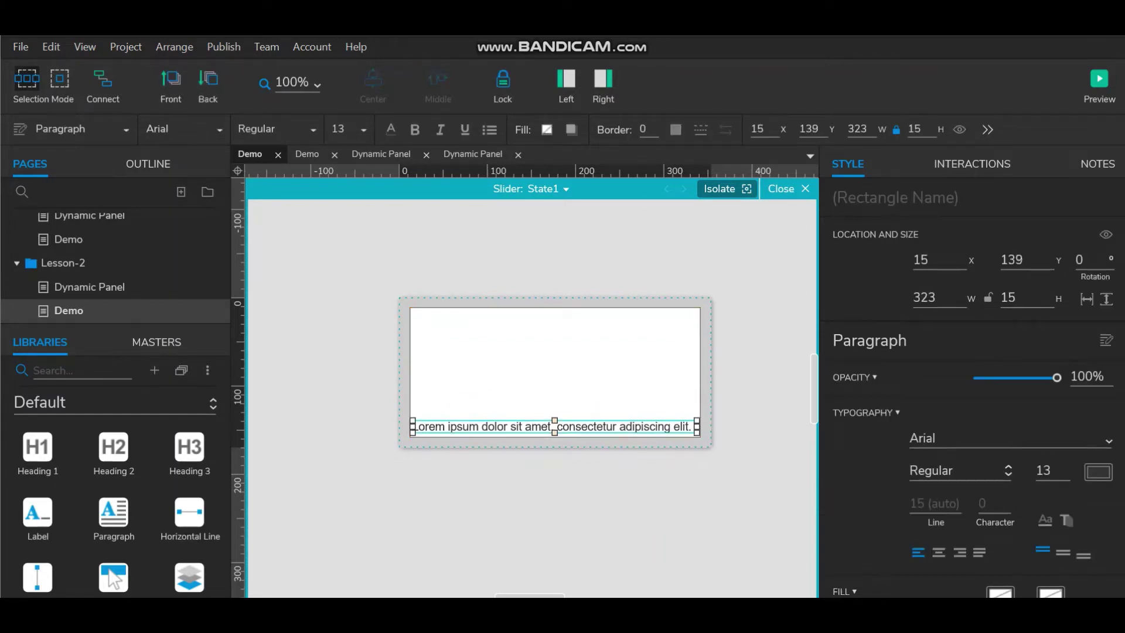
pyautogui.press('Escape')
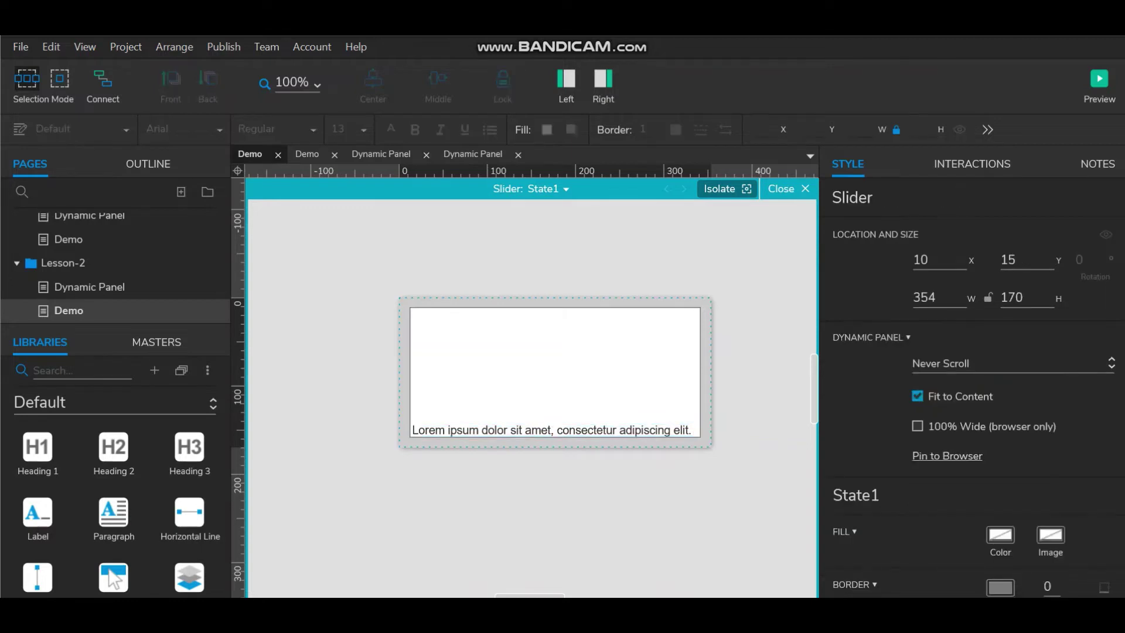
# Set the white box's opacity to 38% and shrink it to a 27-high caption strip behind the text
pyautogui.click(556, 372)
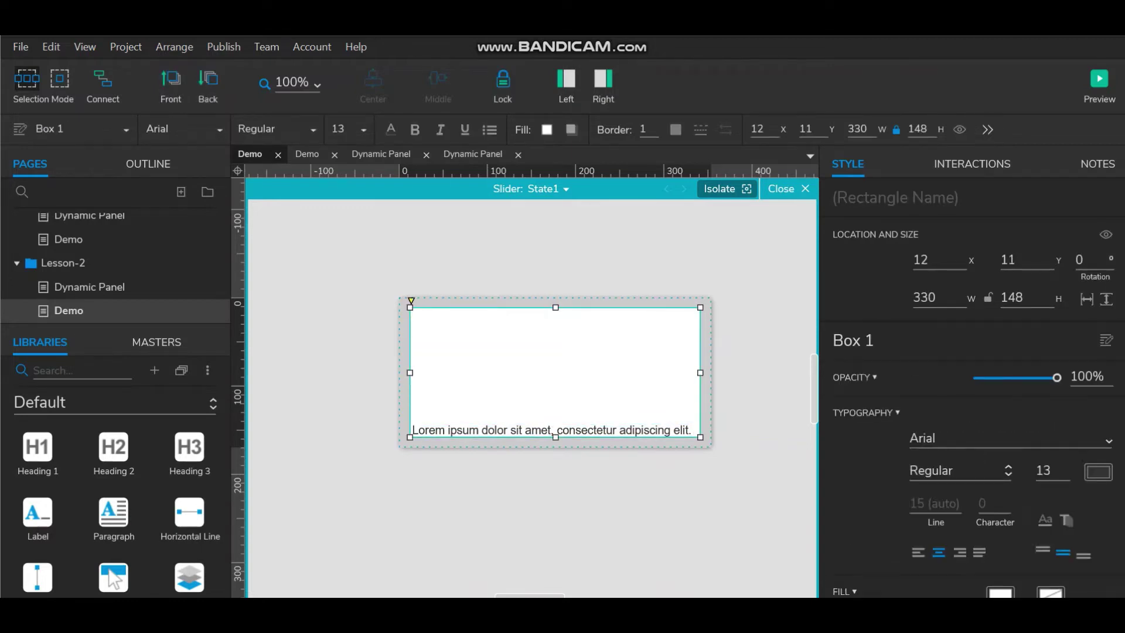
pyautogui.moveTo(1057, 377)
pyautogui.mouseDown()
pyautogui.moveTo(992, 378)
pyautogui.moveTo(1060, 378)
pyautogui.moveTo(1042, 377)
pyautogui.mouseUp()
pyautogui.moveTo(977, 378); pyautogui.dragTo(1008, 378)
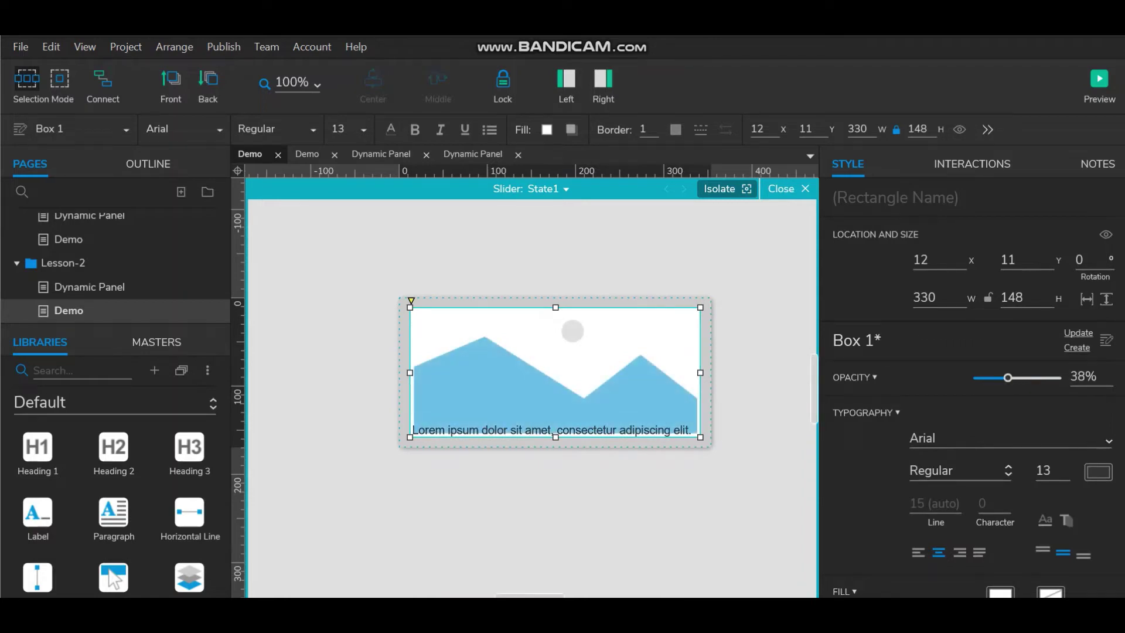
pyautogui.moveTo(555, 307); pyautogui.dragTo(555, 414)
pyautogui.click(556, 488)
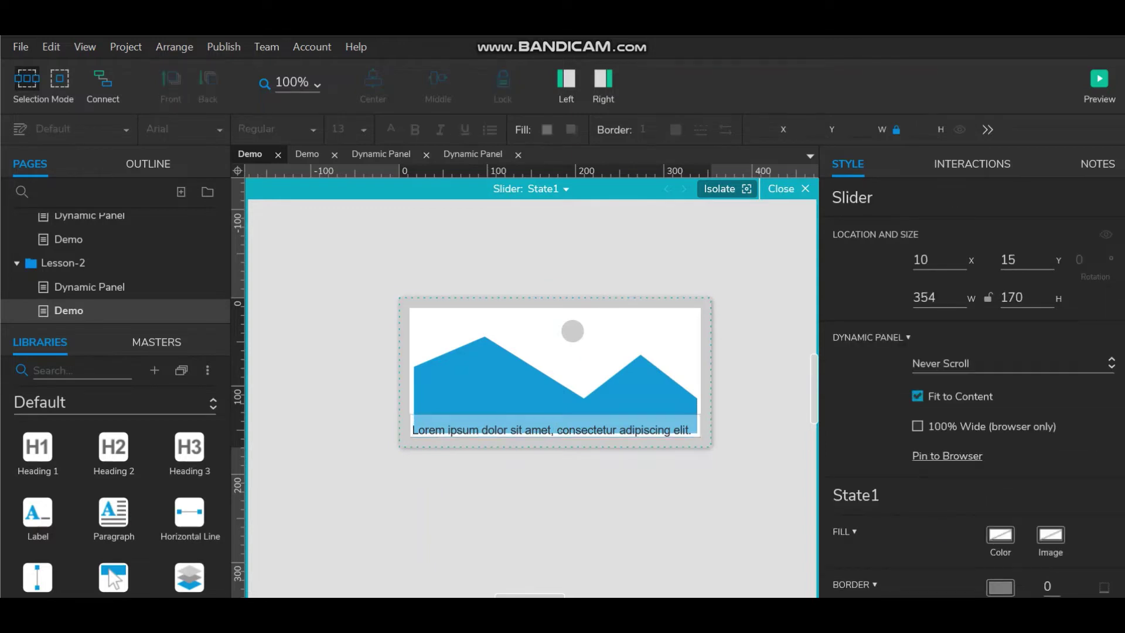
# Set the caption strip's border width to 0
pyautogui.click(413, 419)
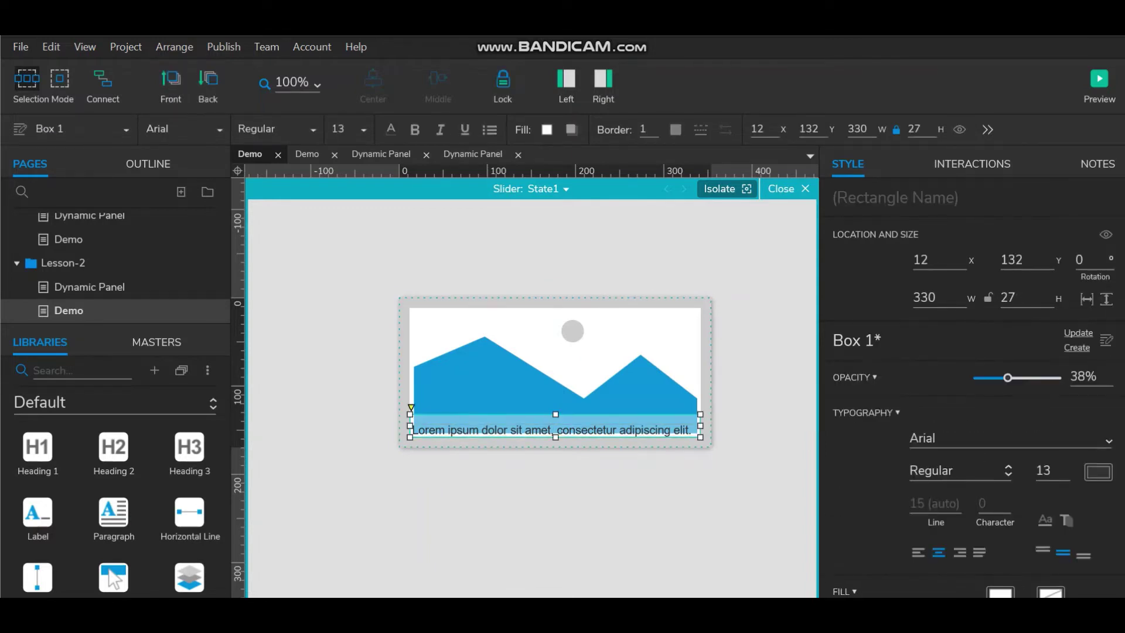
pyautogui.press('Escape')
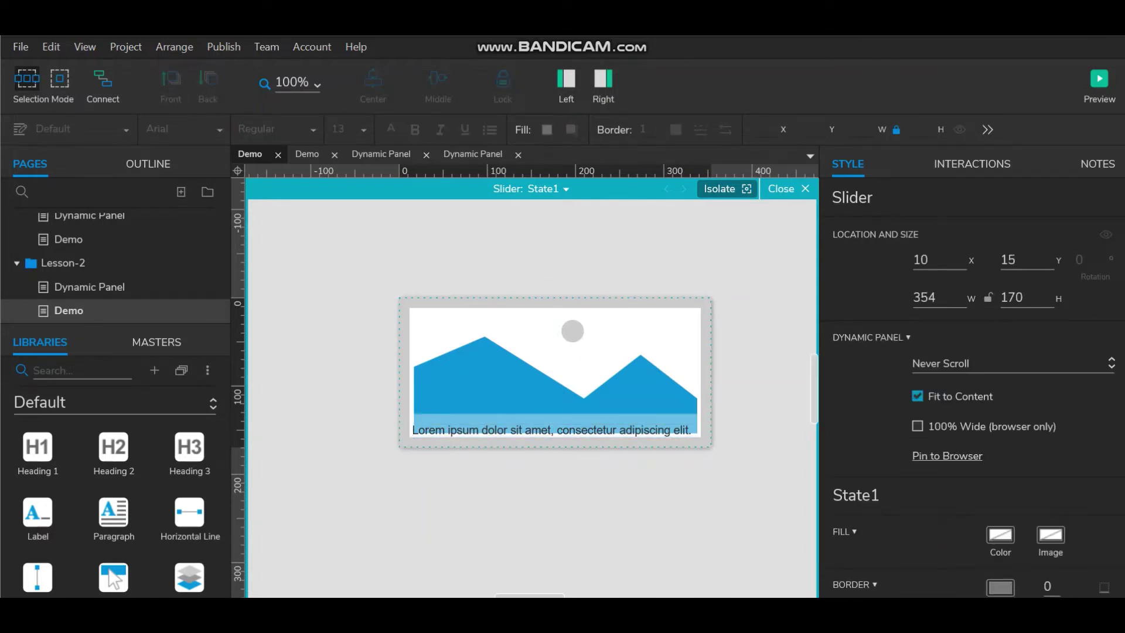
pyautogui.click(556, 419)
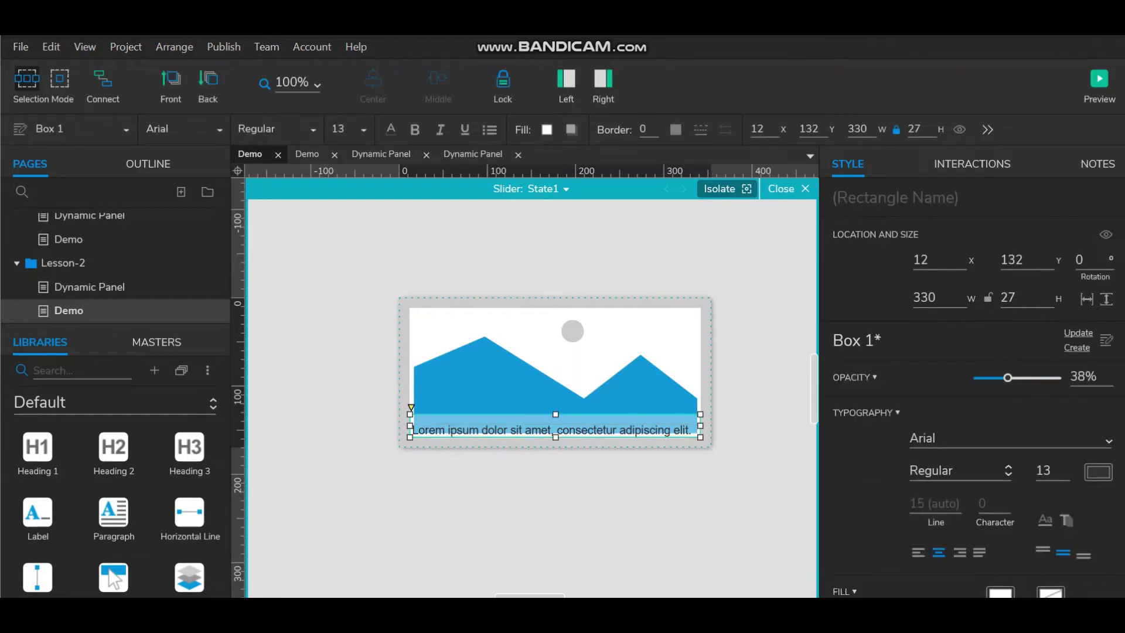
pyautogui.click(556, 372)
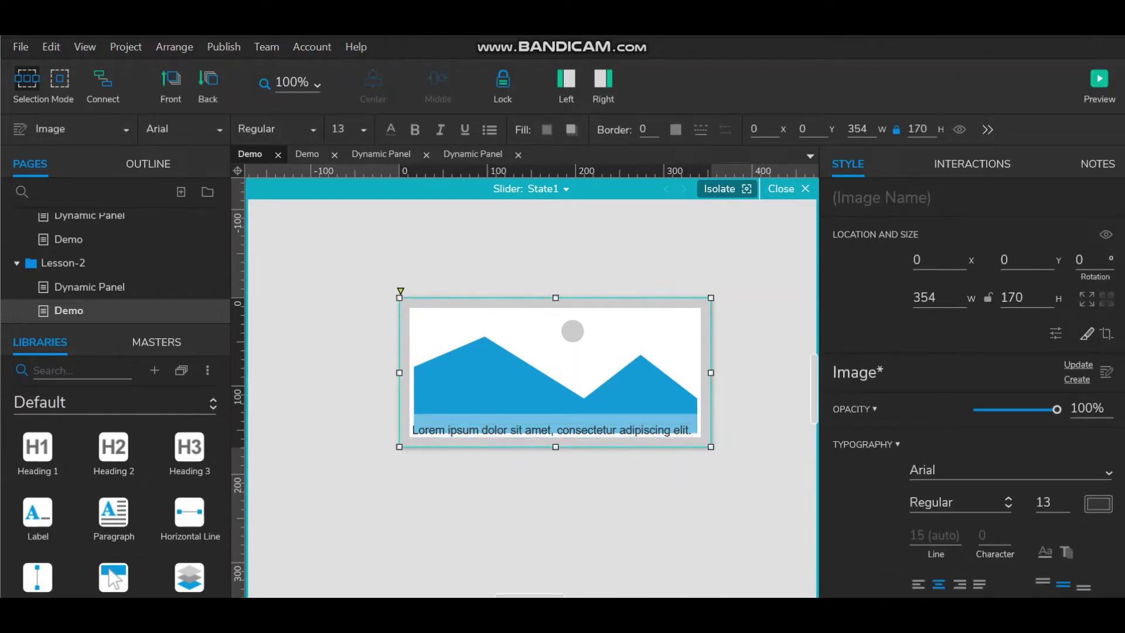
pyautogui.click(756, 352)
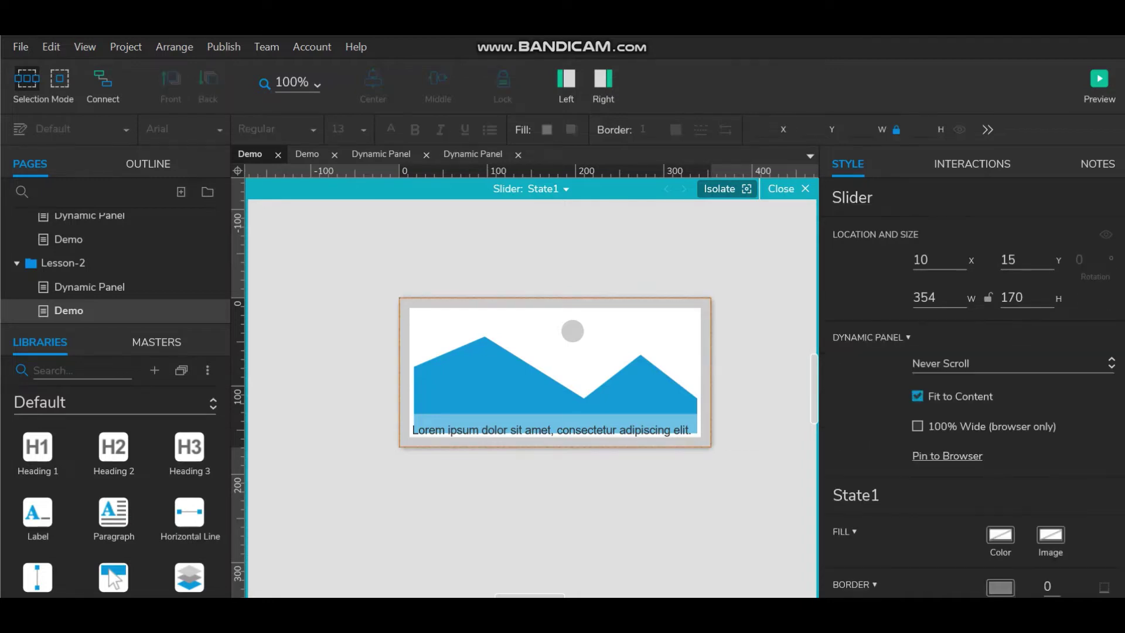
pyautogui.click(633, 334)
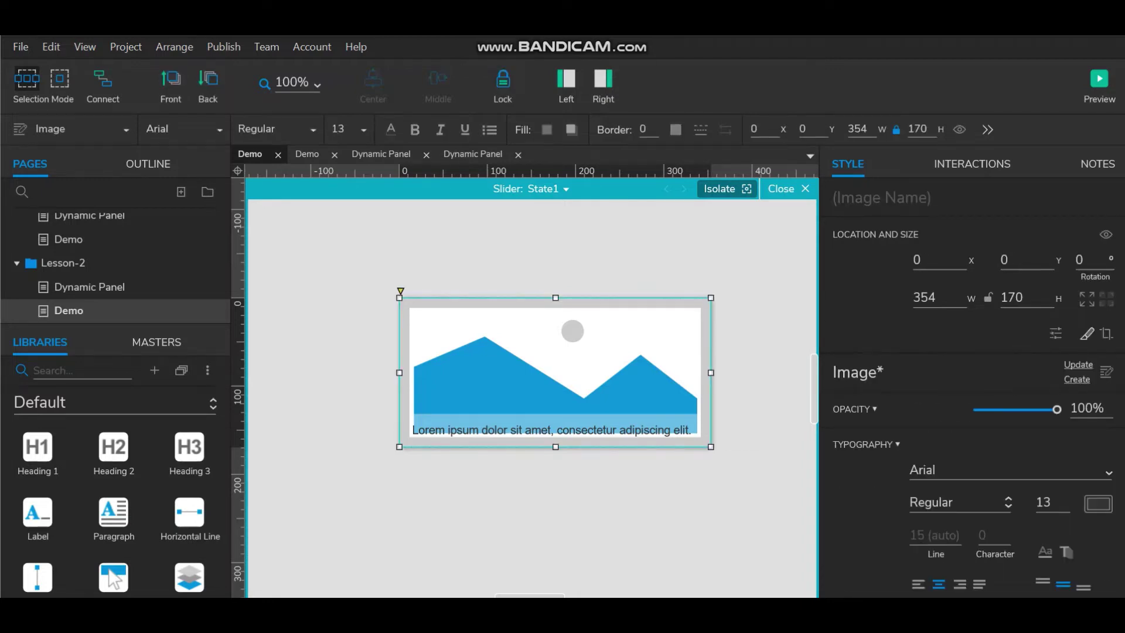
pyautogui.scroll(3, 188, 463)
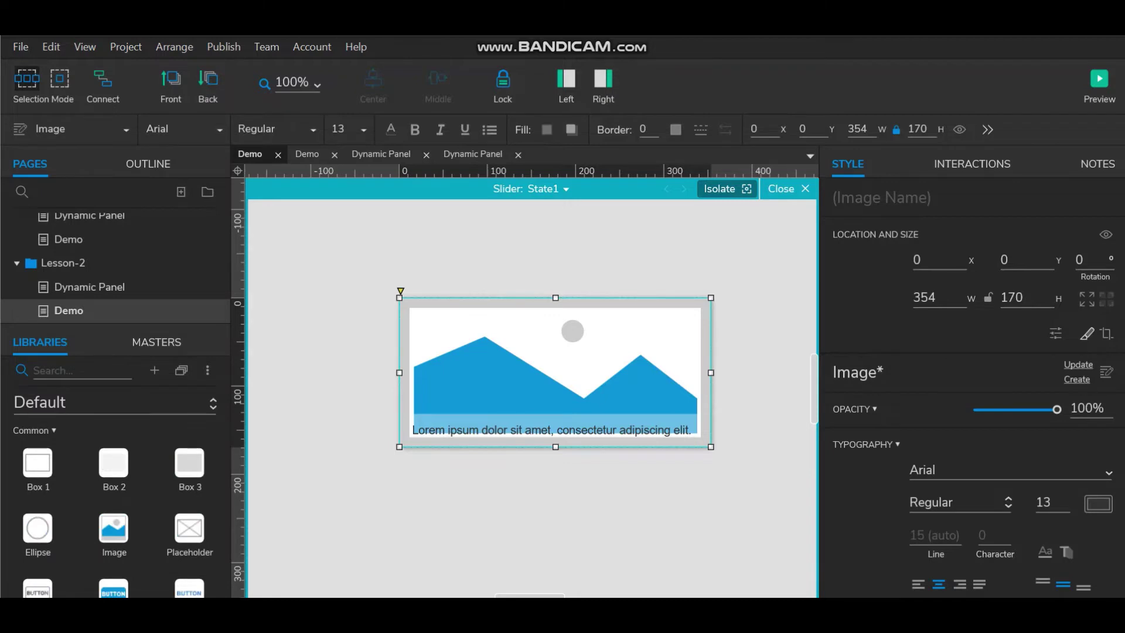
pyautogui.doubleClick(555, 369)
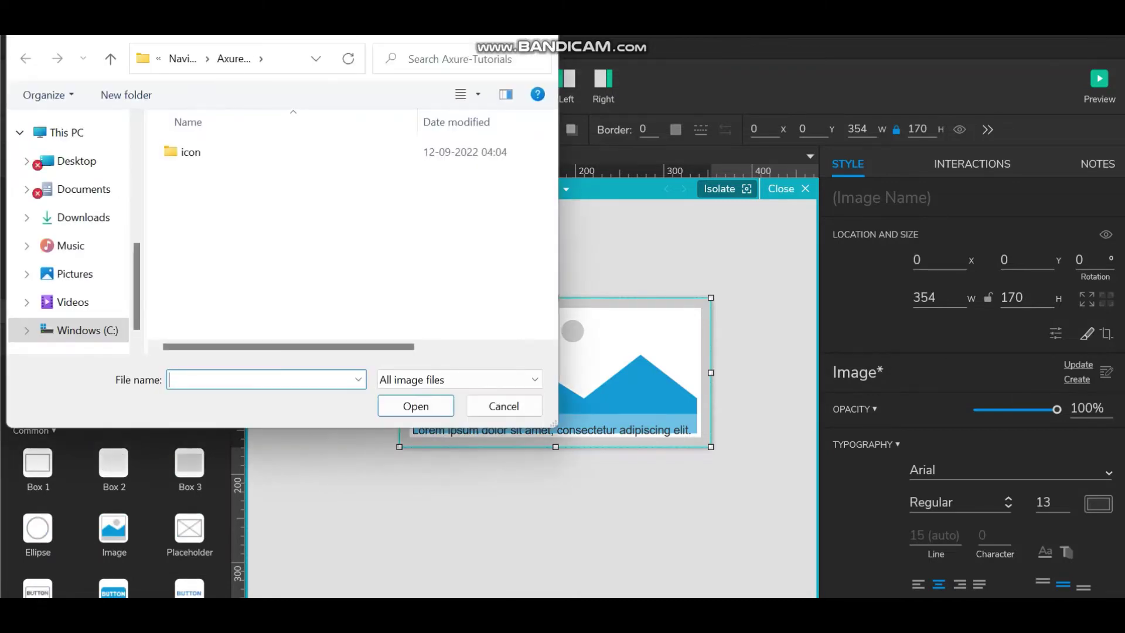
pyautogui.doubleClick(191, 152)
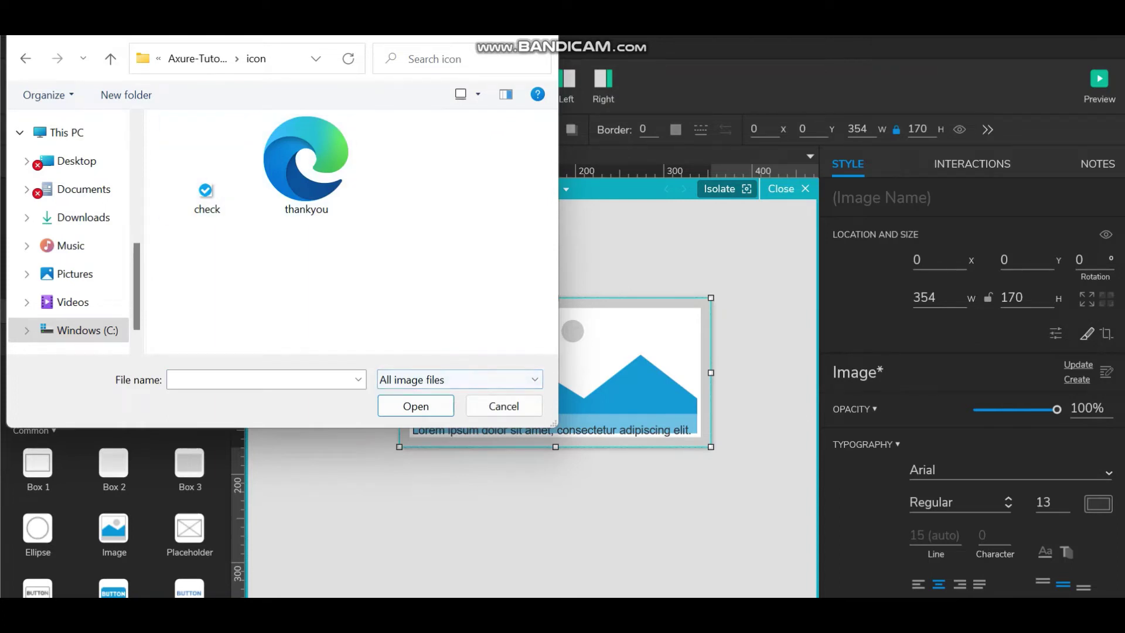
pyautogui.click(504, 405)
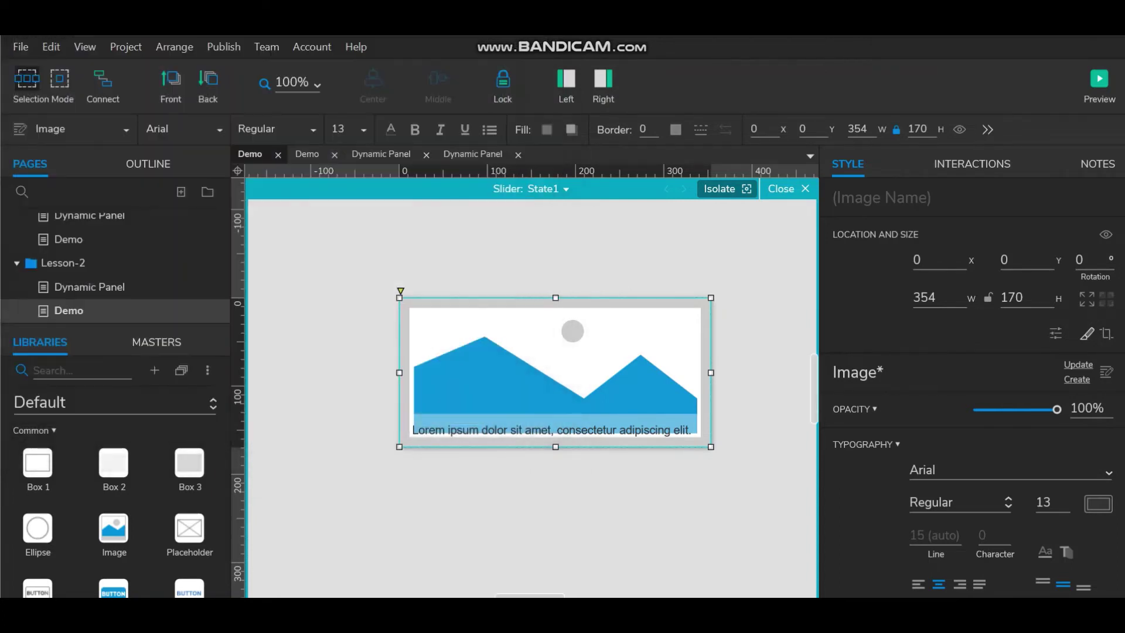
# Fill the caption strip behind the text with solid black (#000000)
pyautogui.click(554, 426)
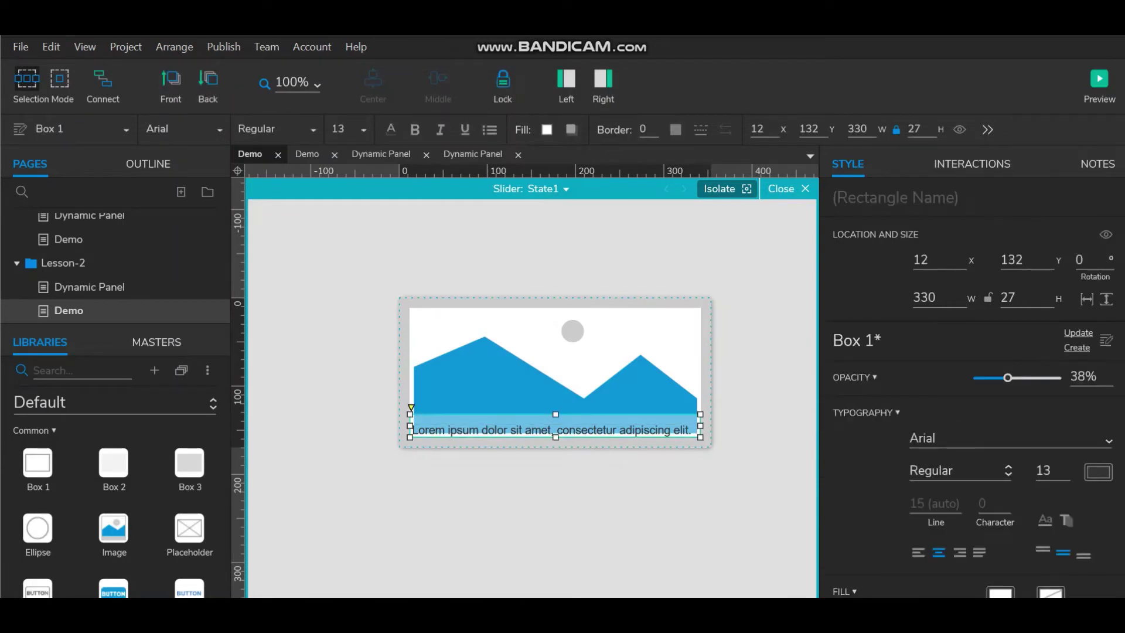
pyautogui.click(544, 504)
pyautogui.click(545, 430)
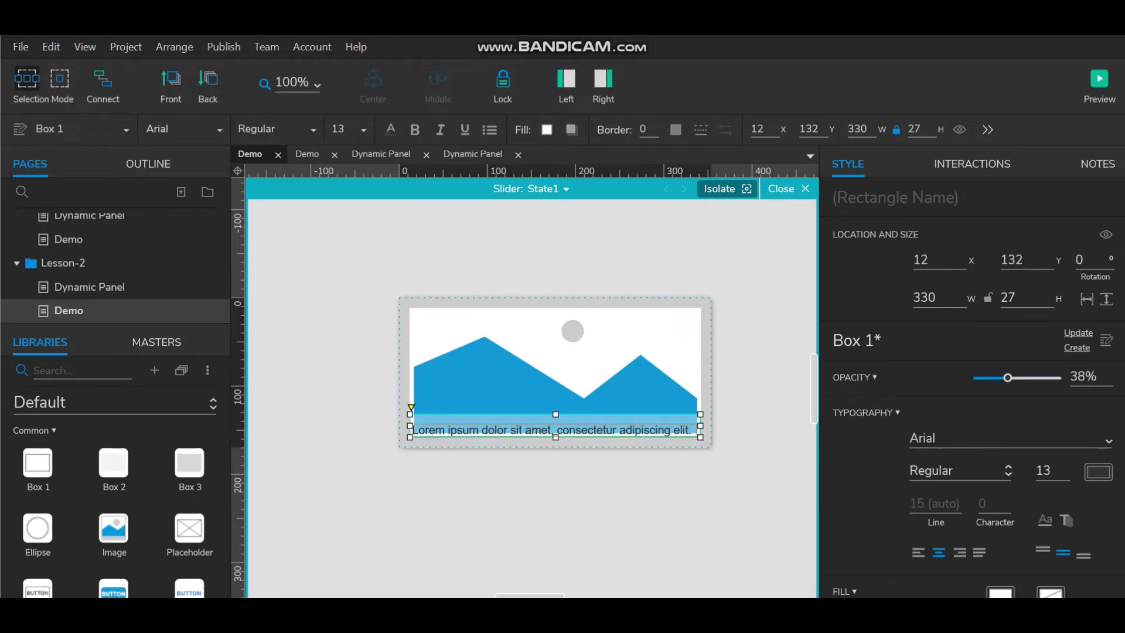
pyautogui.click(546, 130)
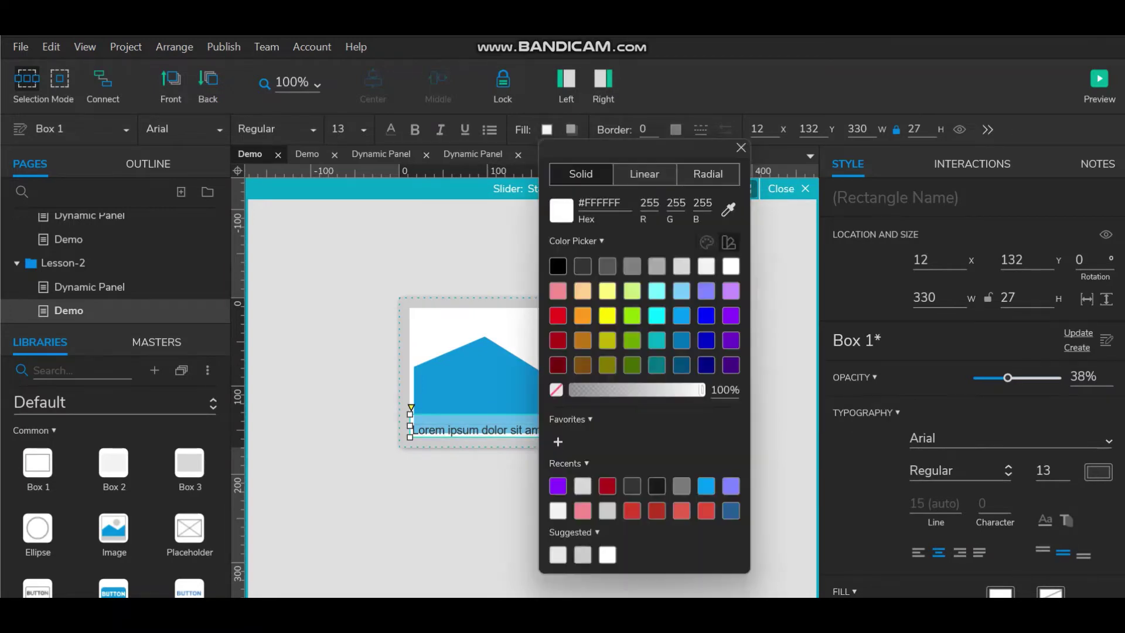
pyautogui.click(557, 266)
pyautogui.click(504, 498)
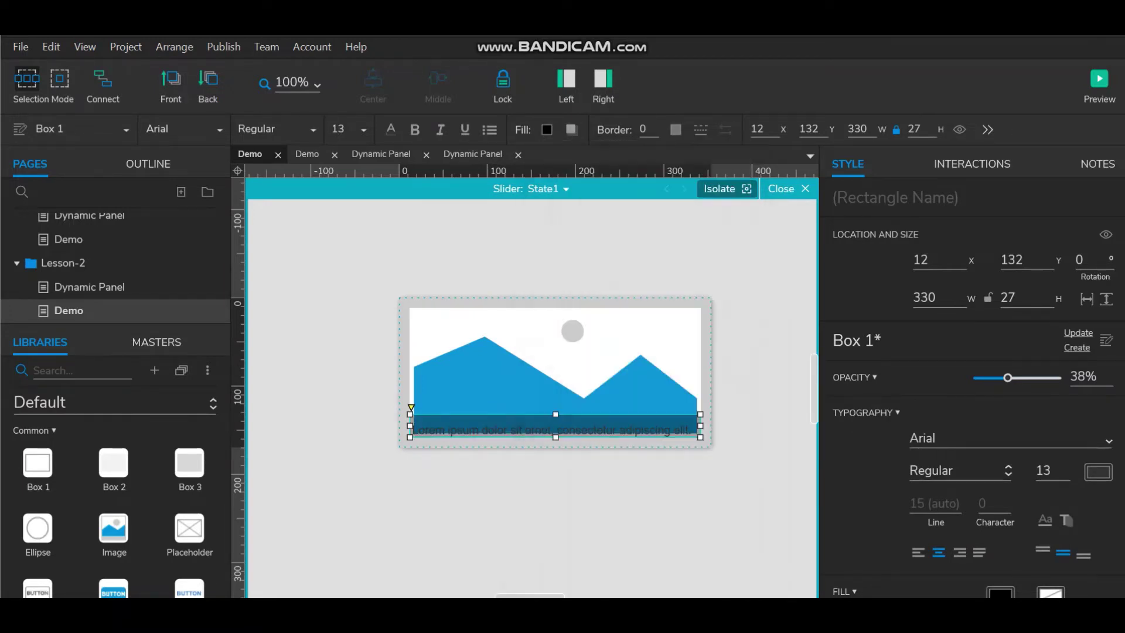
# Set the caption strip's opacity to 100%
pyautogui.click(555, 420)
pyautogui.moveTo(1007, 378); pyautogui.dragTo(1061, 378)
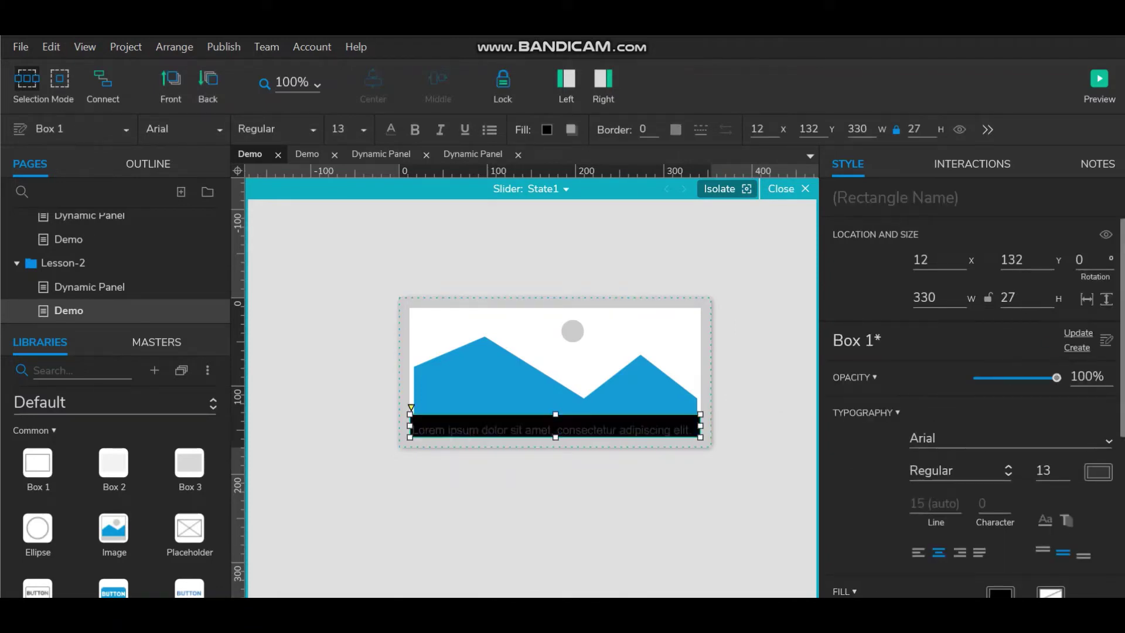
pyautogui.click(603, 498)
# Lower the opacity of the caption strip's black fill so the strip is mostly transparent over the image
pyautogui.click(556, 421)
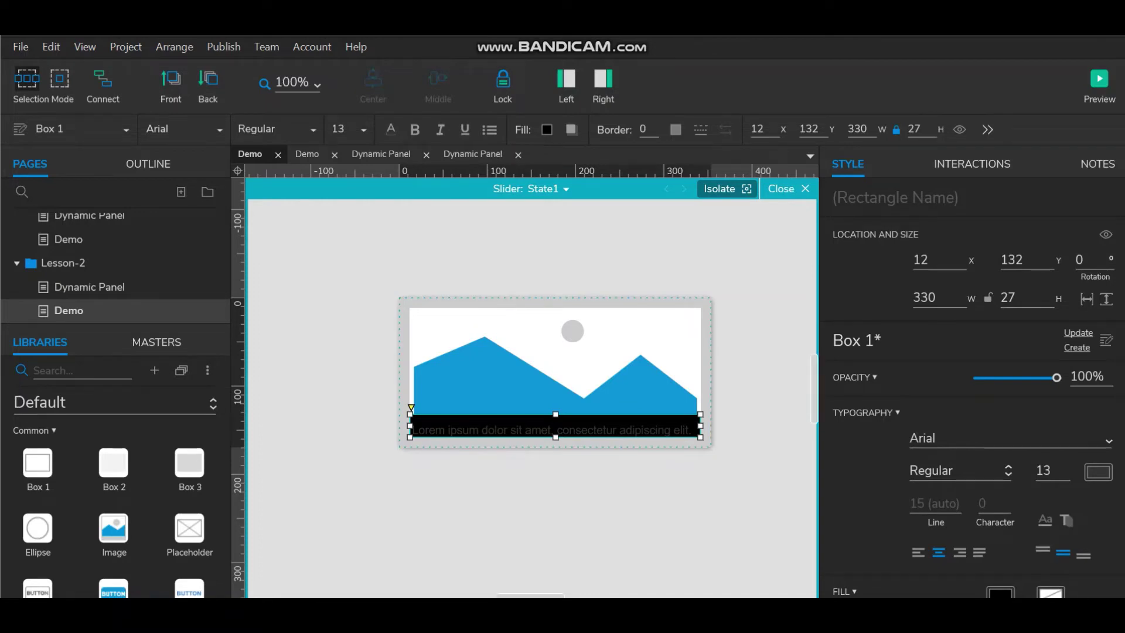
pyautogui.click(547, 130)
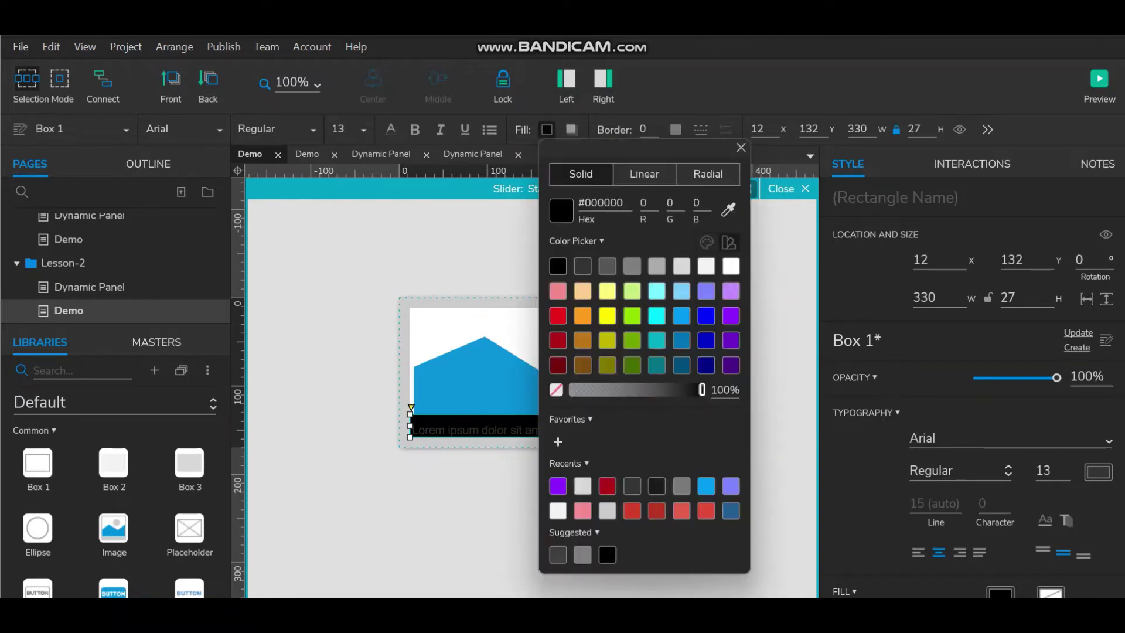
pyautogui.moveTo(702, 390); pyautogui.dragTo(593, 389)
pyautogui.click(509, 499)
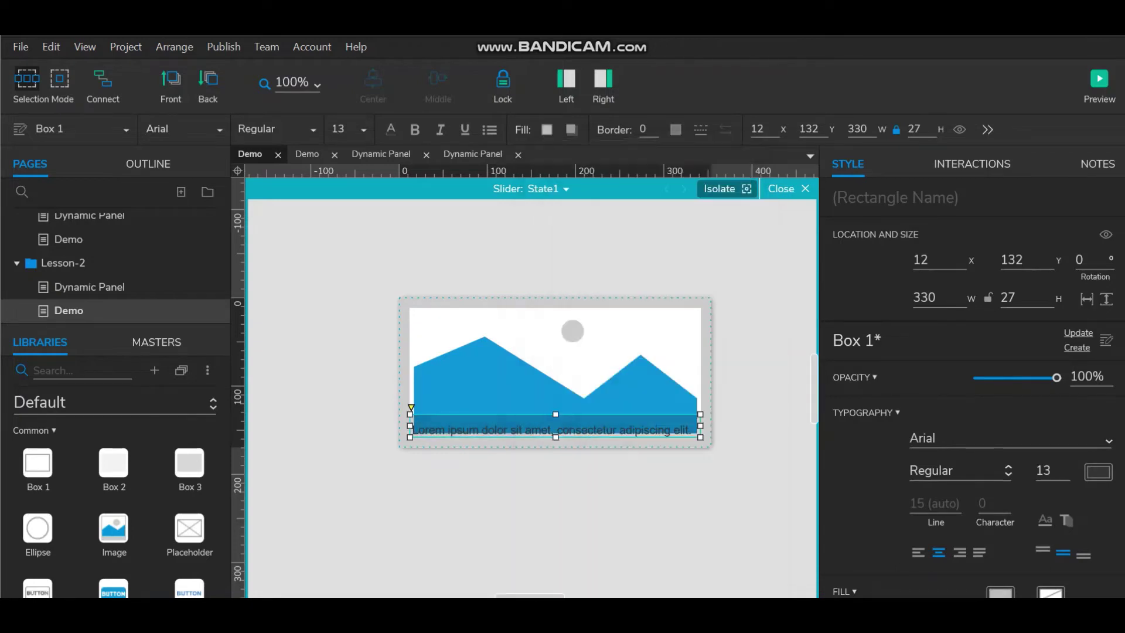
# Change the text color of the Lorem ipsum caption to white
pyautogui.click(554, 430)
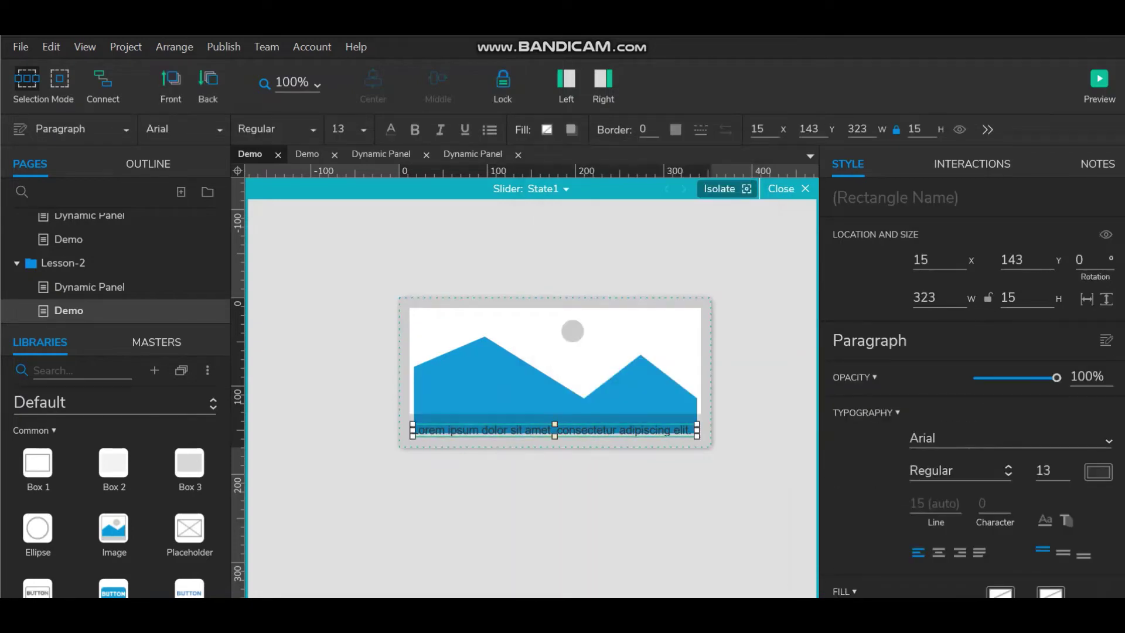
pyautogui.click(390, 129)
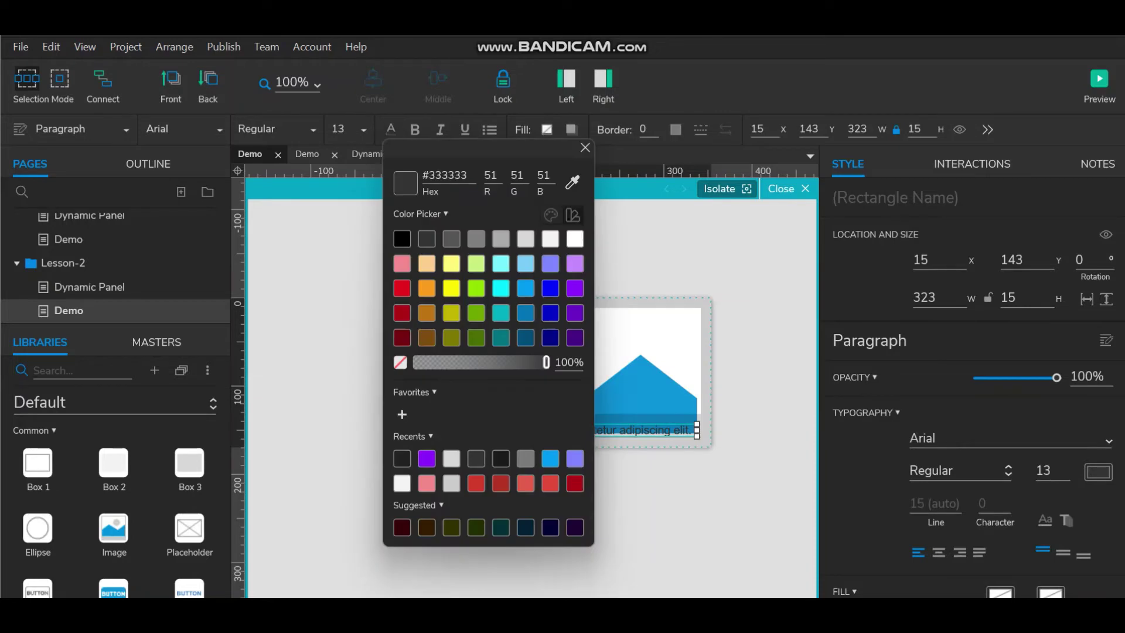
pyautogui.click(574, 239)
pyautogui.click(650, 252)
# Nudge the caption text up 5 pixels to Y 138 within the caption strip
pyautogui.click(554, 430)
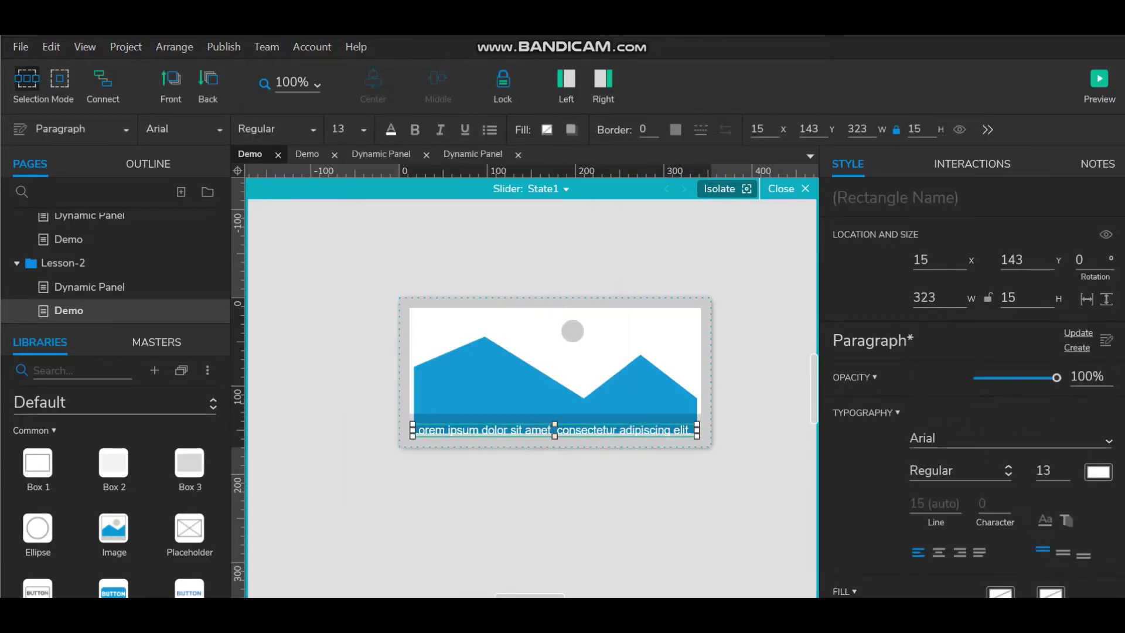
pyautogui.press('Up')
pyautogui.press('Up')
pyautogui.press('Up')
pyautogui.press('Up')
pyautogui.press('Up')
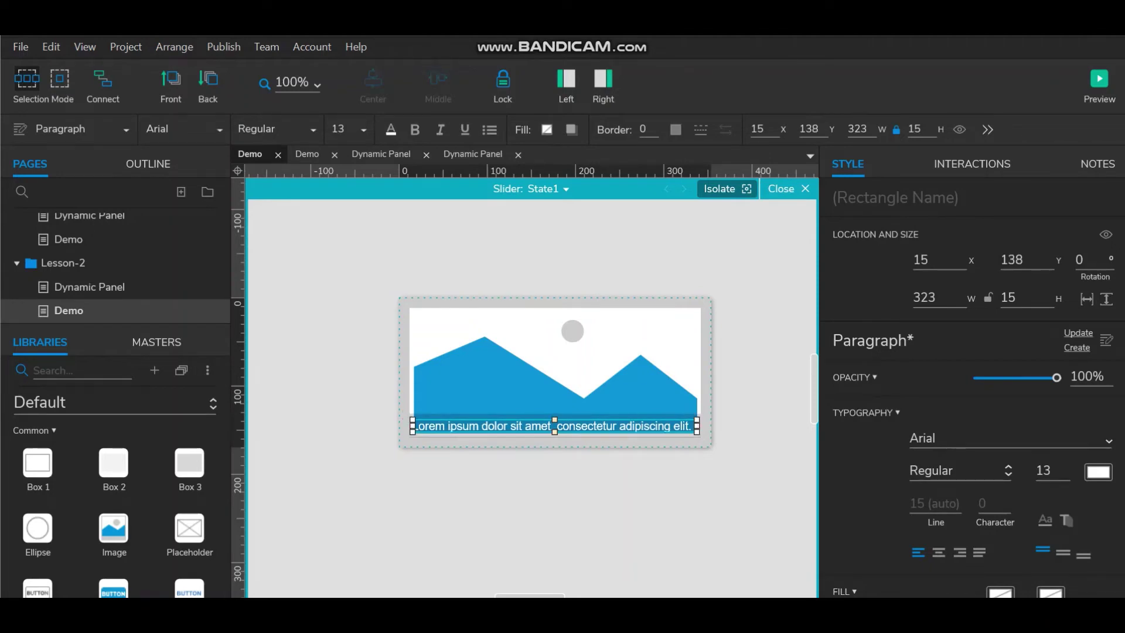
pyautogui.press('Escape')
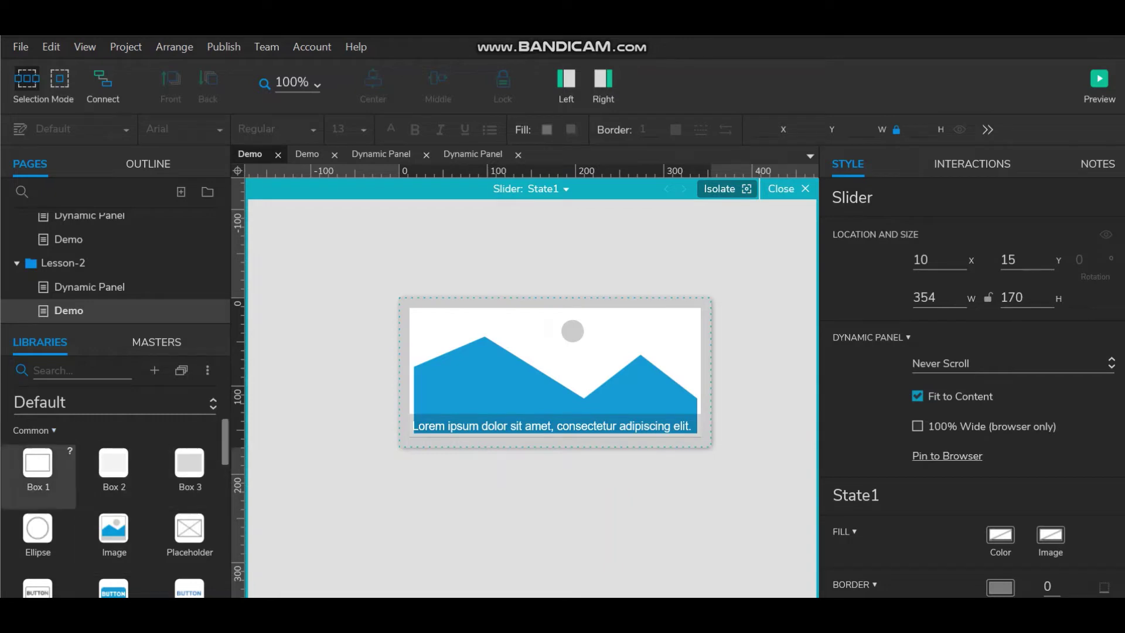
# Add a label at the image's upper-left corner (X 12, Y 12) with the text "Title-1"
pyautogui.scroll(-2, 117, 507)
pyautogui.scroll(2, 118, 506)
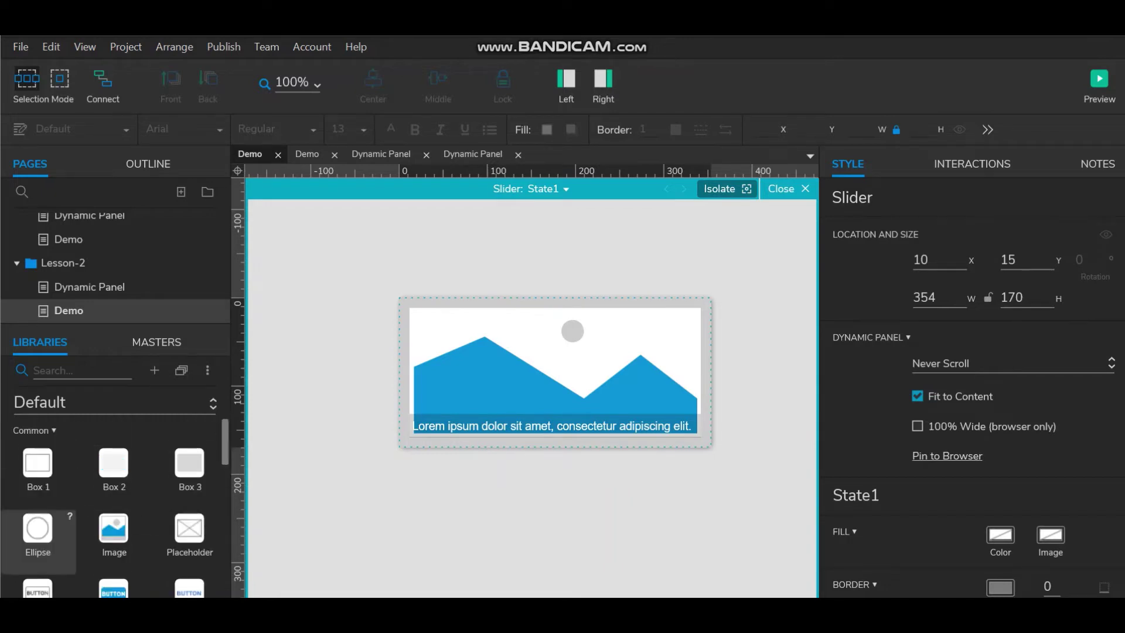
pyautogui.scroll(-3, 38, 527)
pyautogui.moveTo(38, 515); pyautogui.dragTo(425, 317)
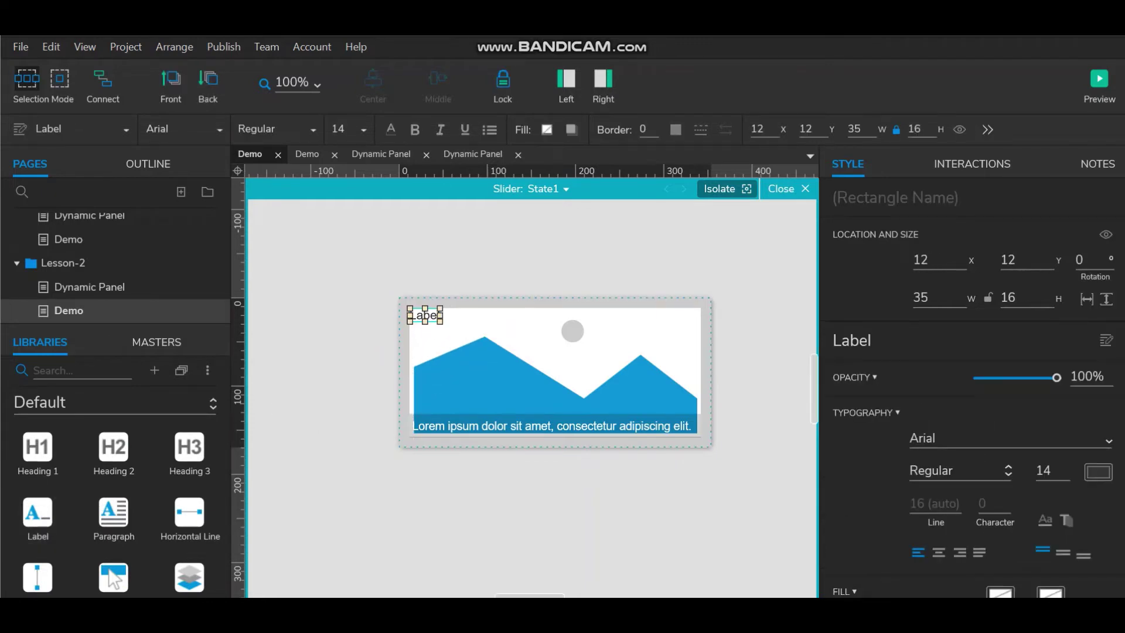
pyautogui.doubleClick(426, 315)
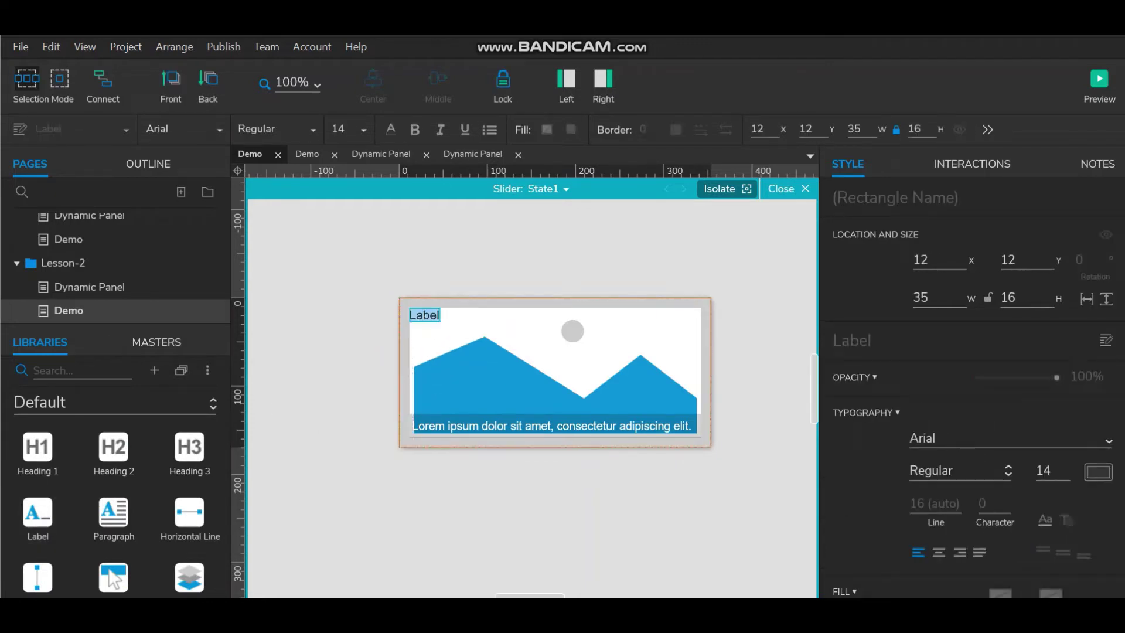
pyautogui.write('Title-1')
pyautogui.click(457, 258)
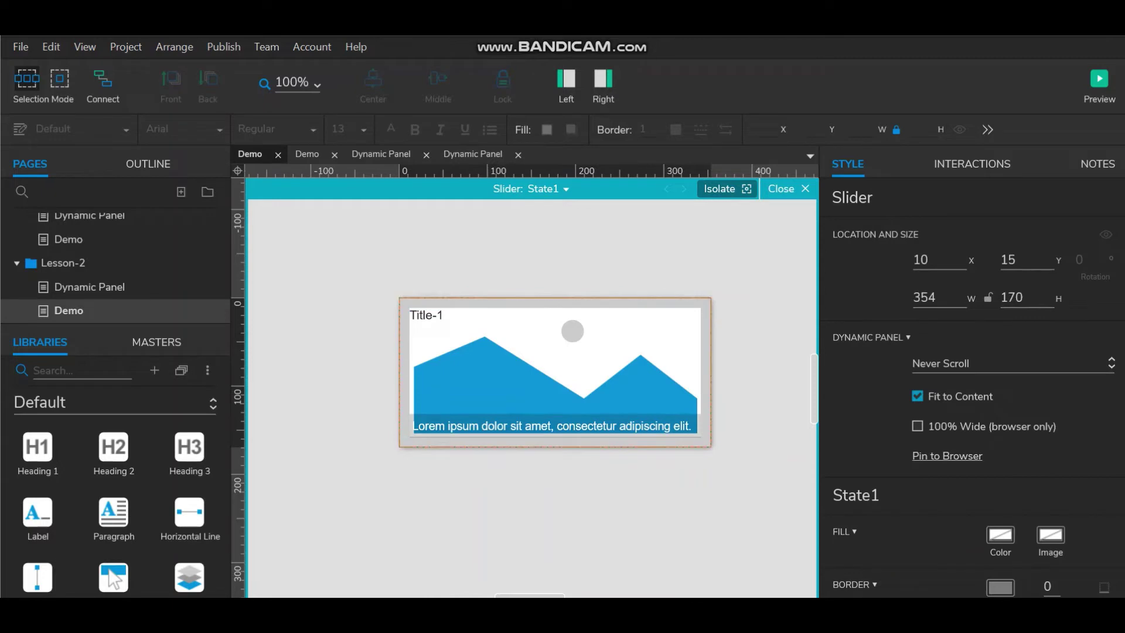
# Add a second state to the Slider dynamic panel, keeping its default name
pyautogui.click(555, 427)
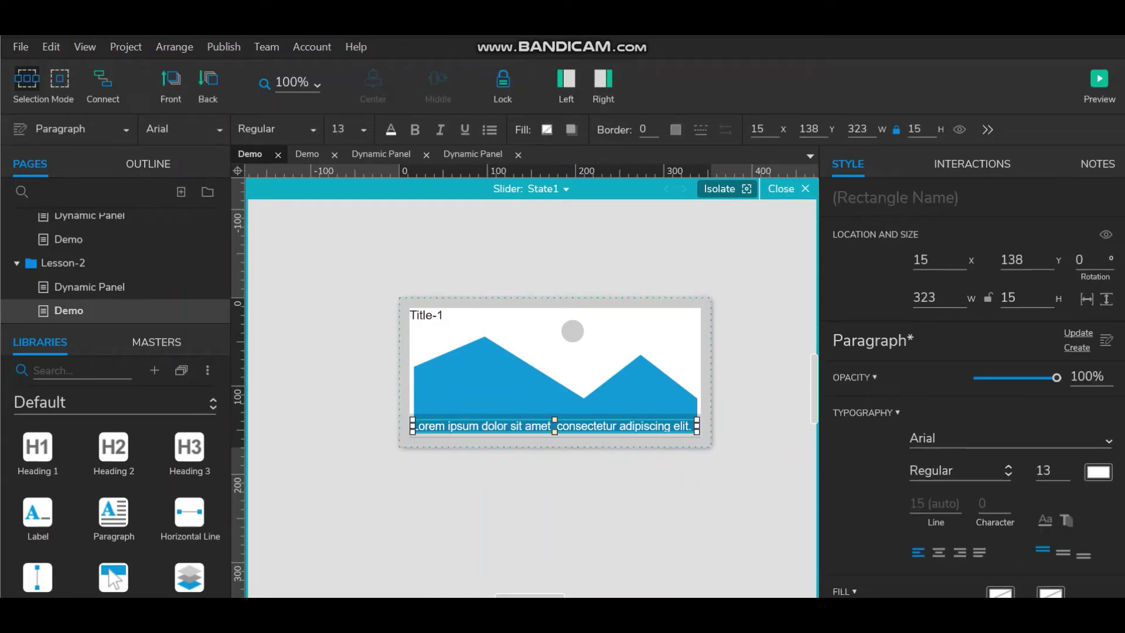
pyautogui.click(548, 189)
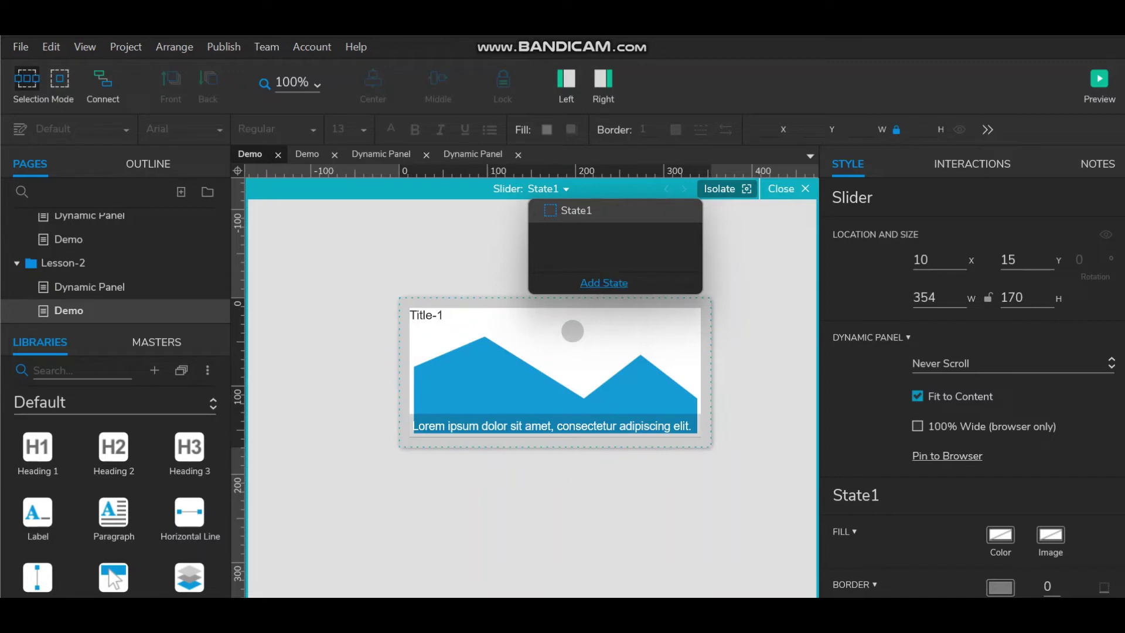
pyautogui.click(603, 283)
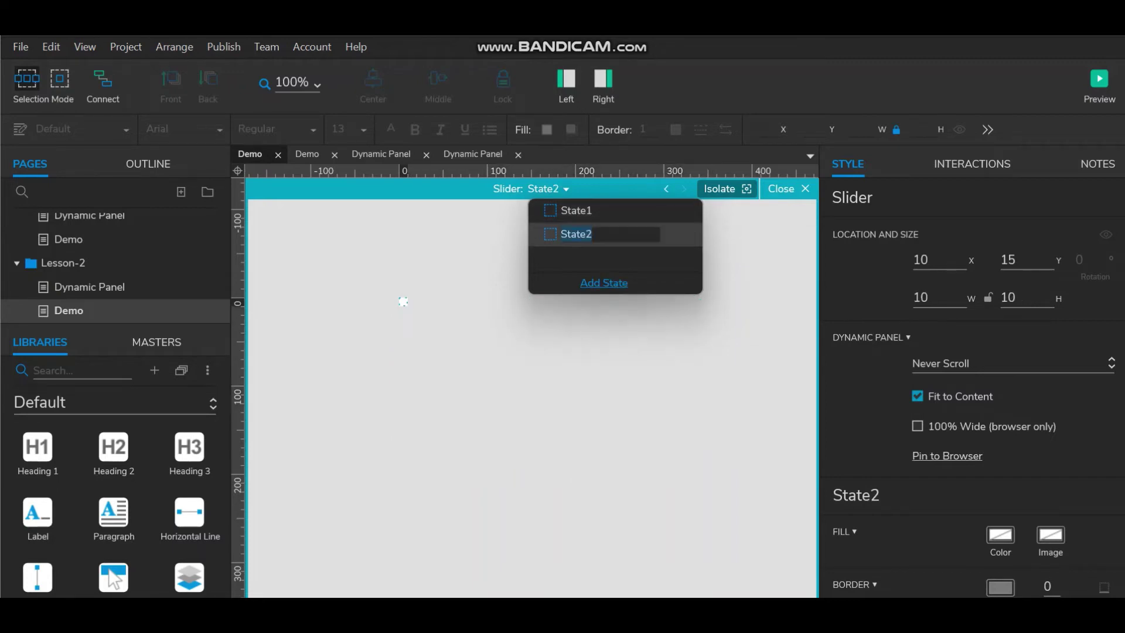
pyautogui.click(403, 301)
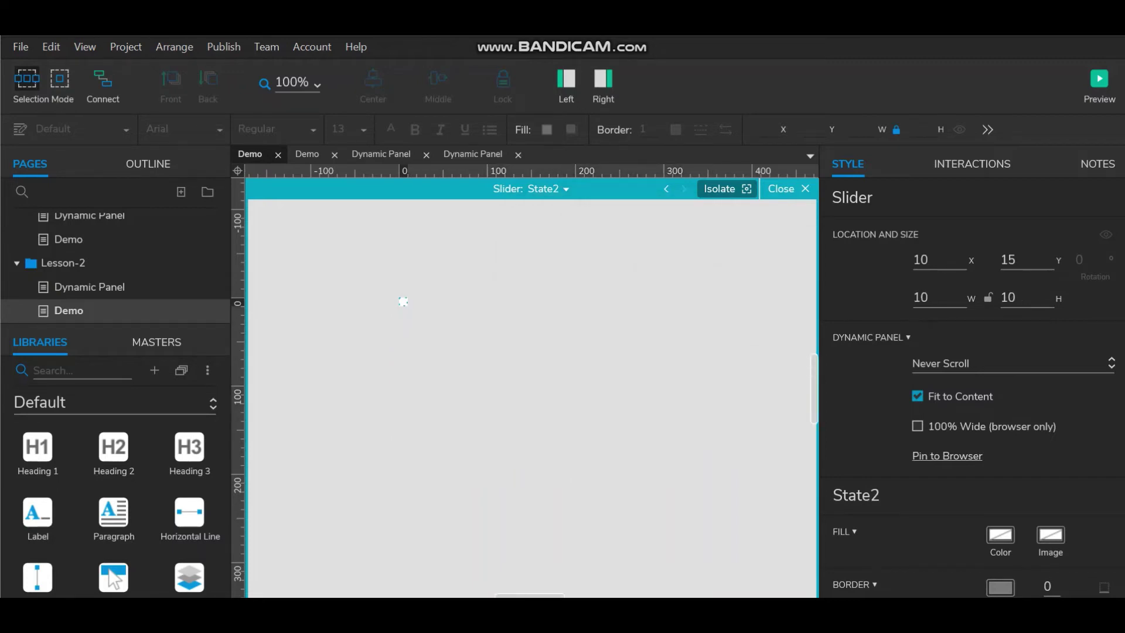
# Copy all widgets from State1 of the Slider panel and paste them into State2
pyautogui.click(544, 189)
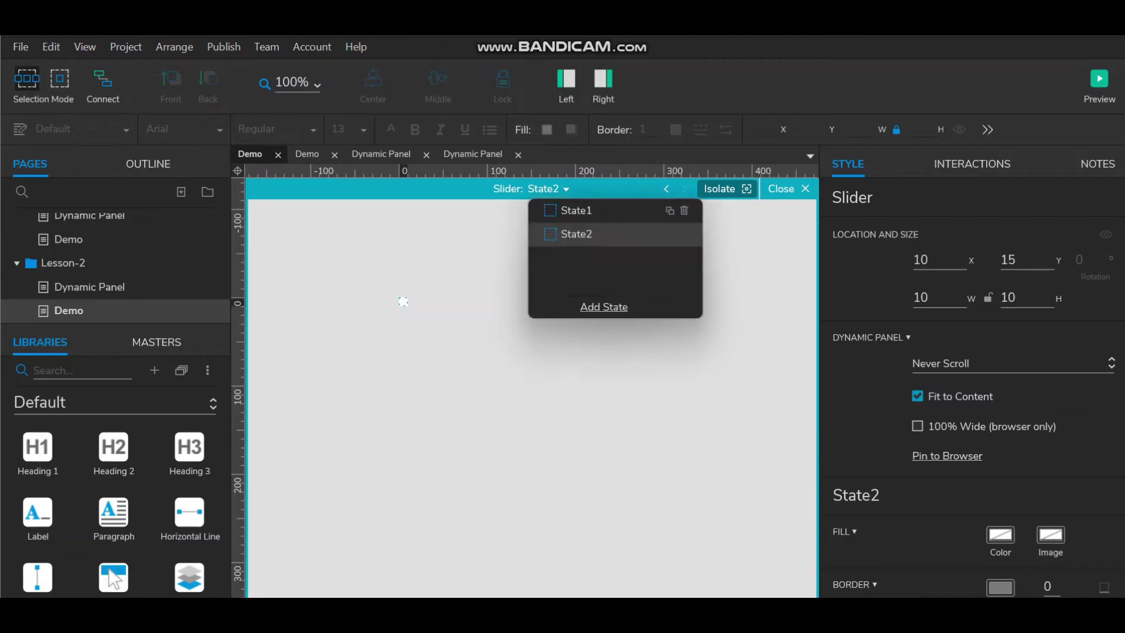
pyautogui.click(576, 210)
pyautogui.moveTo(384, 278); pyautogui.dragTo(752, 497)
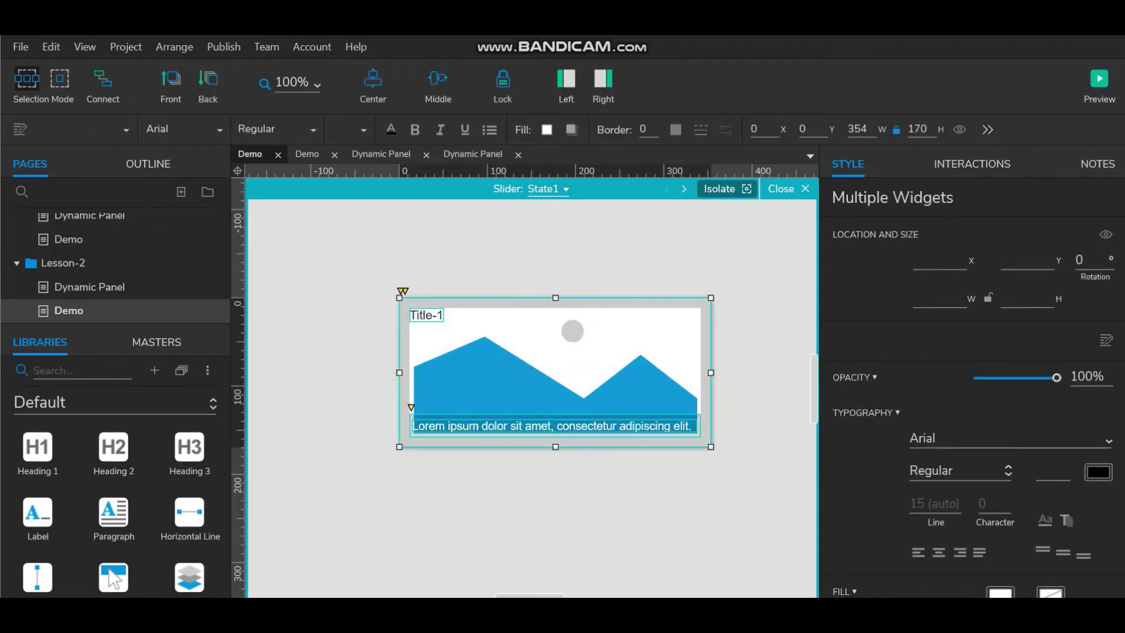
pyautogui.click(545, 189)
pyautogui.click(576, 233)
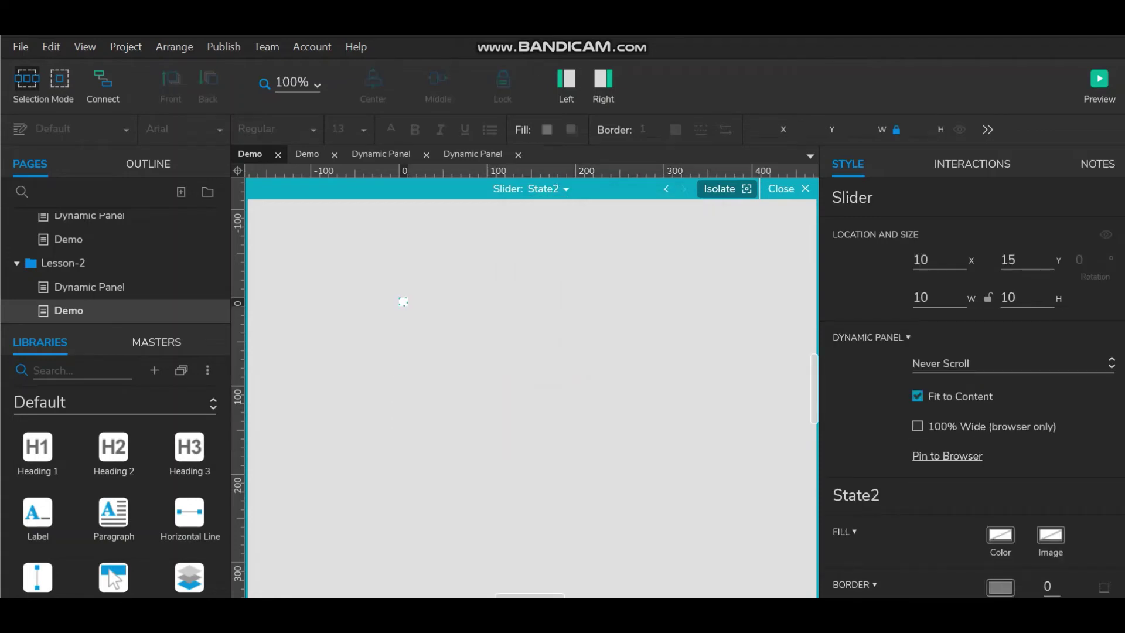
pyautogui.hotkey('ctrl', 'v')
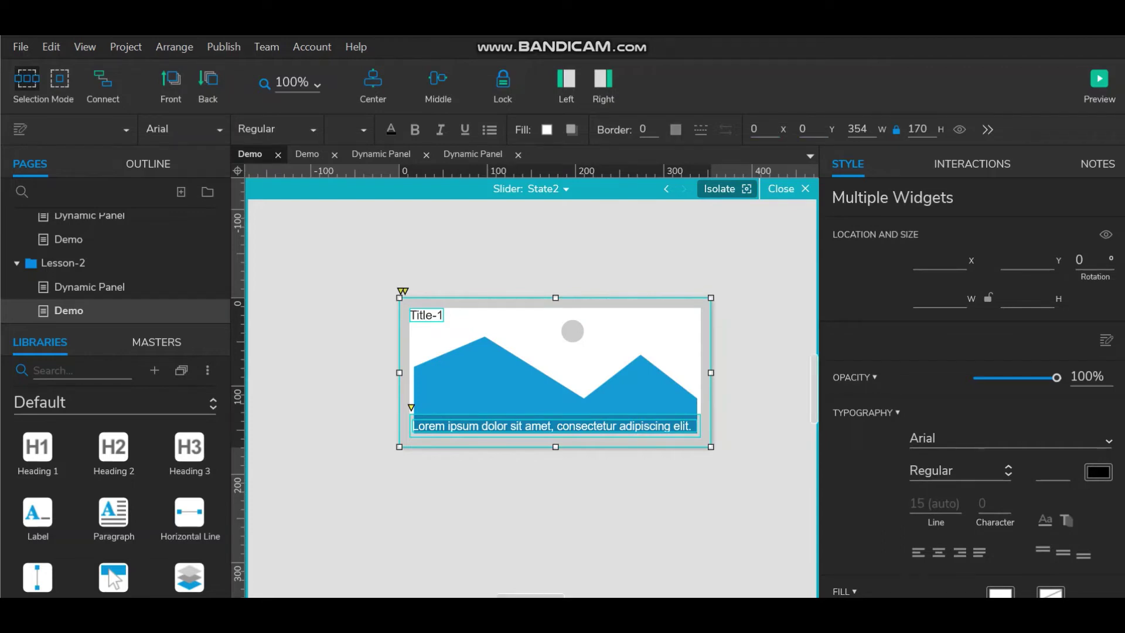
pyautogui.press('Escape')
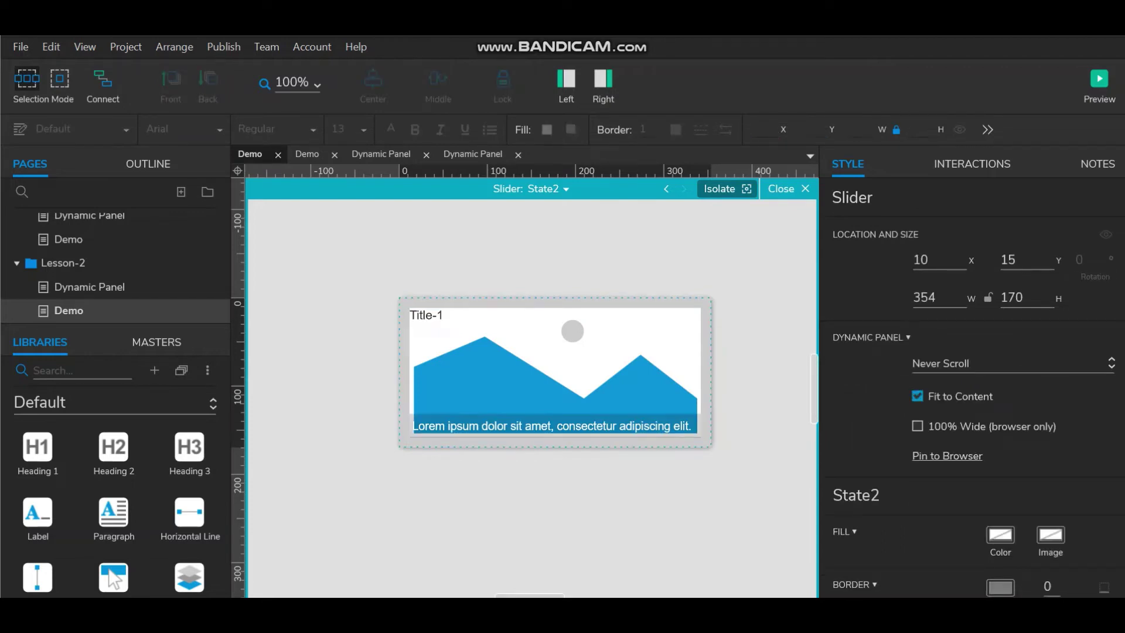
# Duplicate State2 of the Slider panel to create a third state
pyautogui.click(547, 188)
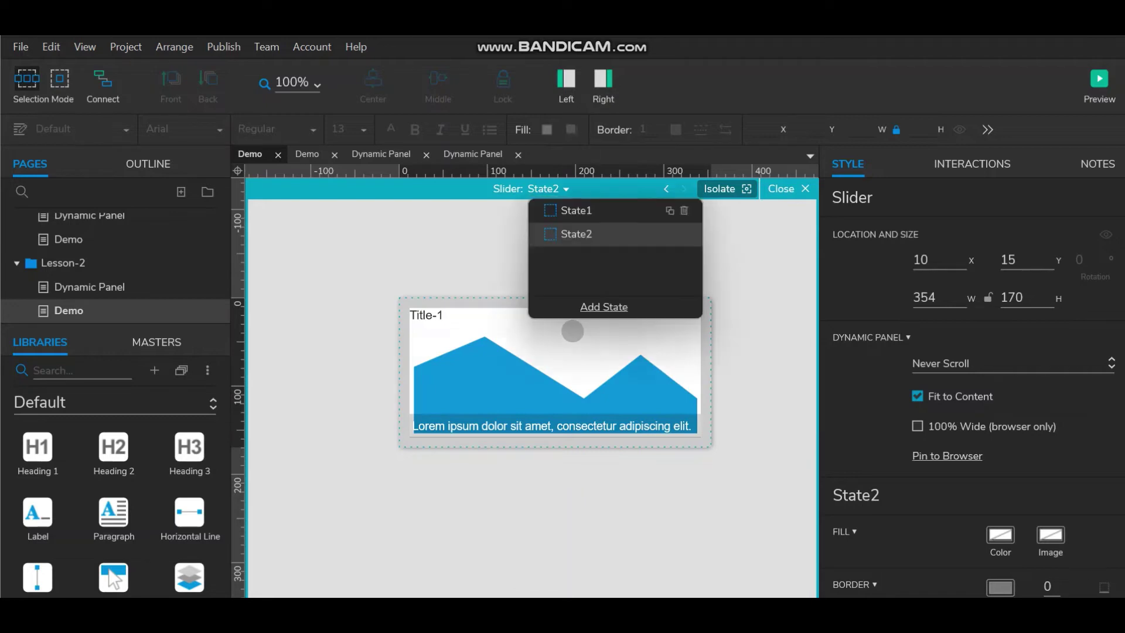
pyautogui.click(576, 211)
pyautogui.click(576, 235)
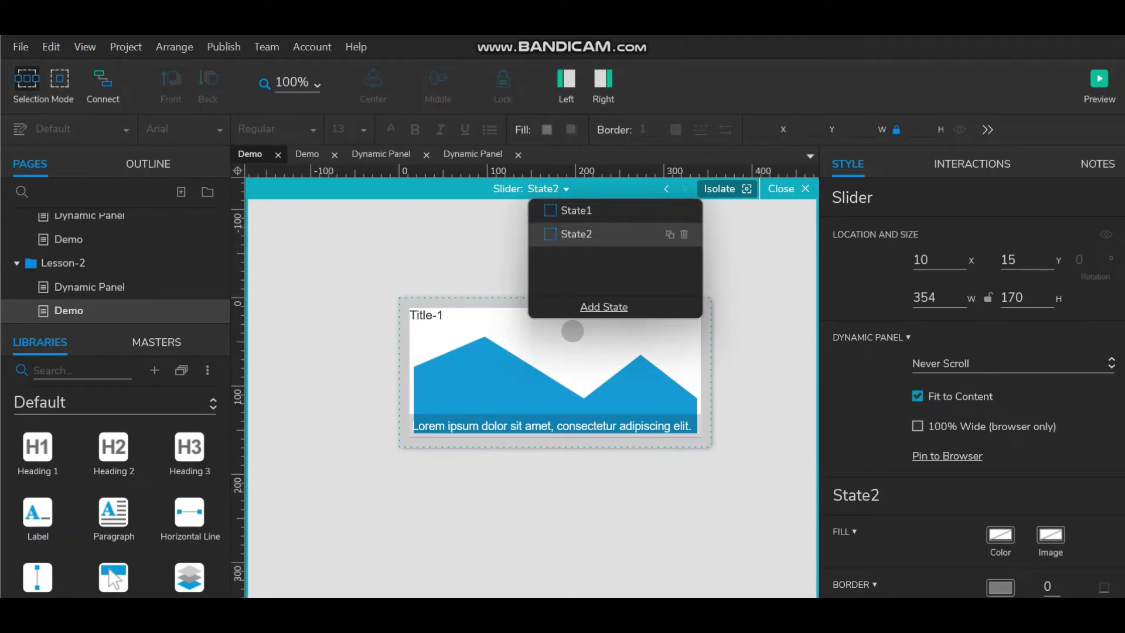
pyautogui.click(669, 235)
pyautogui.click(751, 256)
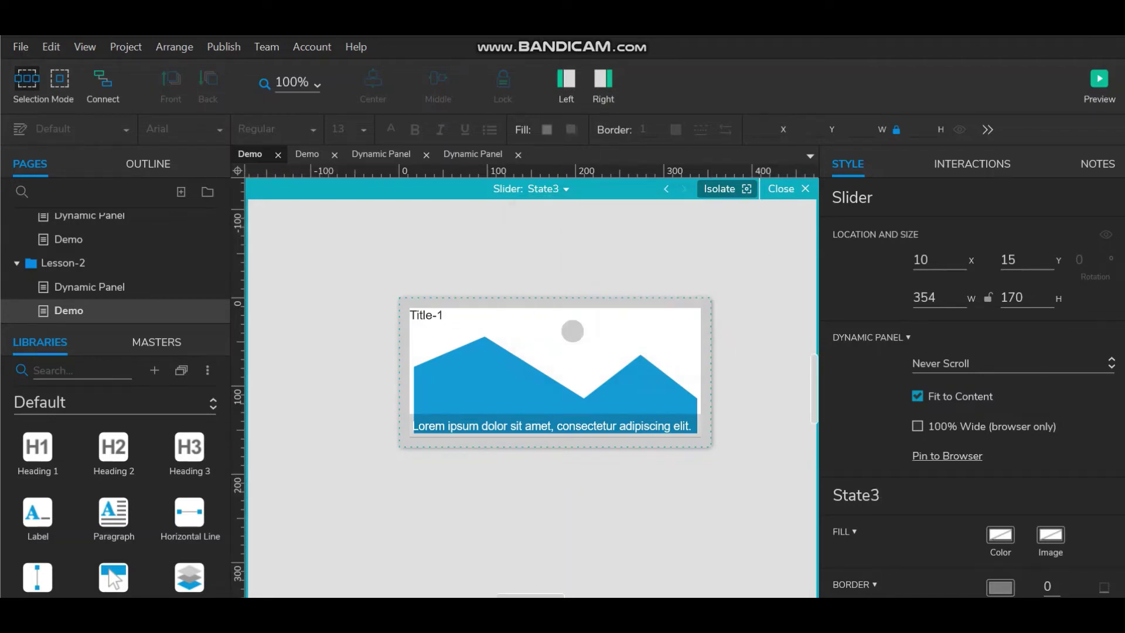
# Change the title label in State3 to "Title-3"
pyautogui.click(547, 189)
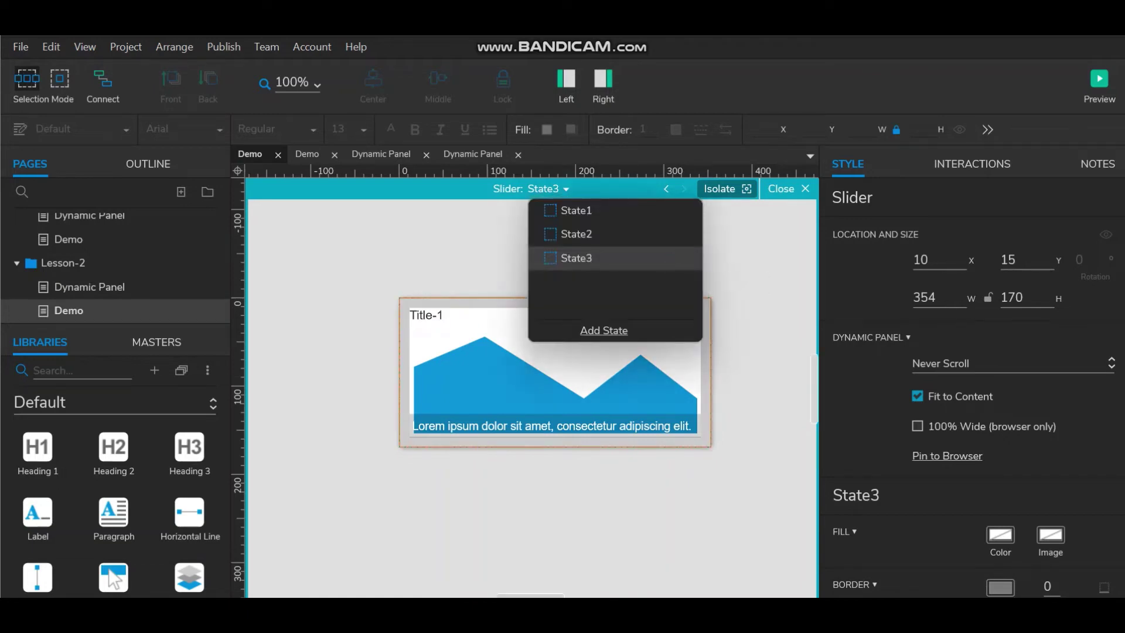
pyautogui.click(751, 270)
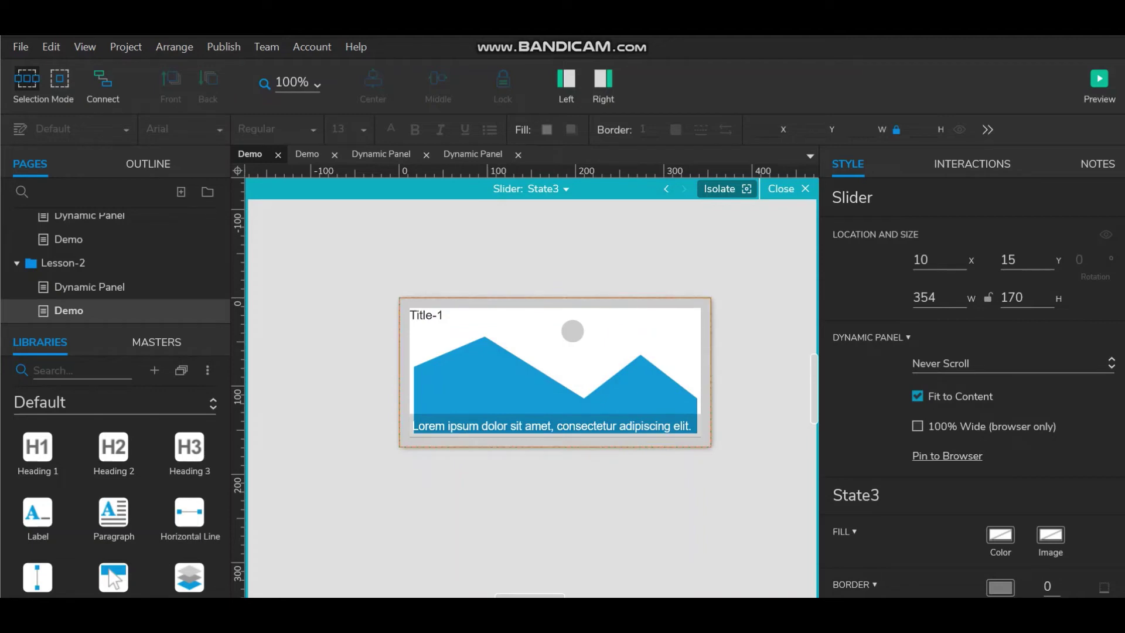
pyautogui.doubleClick(431, 316)
pyautogui.moveTo(444, 315); pyautogui.dragTo(437, 315)
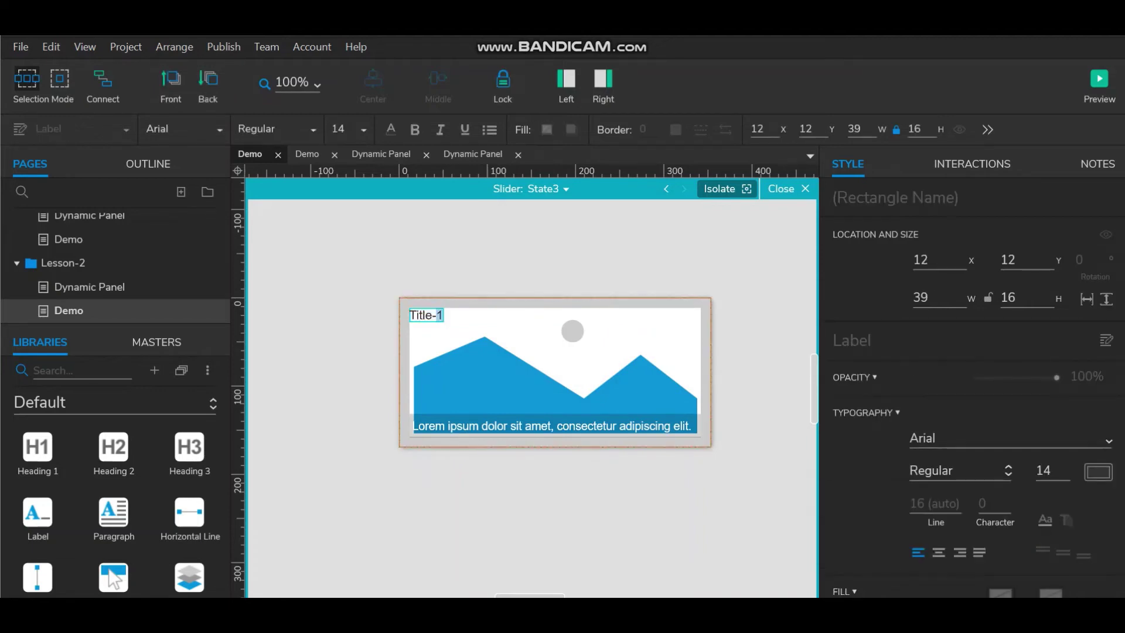
pyautogui.write('3')
# Change the title label in State2 to "Title-2"
pyautogui.click(565, 188)
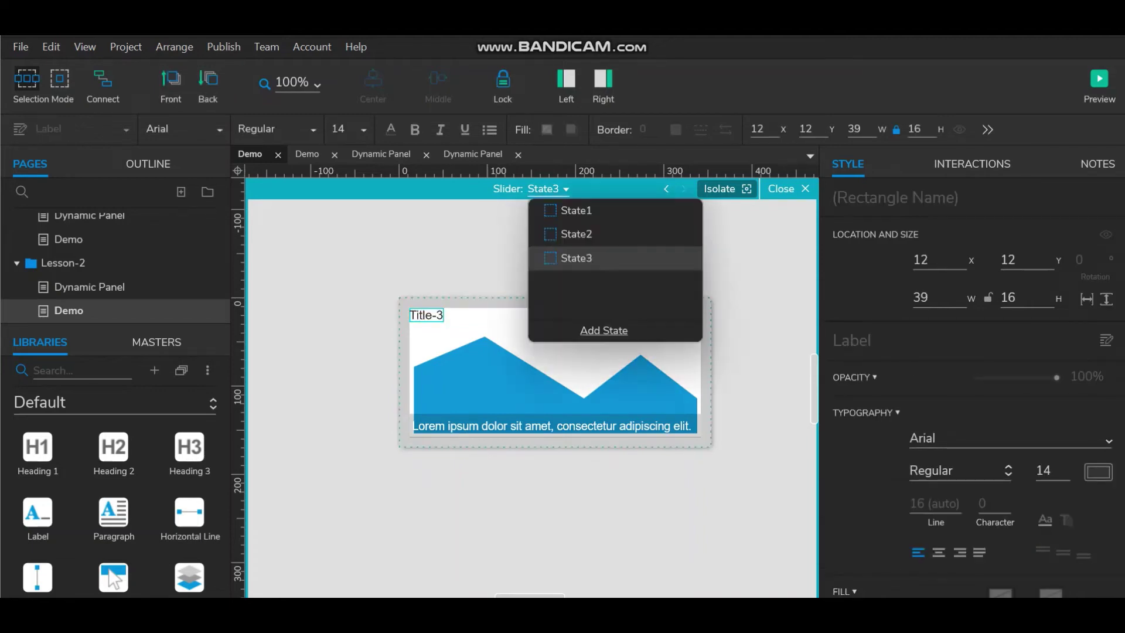
pyautogui.click(562, 231)
pyautogui.click(426, 315)
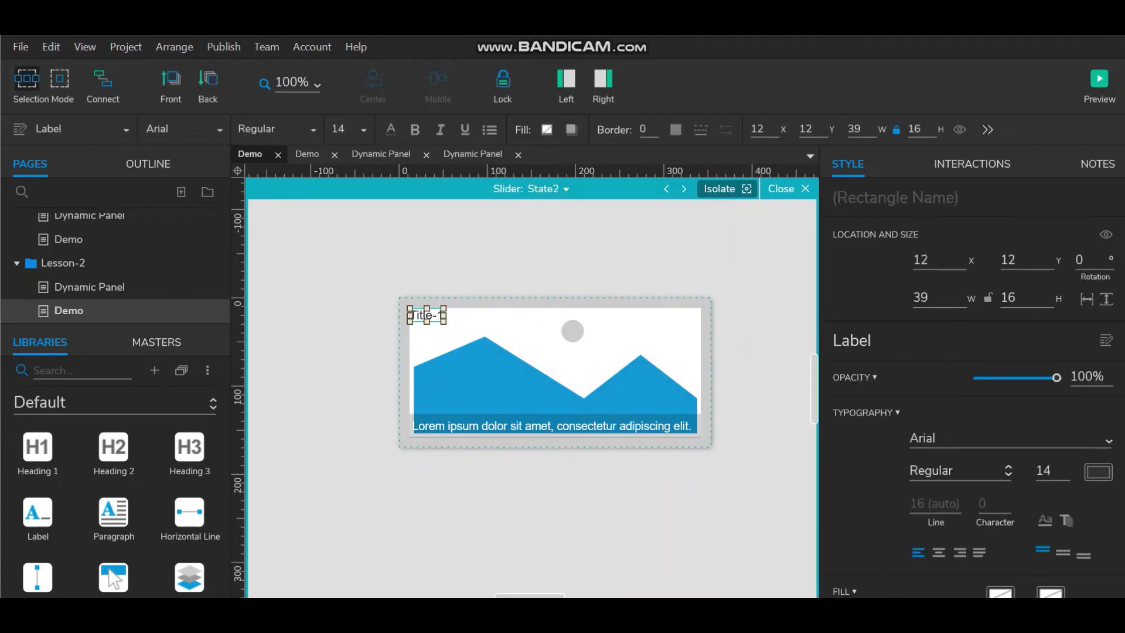
pyautogui.doubleClick(426, 315)
pyautogui.moveTo(444, 315); pyautogui.dragTo(437, 315)
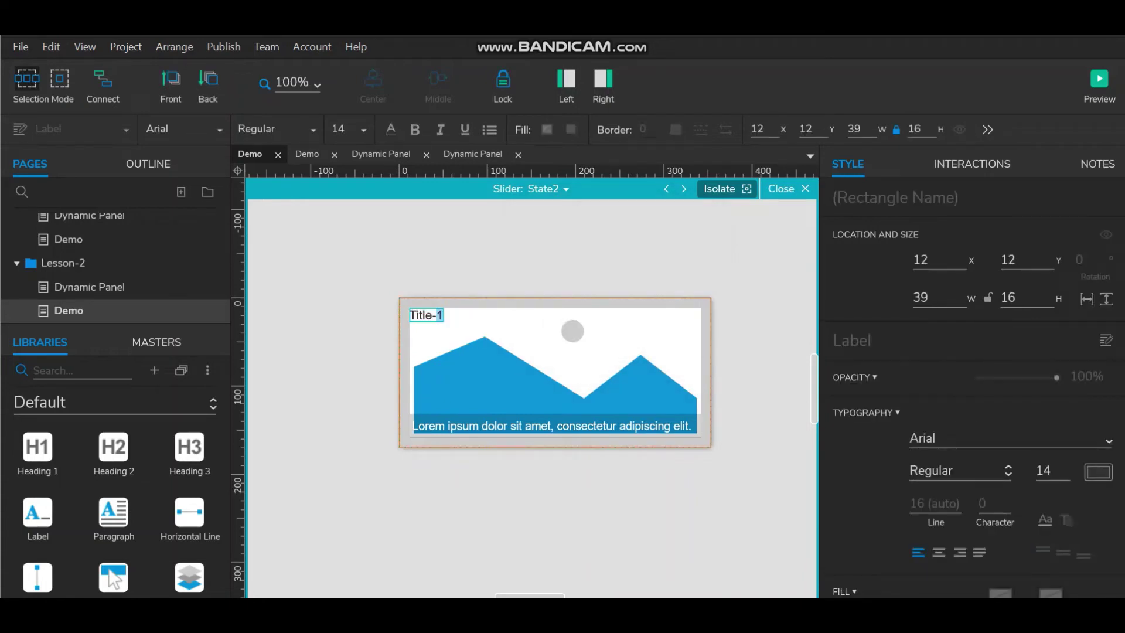
pyautogui.write('2')
# Return the Slider panel to State1 and close its state editing to get back to the Demo page
pyautogui.click(565, 188)
pyautogui.click(562, 211)
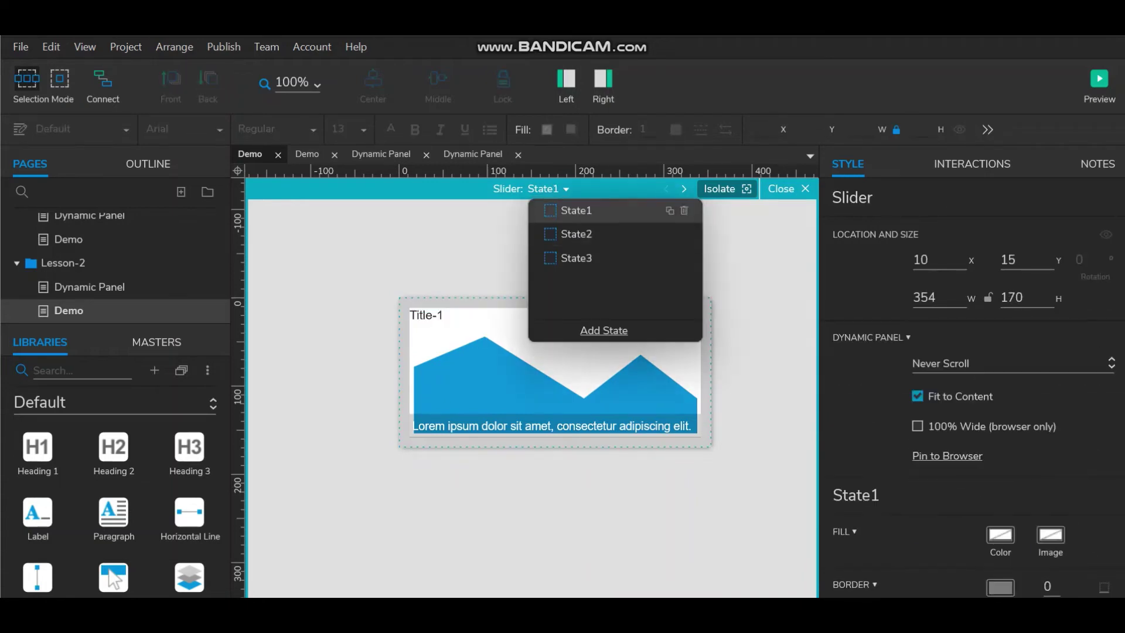
pyautogui.click(788, 189)
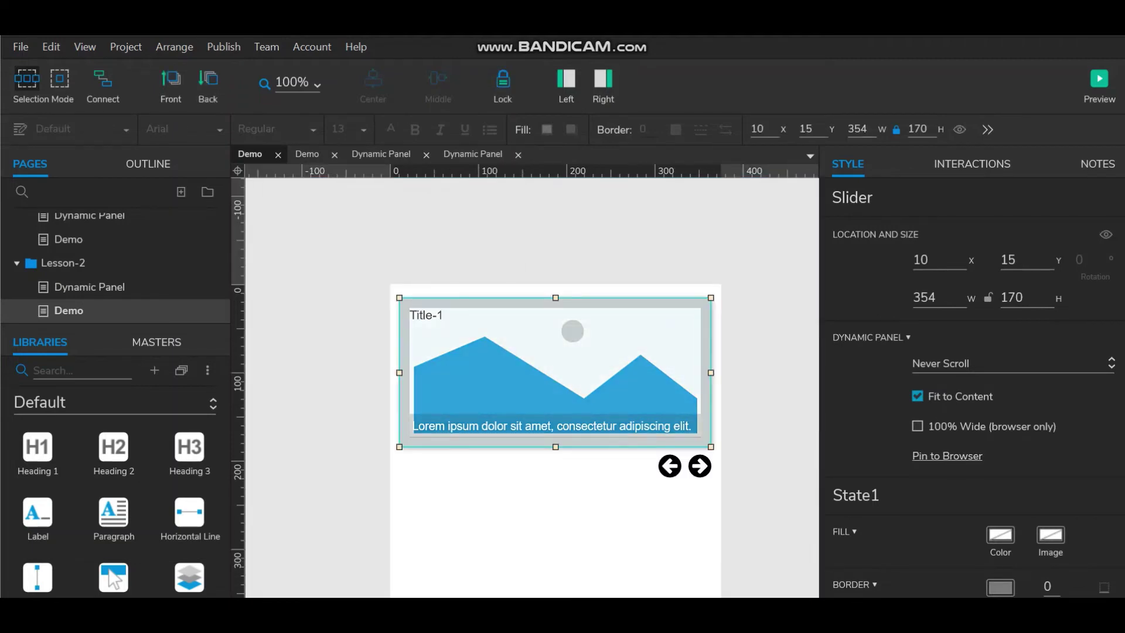
pyautogui.click(767, 258)
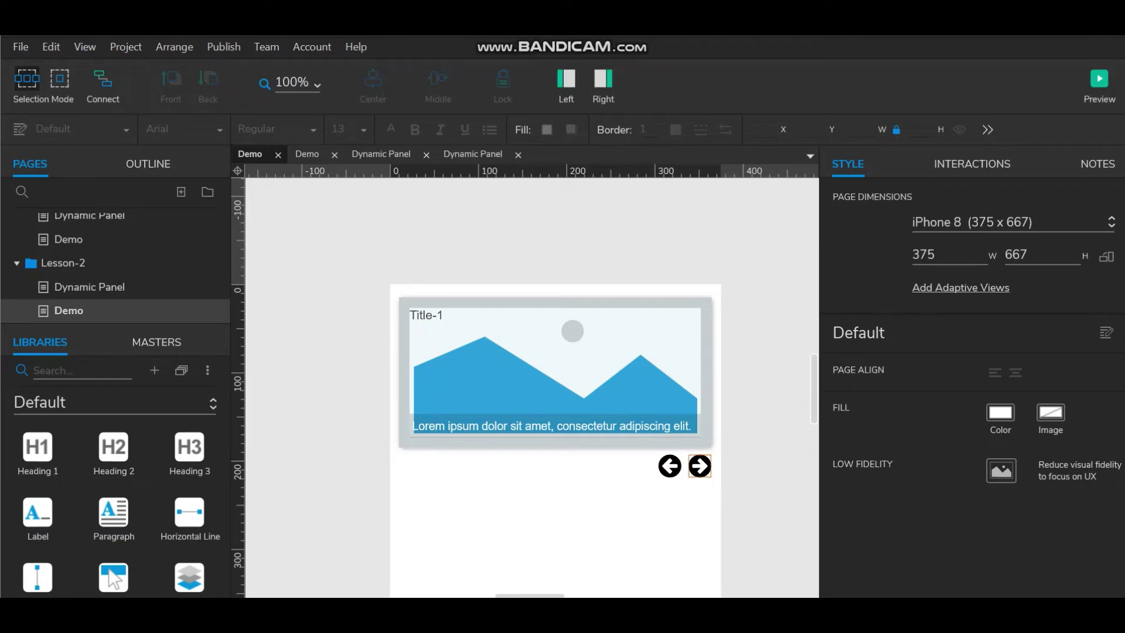
# Assign the previous and next arrow icons together to a new selection group named "Button"
pyautogui.click(670, 465)
pyautogui.keyDown('ctrl'); pyautogui.click(703, 466); pyautogui.keyUp('ctrl')
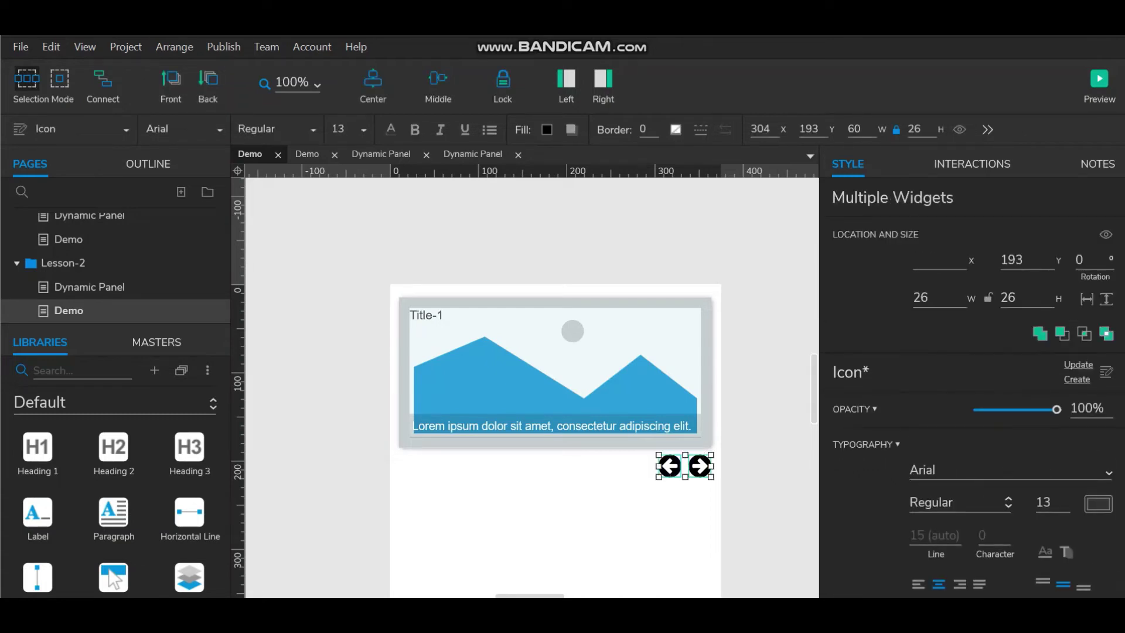
pyautogui.rightClick(707, 466)
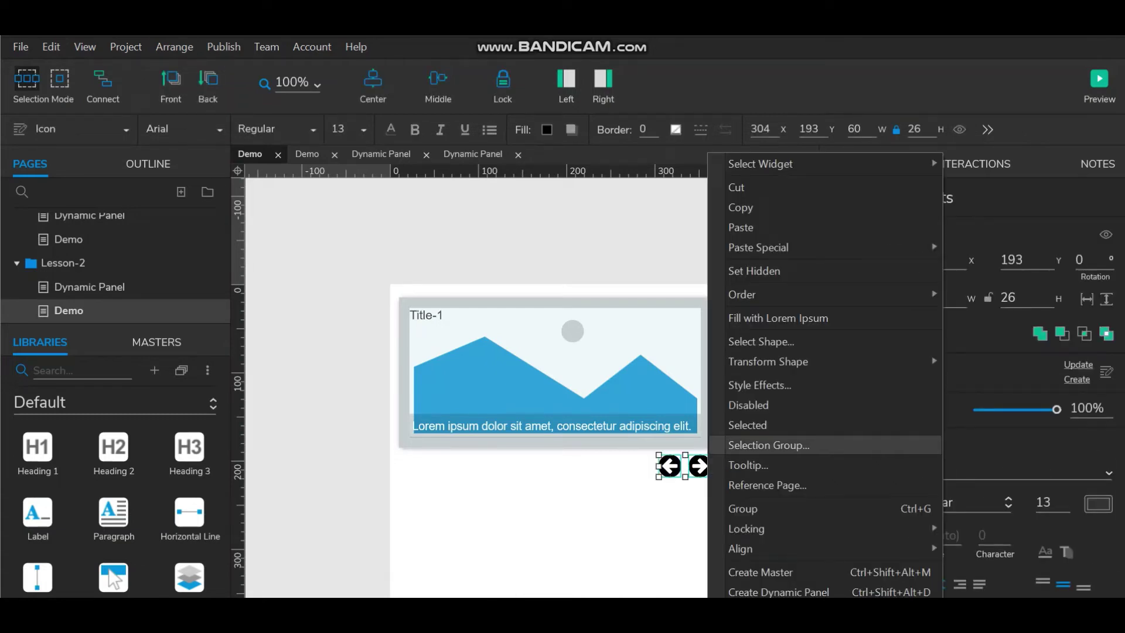
pyautogui.click(769, 445)
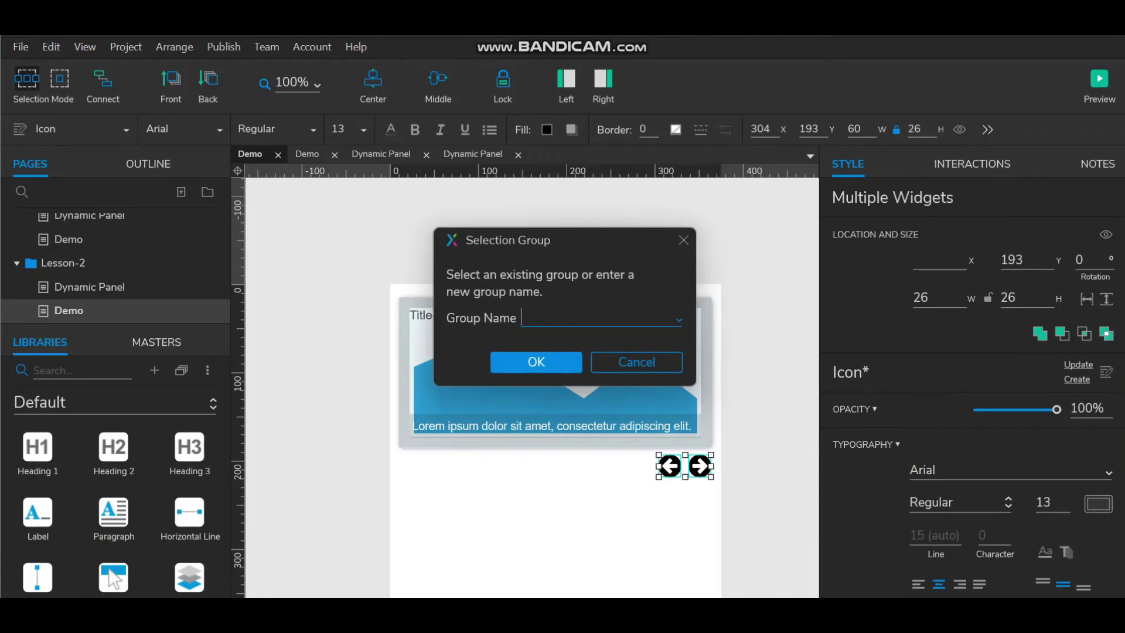
pyautogui.write('Button')
pyautogui.press('Return')
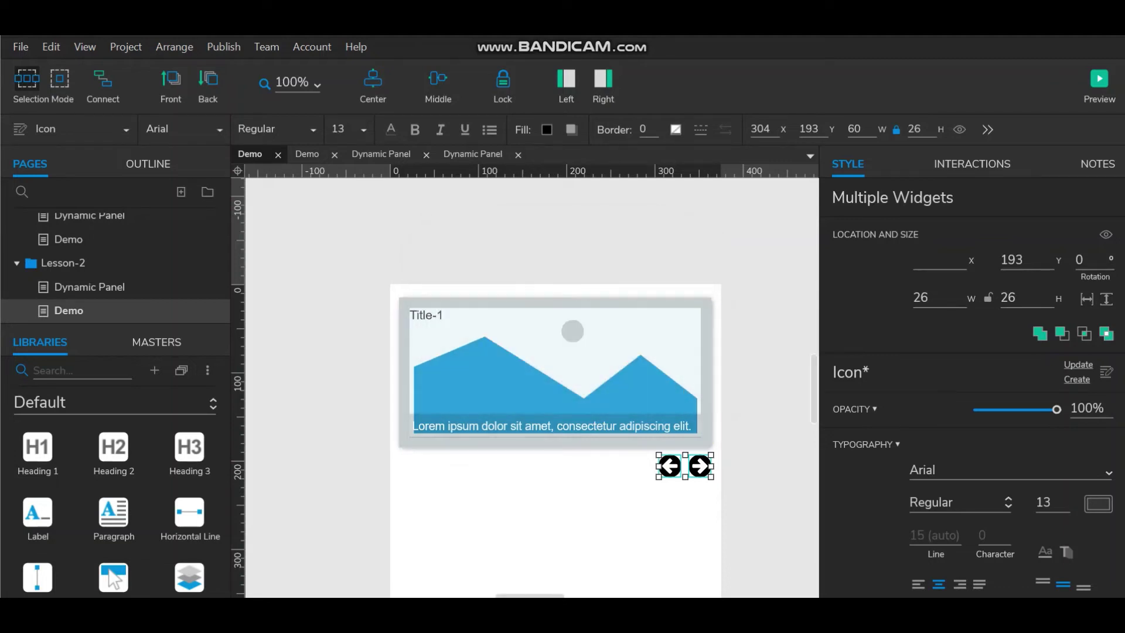
pyautogui.click(755, 507)
# Give both arrow icons a Selected style effect with purple #8400FF as the fill color
pyautogui.click(669, 467)
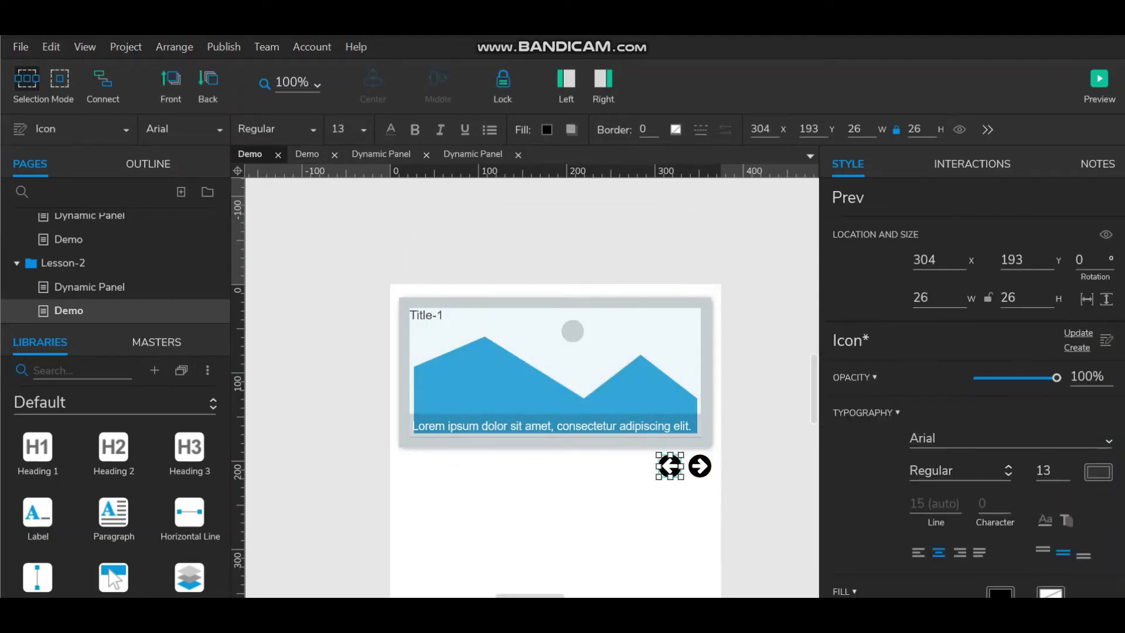
pyautogui.keyDown('ctrl'); pyautogui.click(700, 466); pyautogui.keyUp('ctrl')
pyautogui.rightClick(700, 467)
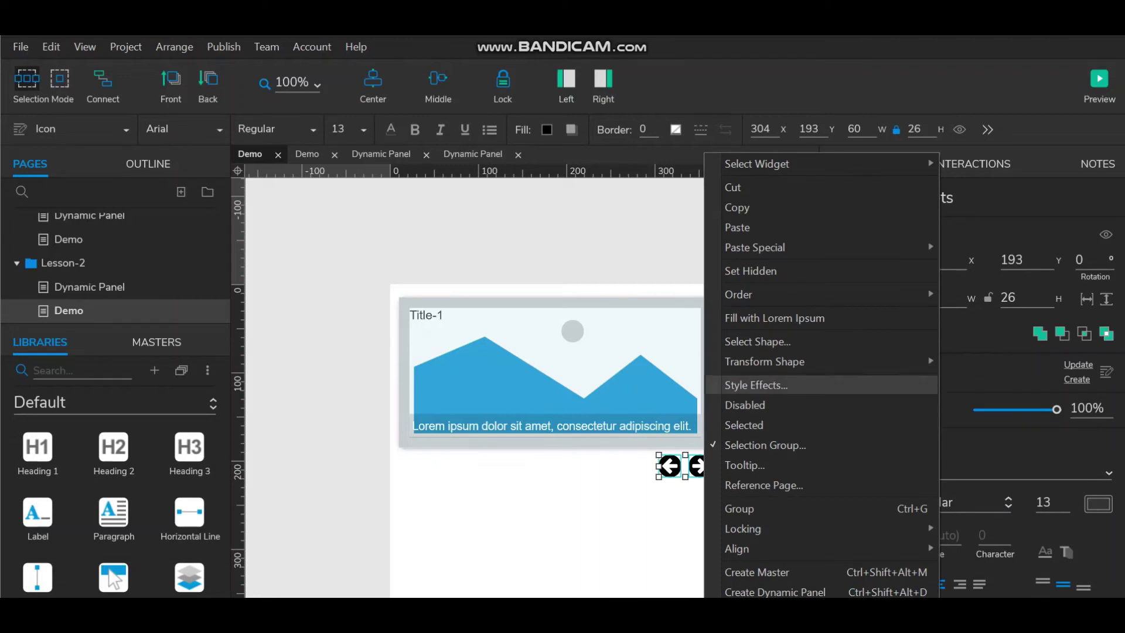
pyautogui.click(756, 385)
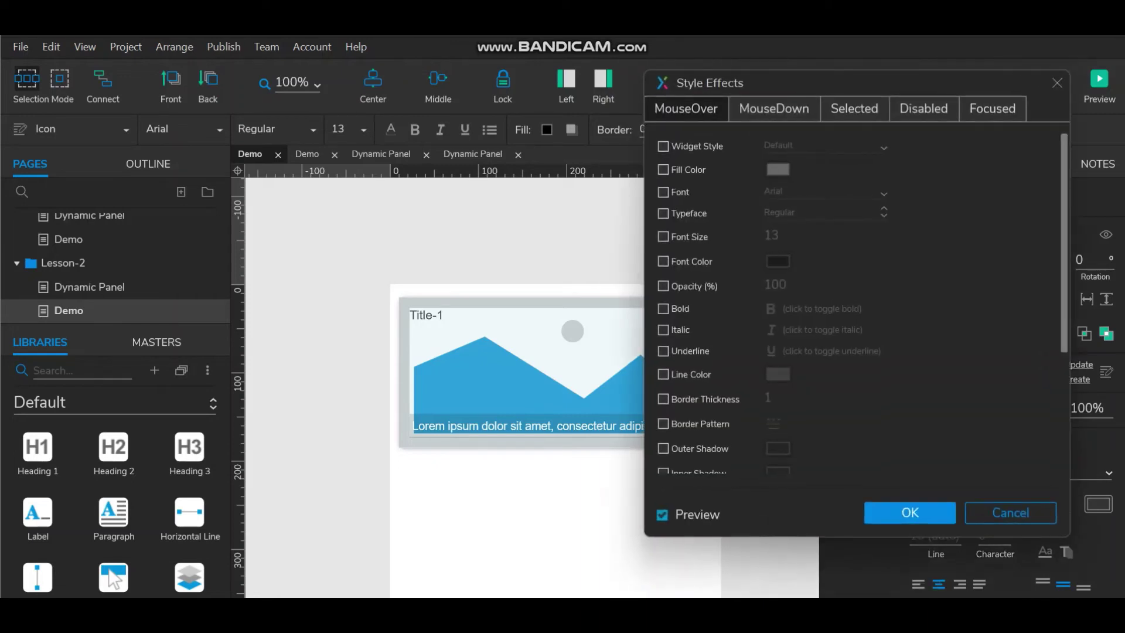
pyautogui.click(854, 109)
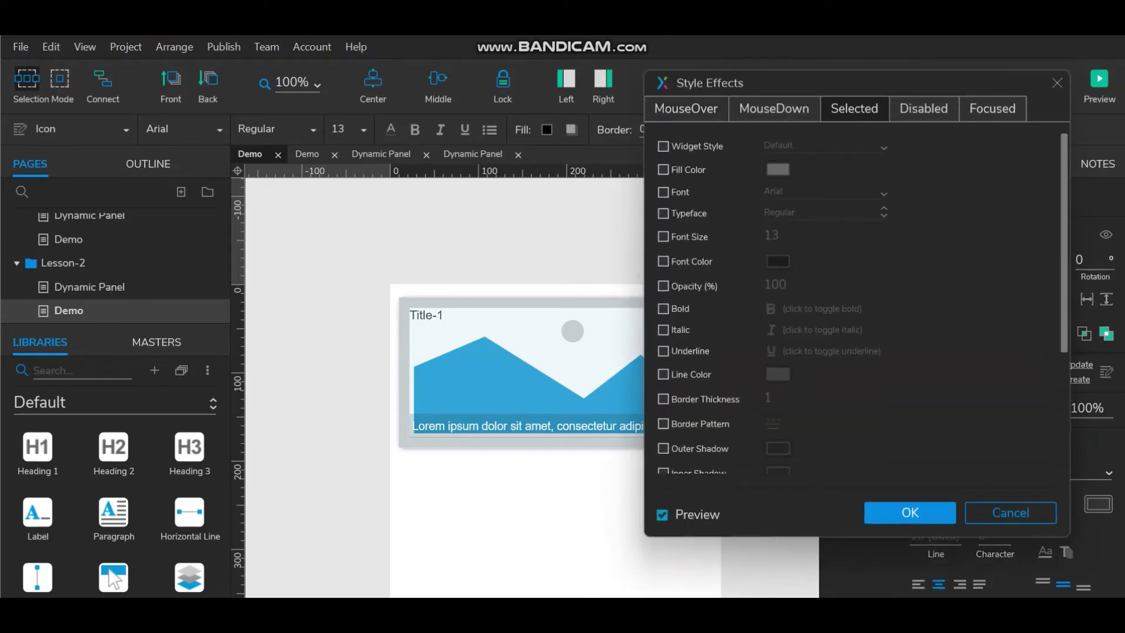
pyautogui.click(663, 170)
pyautogui.click(778, 170)
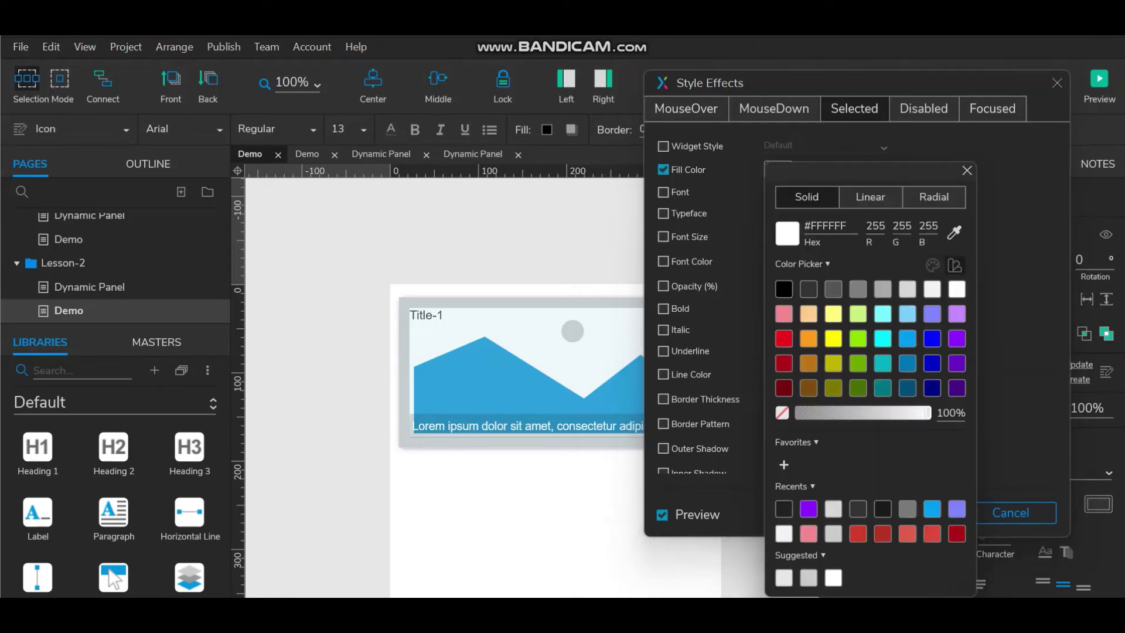
pyautogui.click(808, 509)
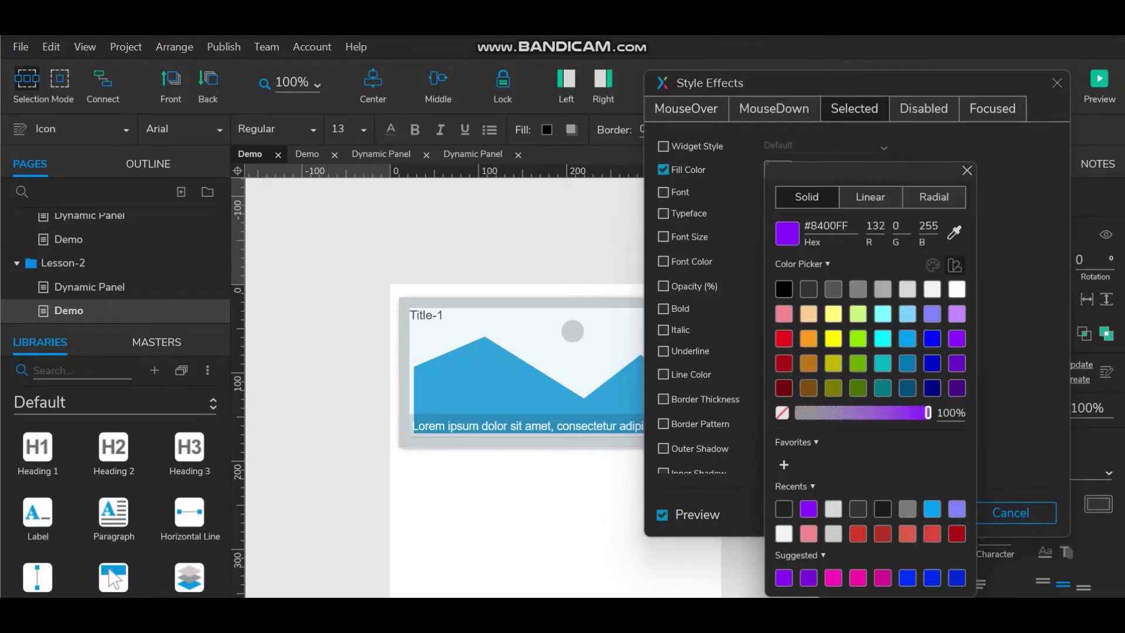
pyautogui.click(967, 170)
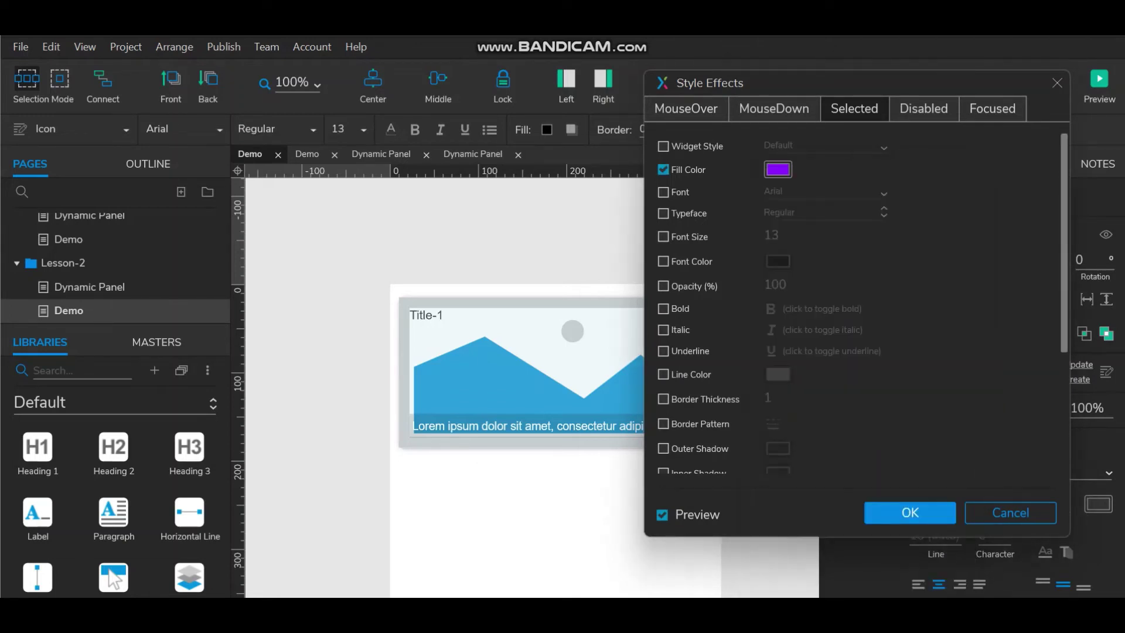
# Add a white font color to the arrow icons' Selected style and apply the style effects
pyautogui.click(663, 262)
pyautogui.click(778, 262)
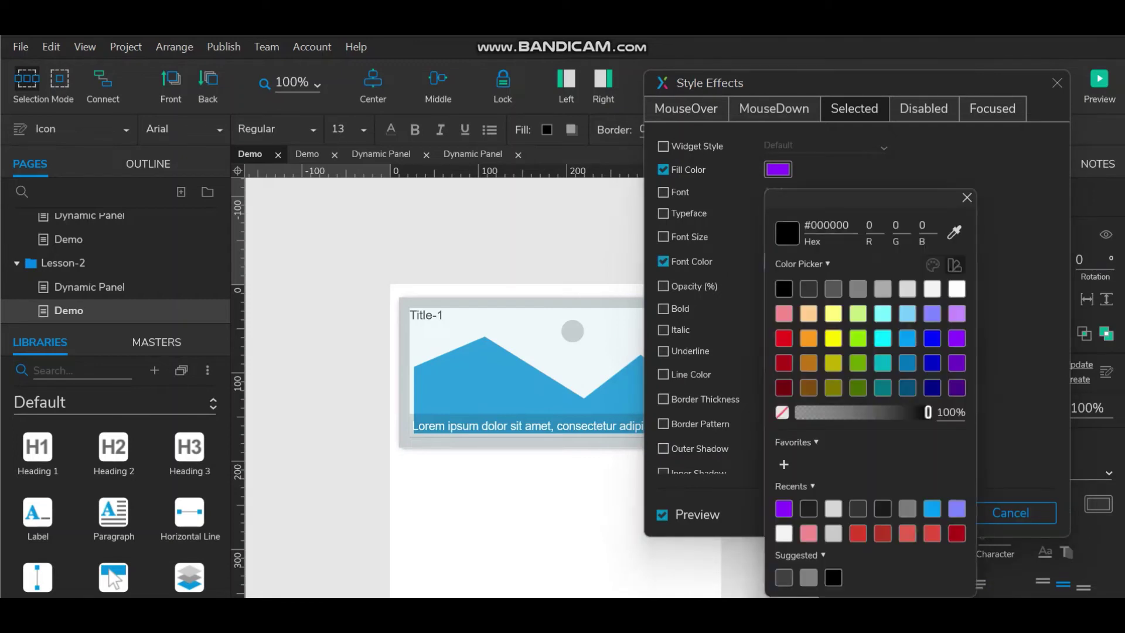
pyautogui.click(956, 288)
pyautogui.click(966, 198)
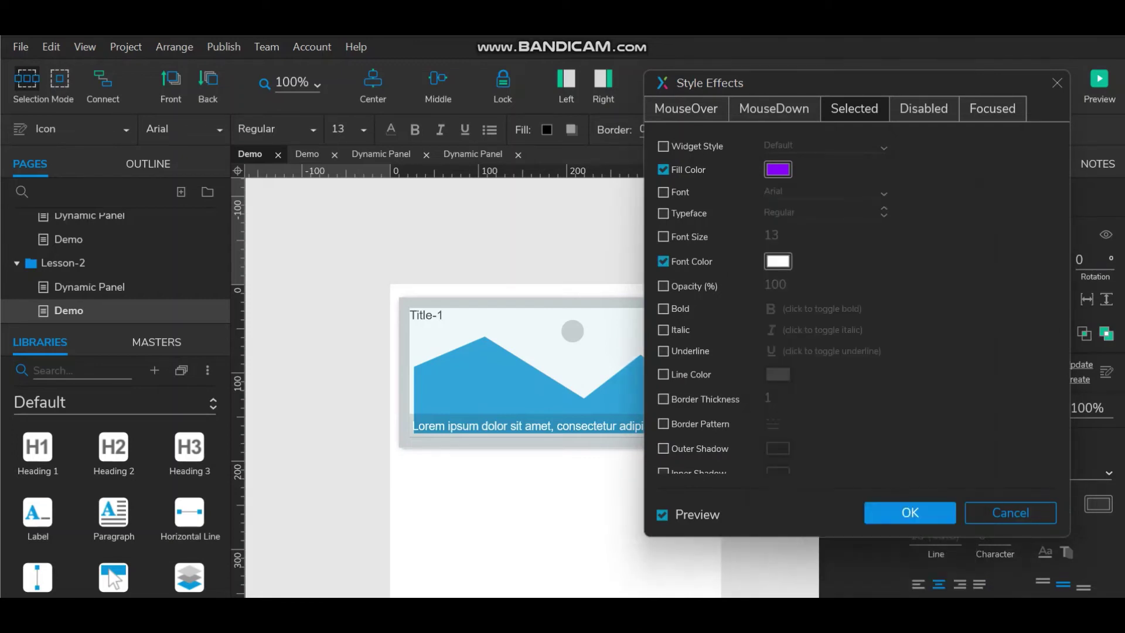
pyautogui.click(910, 513)
pyautogui.click(557, 234)
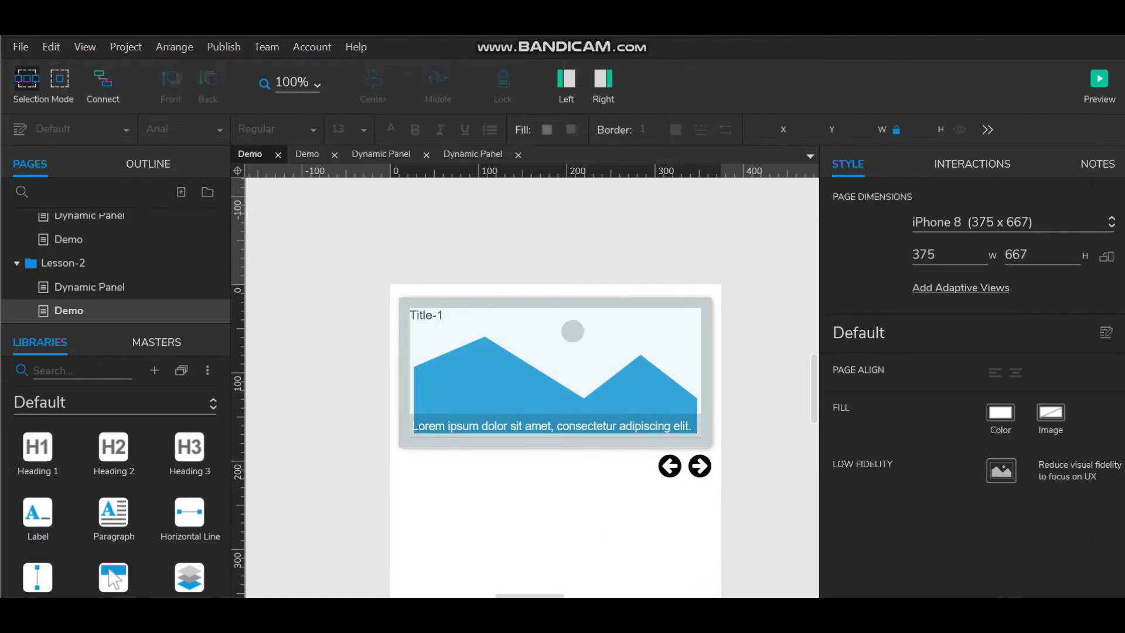
# Give the Next arrow a Click or Tap interaction that sets the Slider panel to its Next state with a 500 ms slide left animation
pyautogui.click(701, 467)
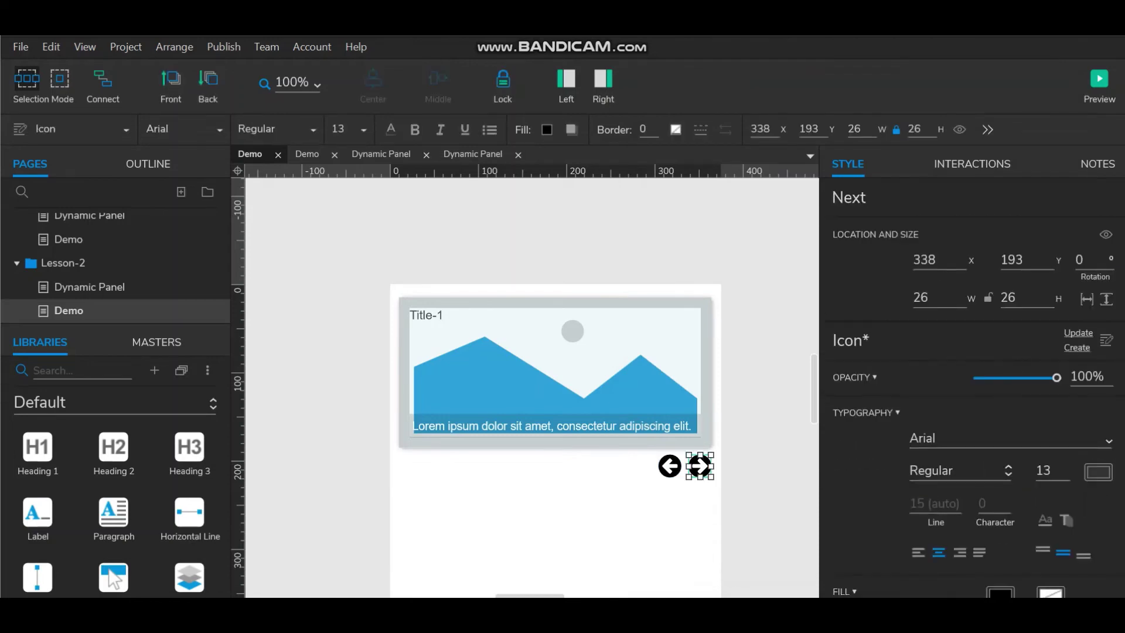
pyautogui.click(972, 164)
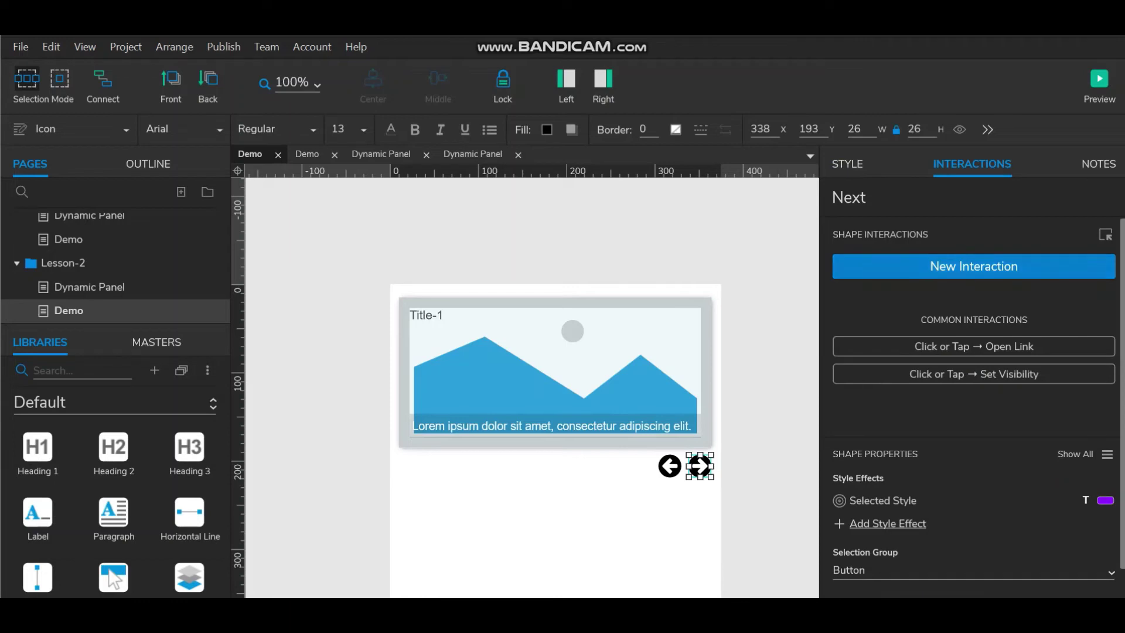
pyautogui.click(973, 266)
pyautogui.click(867, 316)
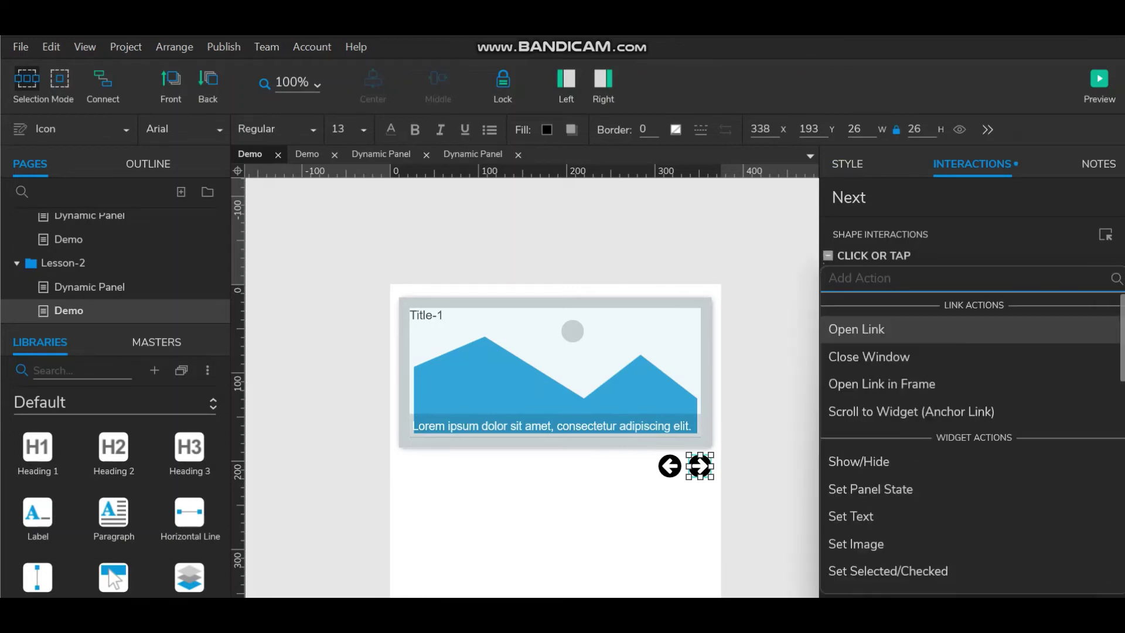
pyautogui.click(871, 489)
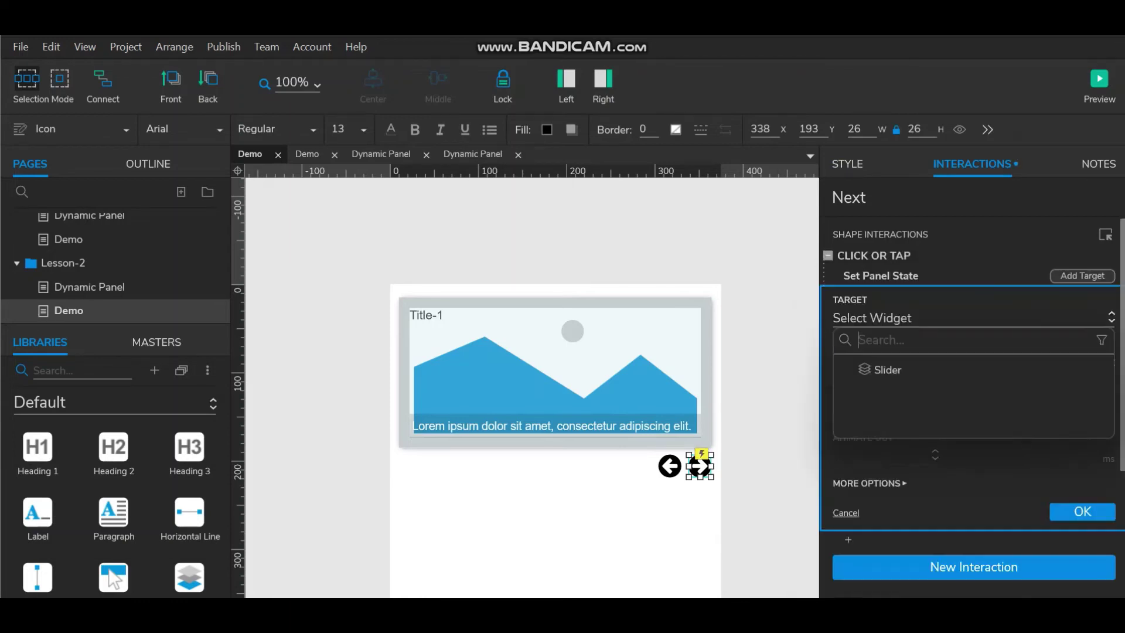
pyautogui.click(886, 369)
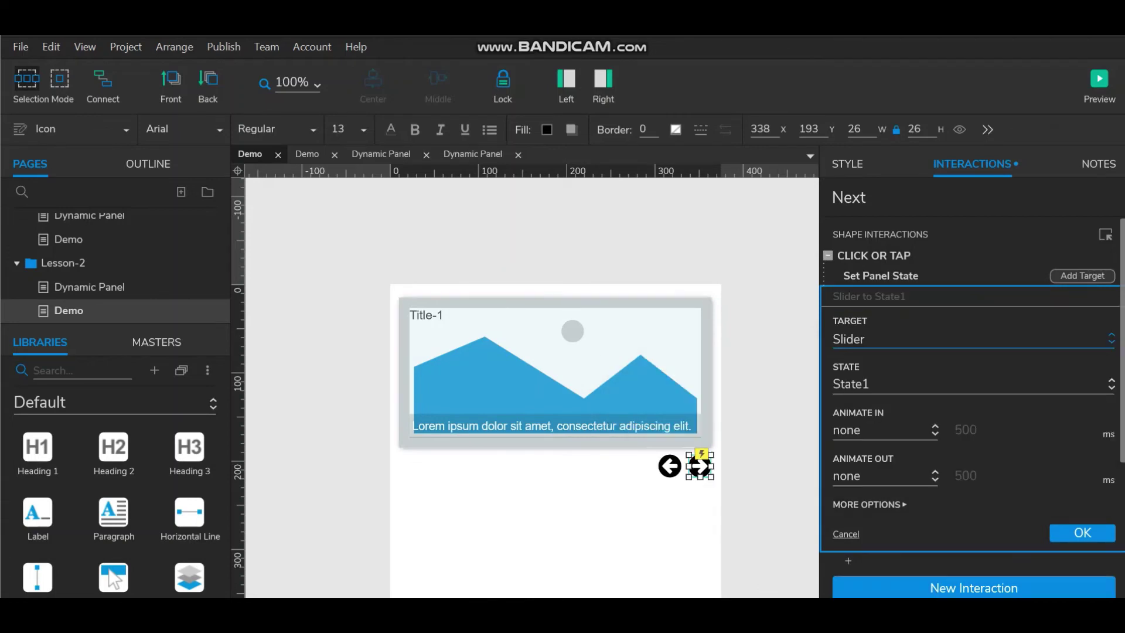
pyautogui.click(856, 384)
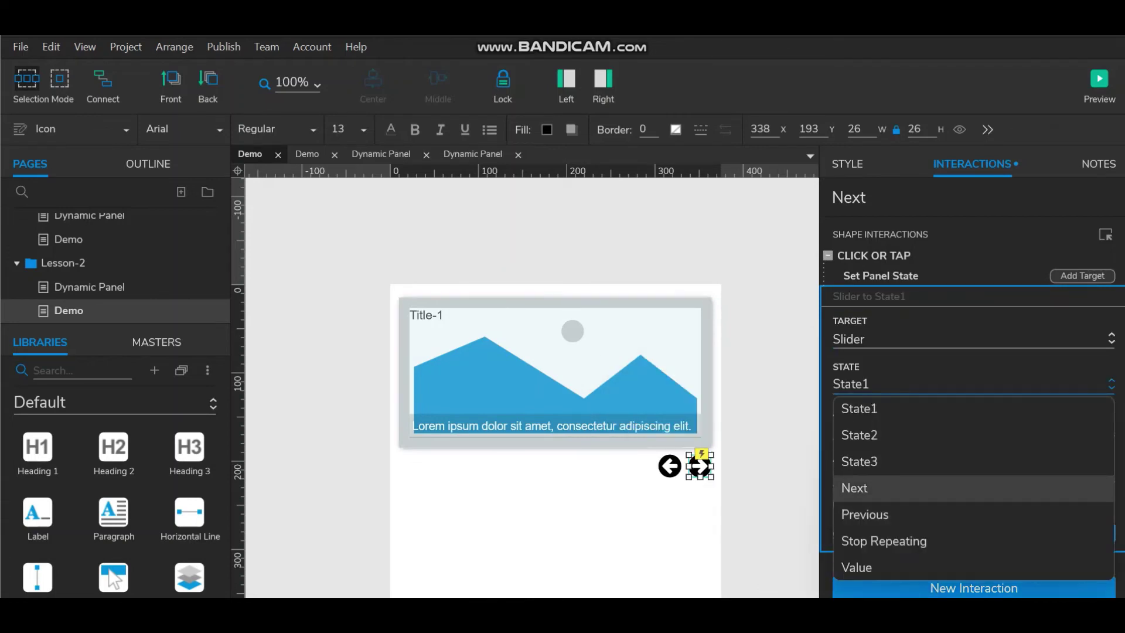
pyautogui.click(861, 487)
pyautogui.click(882, 452)
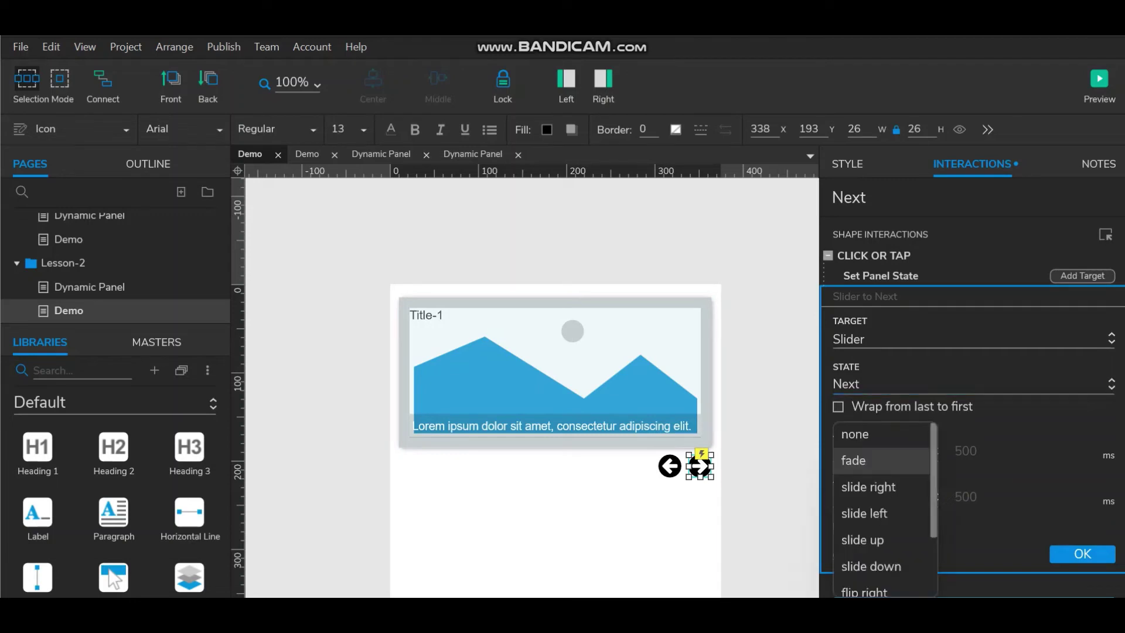
pyautogui.click(864, 514)
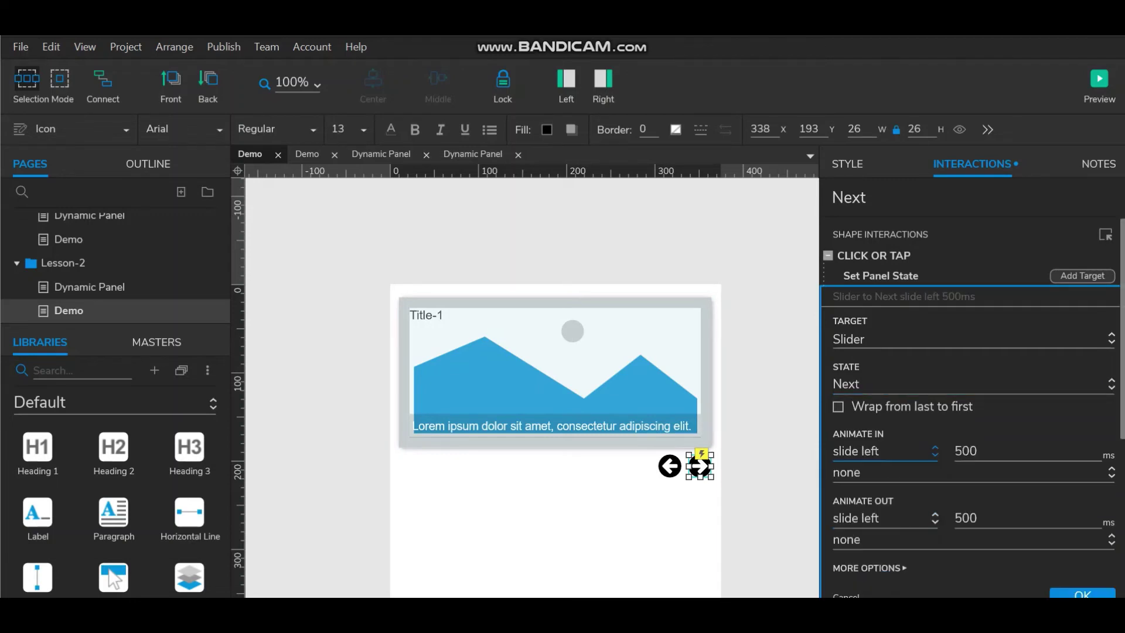
pyautogui.click(1082, 593)
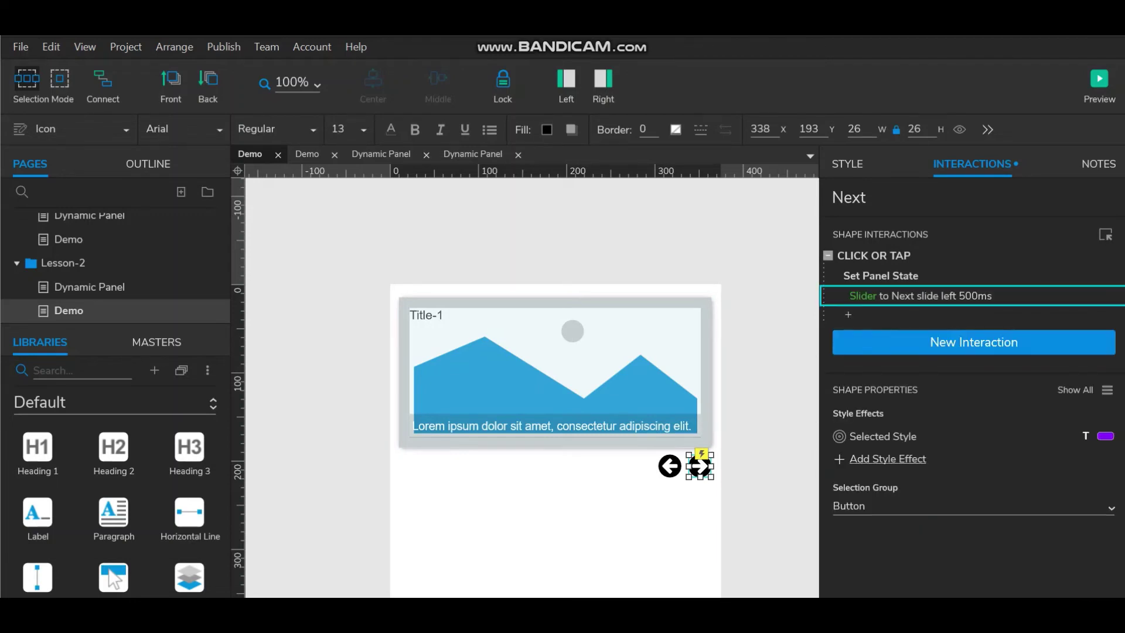
# Give the Prev arrow a Click or Tap interaction that sets the Slider panel to its Previous state with a 500 ms slide left animation
pyautogui.click(669, 466)
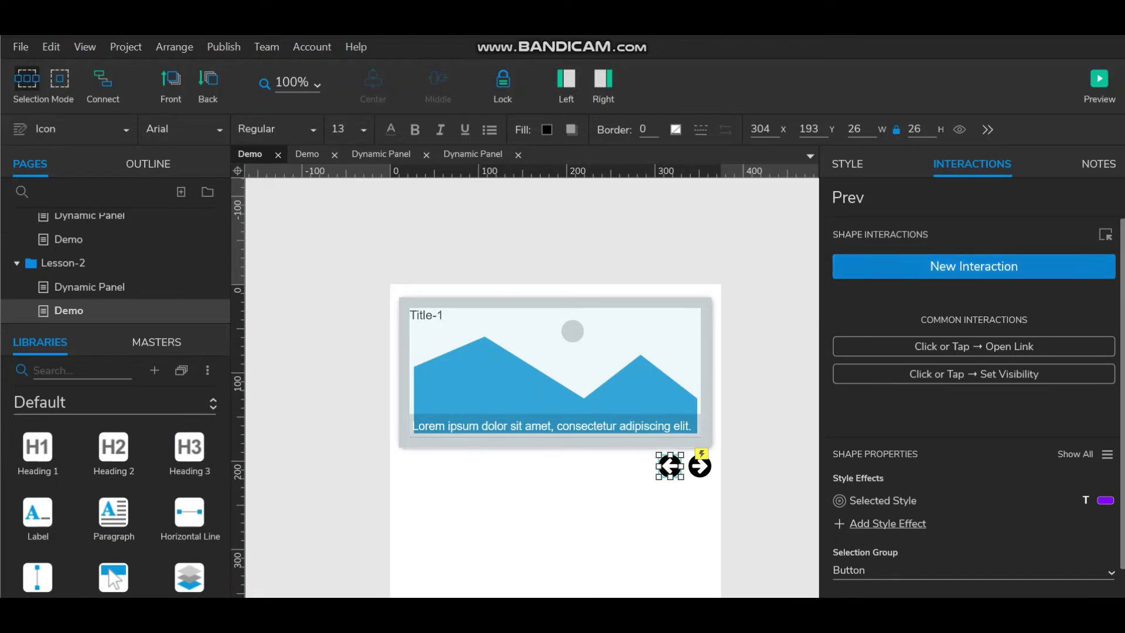
pyautogui.click(974, 266)
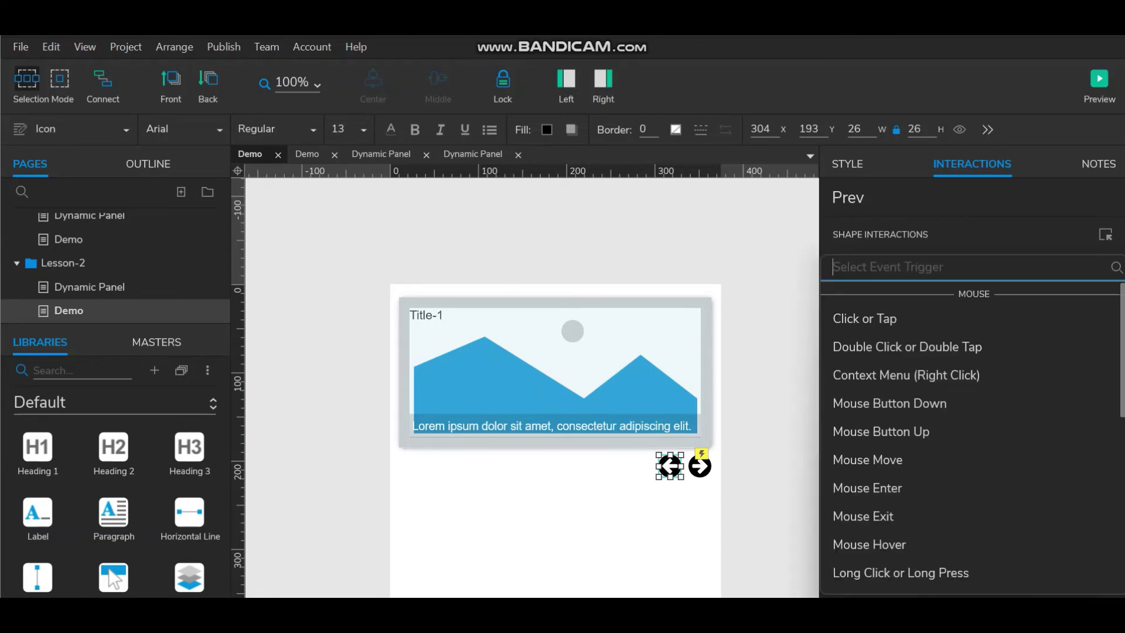
pyautogui.click(864, 318)
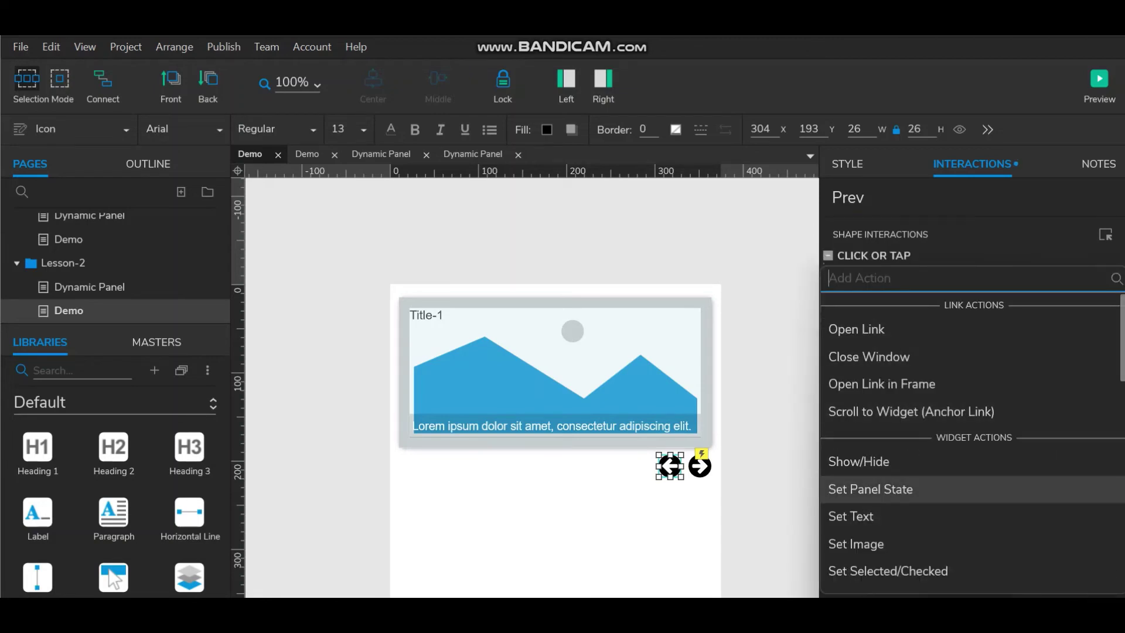
pyautogui.click(870, 488)
pyautogui.click(884, 369)
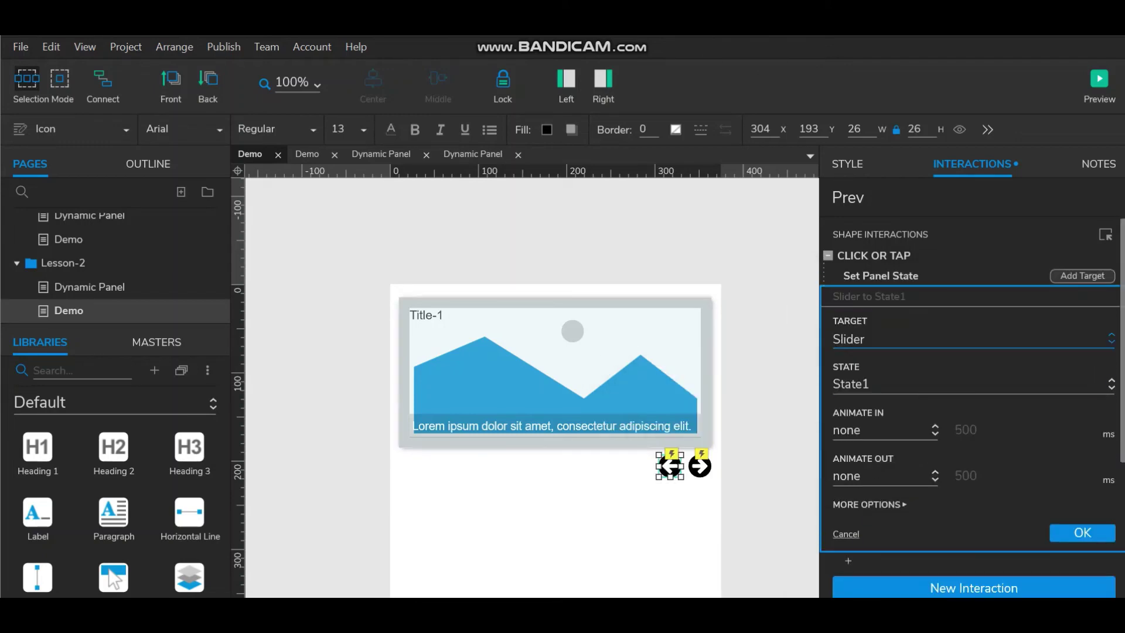
pyautogui.click(884, 385)
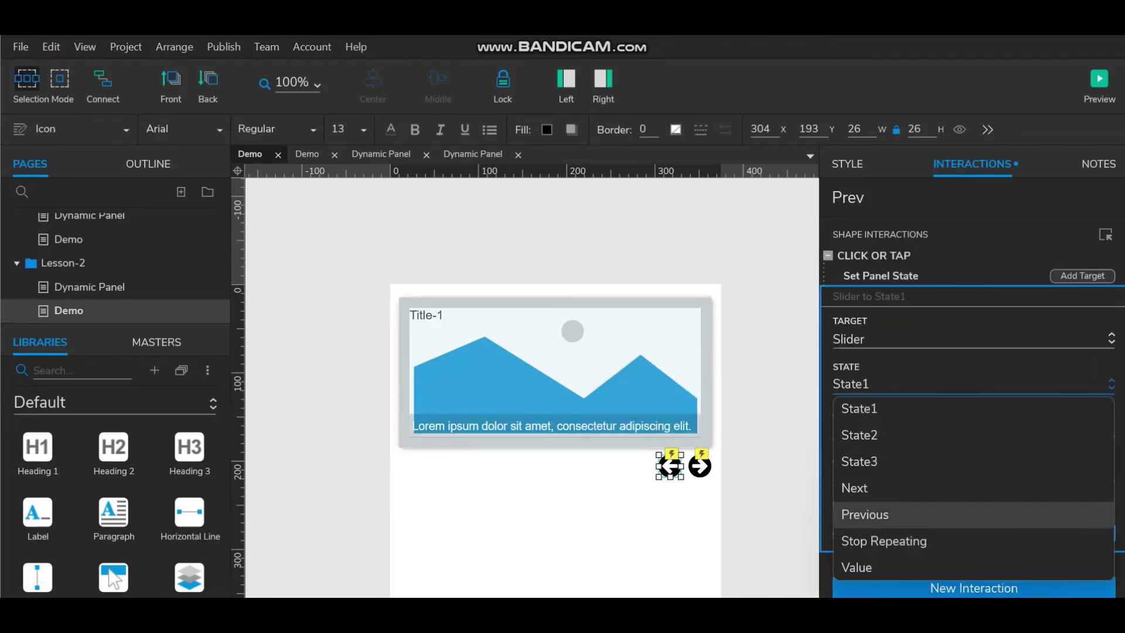
pyautogui.click(865, 514)
pyautogui.click(855, 451)
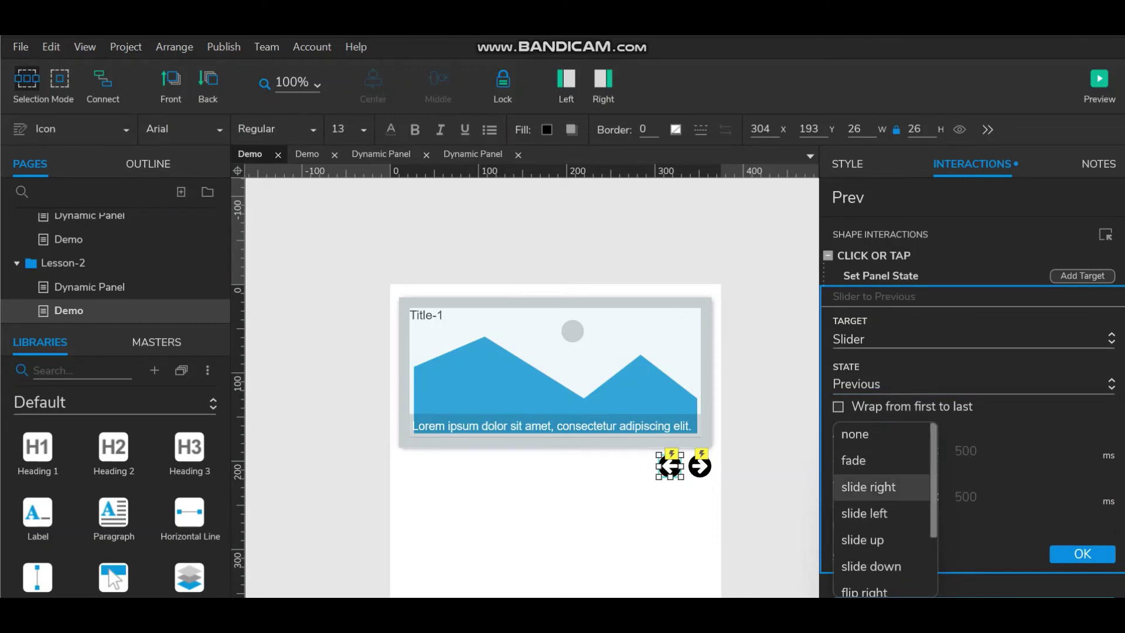
pyautogui.click(864, 513)
pyautogui.click(1082, 552)
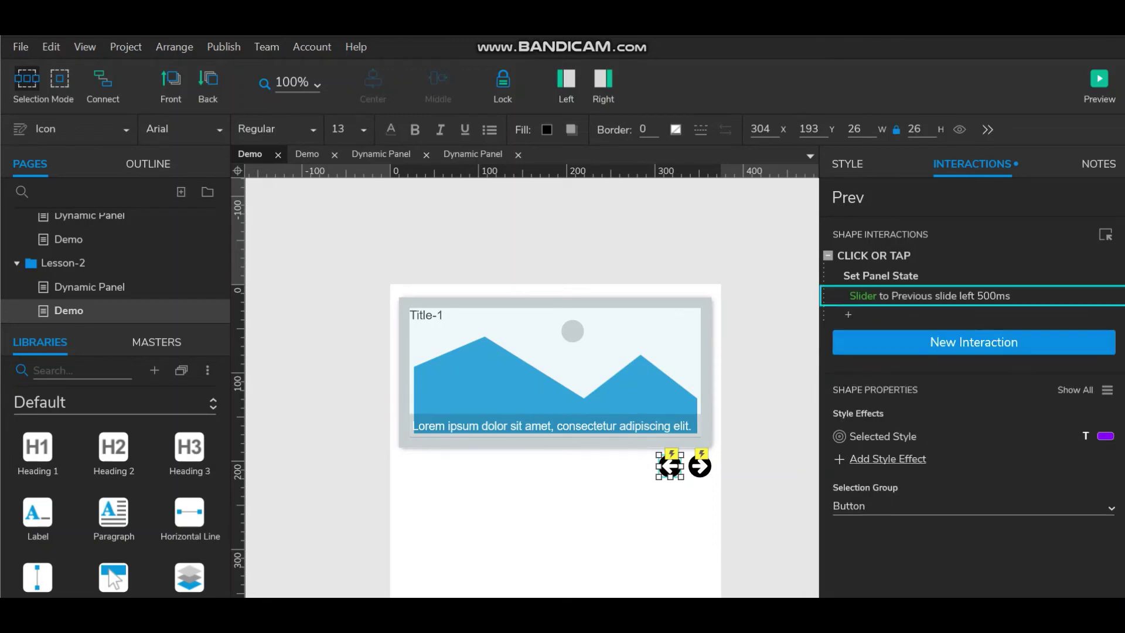
# Add a Set Selected/Checked action to the Prev arrow's Click or Tap interaction, setting This Widget to true
pyautogui.doubleClick(874, 256)
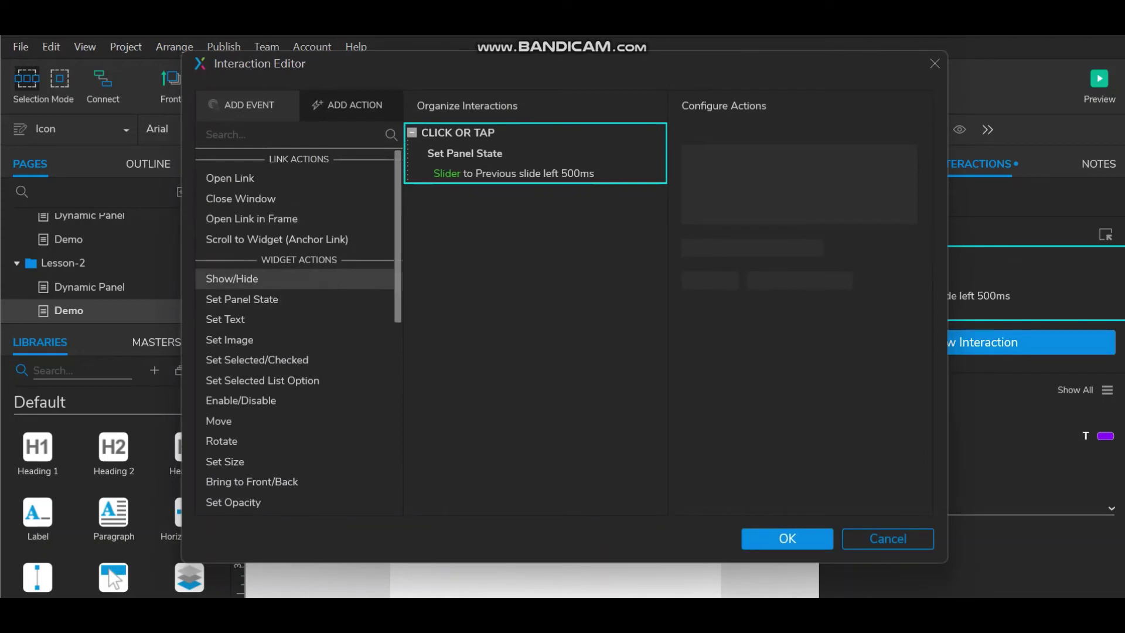
pyautogui.click(257, 360)
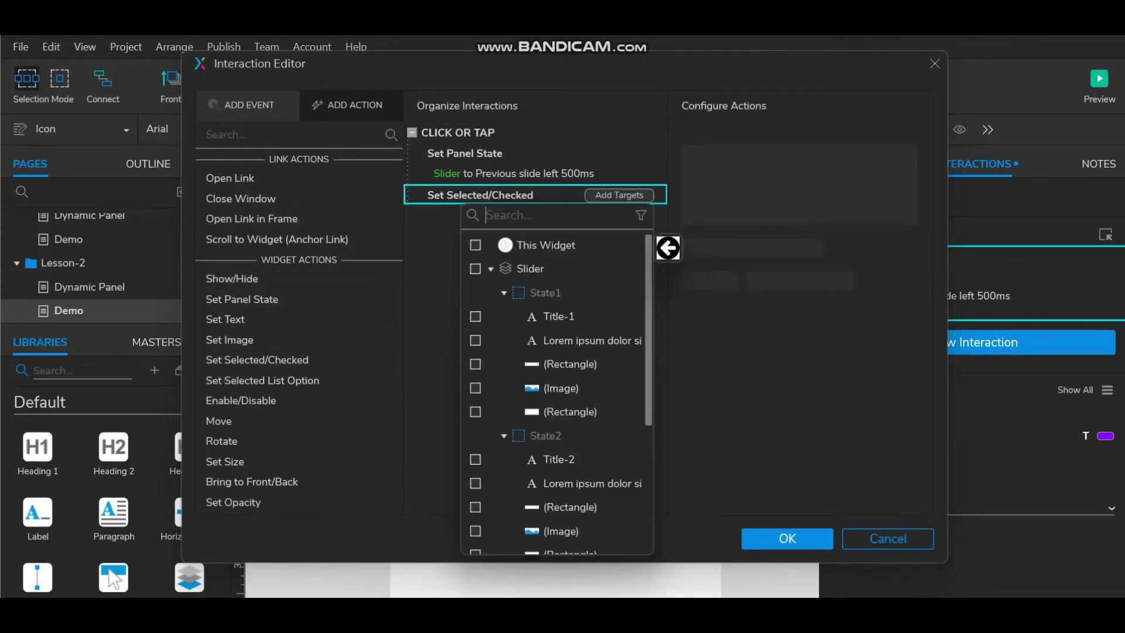
pyautogui.click(546, 245)
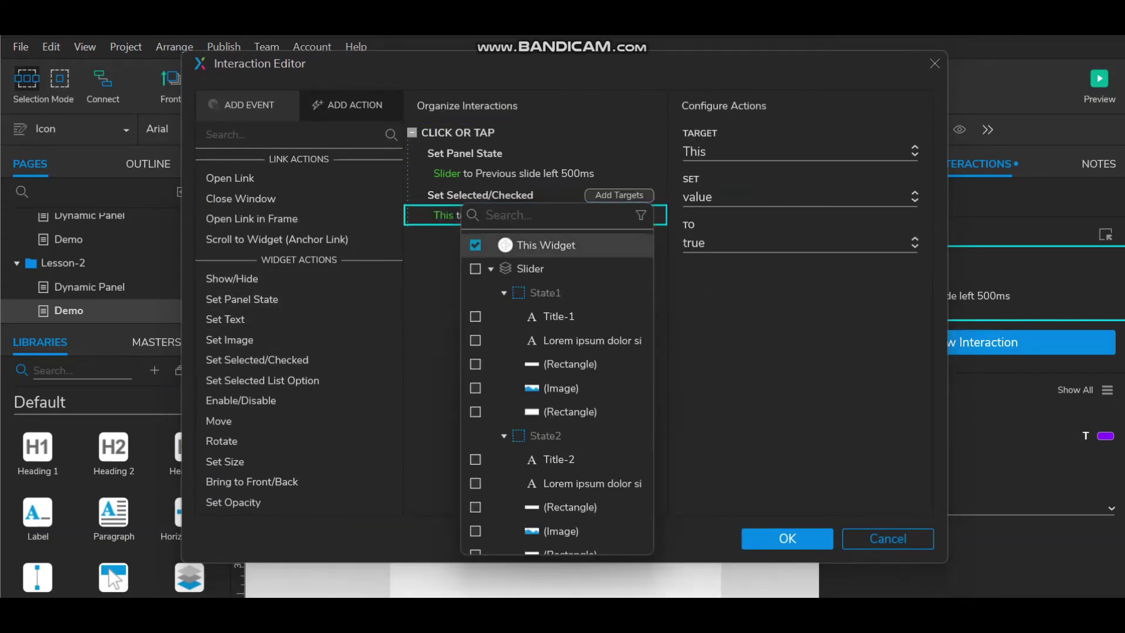
pyautogui.click(786, 538)
# Add a Set Selected/Checked action to the Next arrow's Click or Tap interaction, setting This Widget to true
pyautogui.click(700, 466)
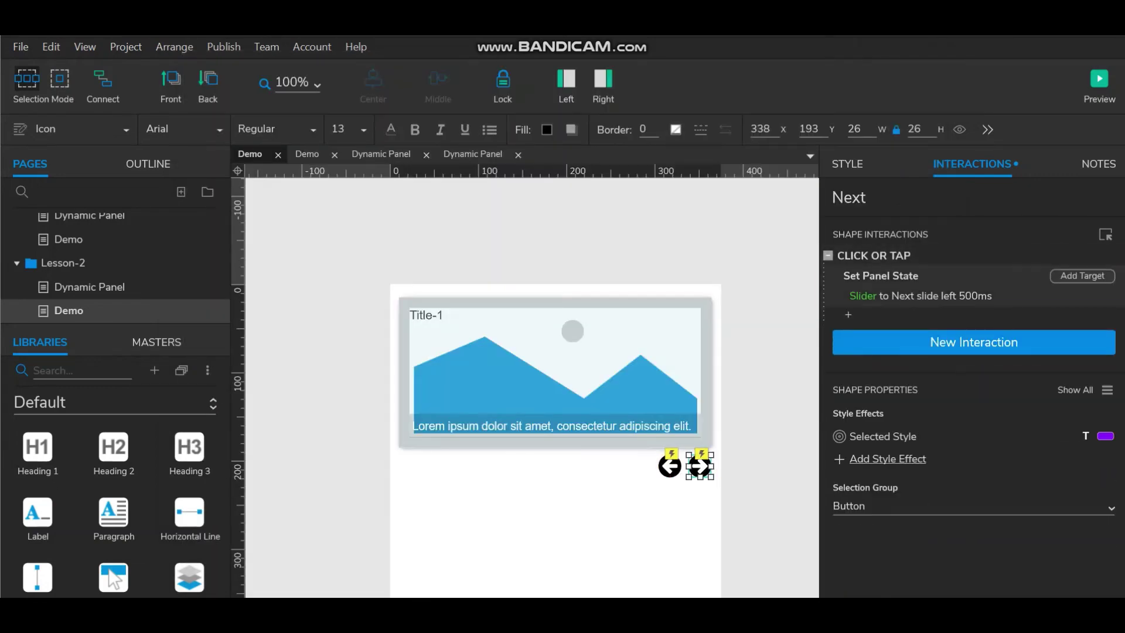
pyautogui.doubleClick(879, 274)
pyautogui.click(256, 359)
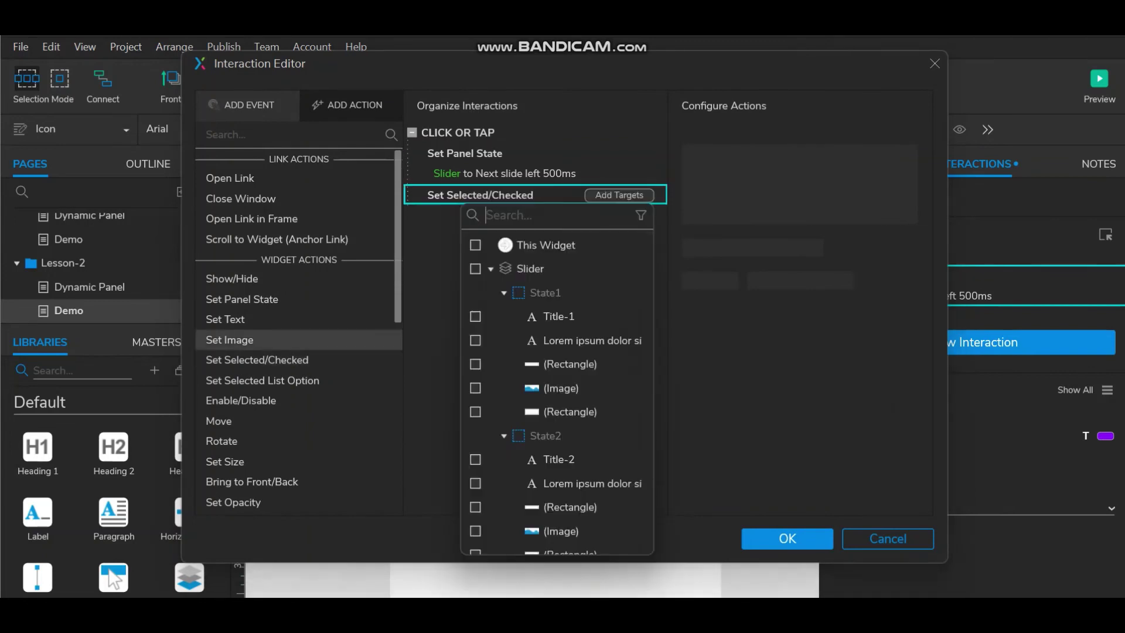
pyautogui.click(475, 245)
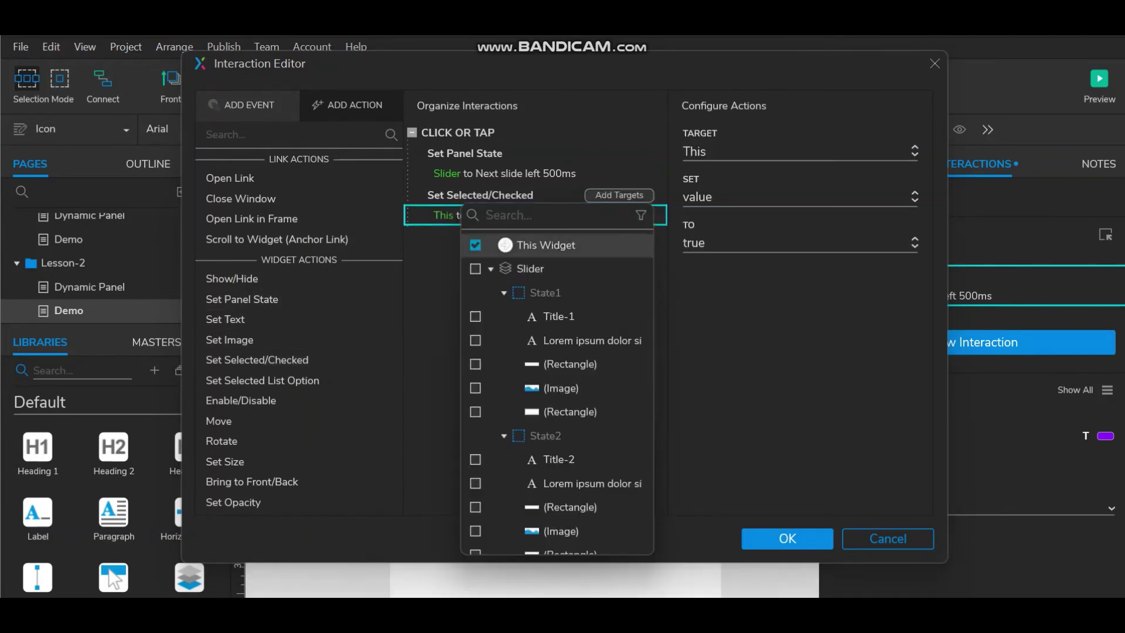
pyautogui.click(787, 539)
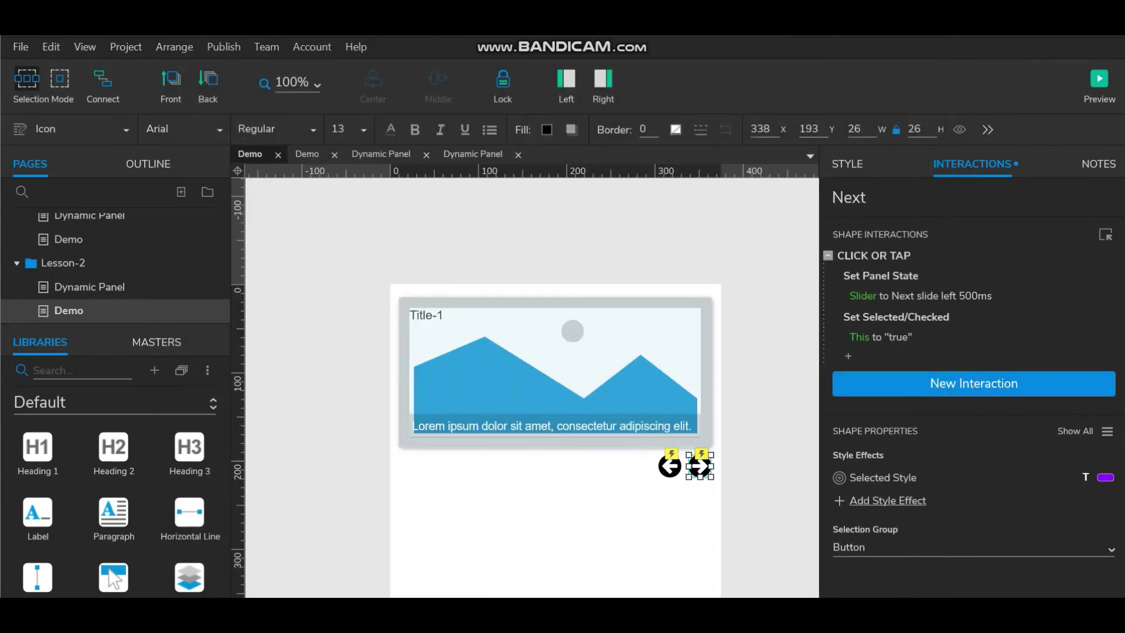
# Preview the Demo page in the browser and test sliding and highlighting with the Next and Prev arrows, returning to Axure RP
pyautogui.hotkey('ctrl', '.')
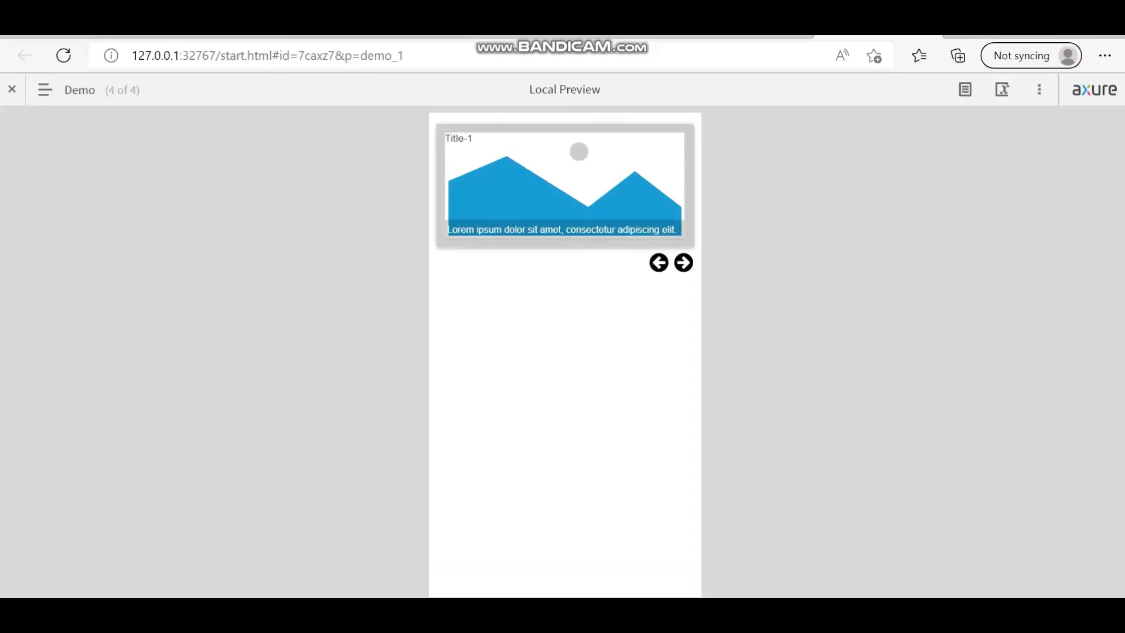
pyautogui.click(683, 263)
pyautogui.click(658, 262)
pyautogui.click(683, 262)
pyautogui.click(683, 263)
pyautogui.click(659, 262)
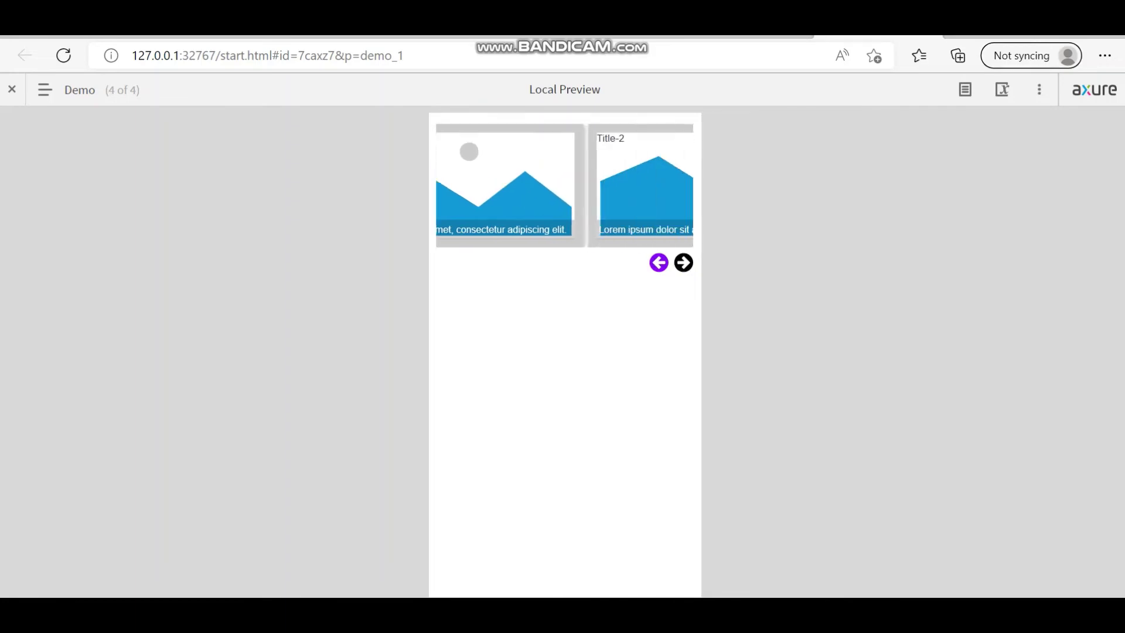
pyautogui.click(658, 262)
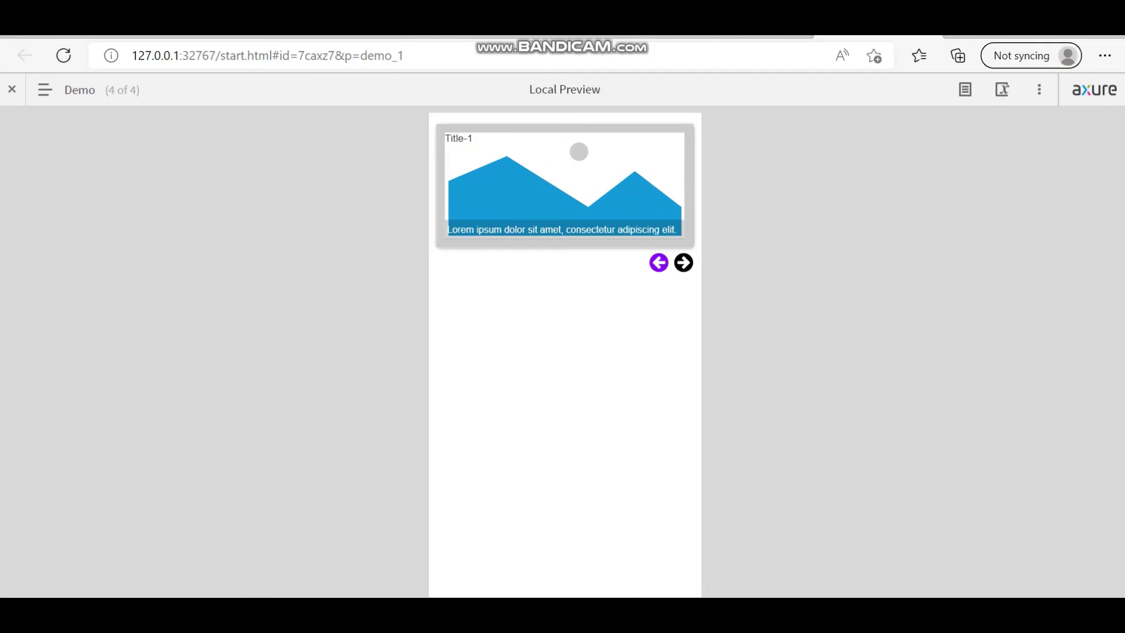
pyautogui.hotkey('alt', 'Tab')
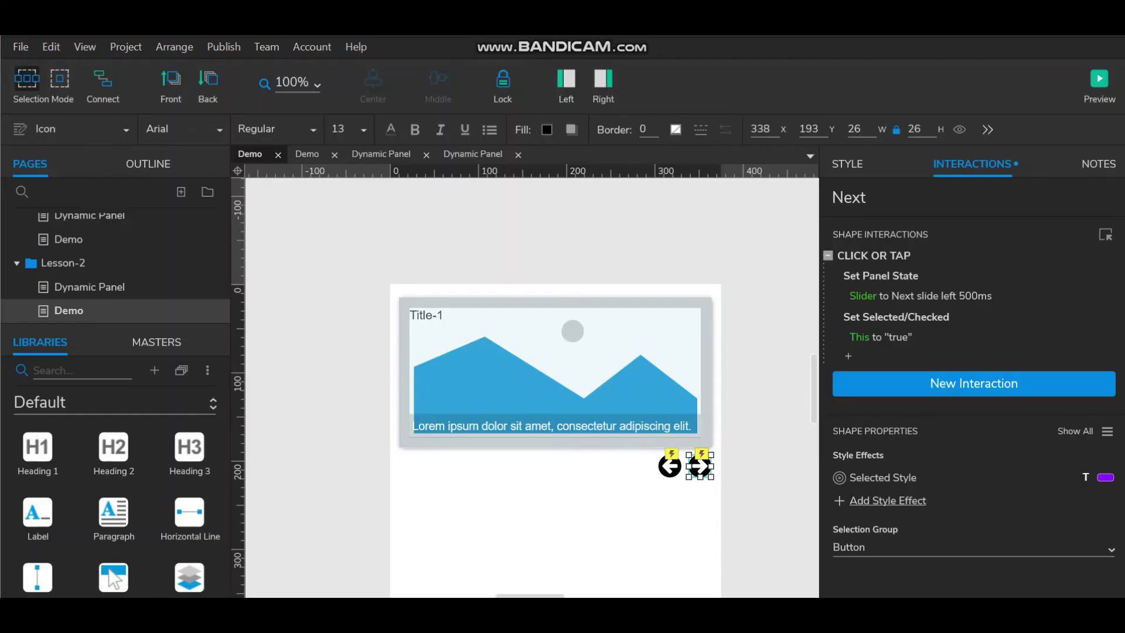
# Change the Next arrow's Set Panel State animation to slide up and enable wrapping from last to first
pyautogui.doubleClick(873, 256)
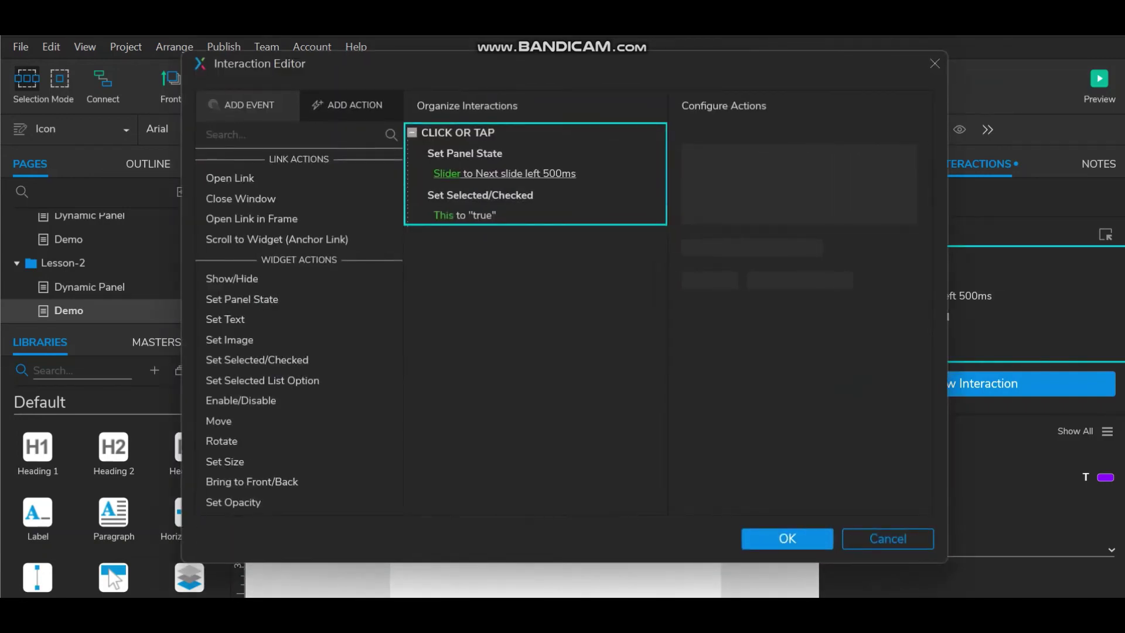
pyautogui.click(504, 173)
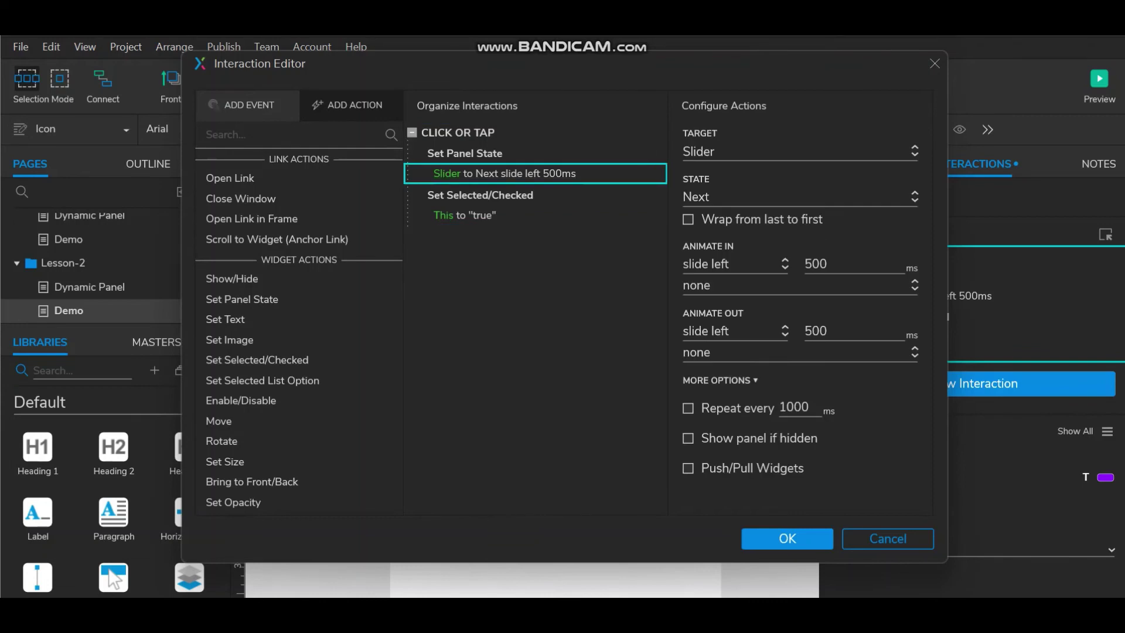
pyautogui.click(732, 264)
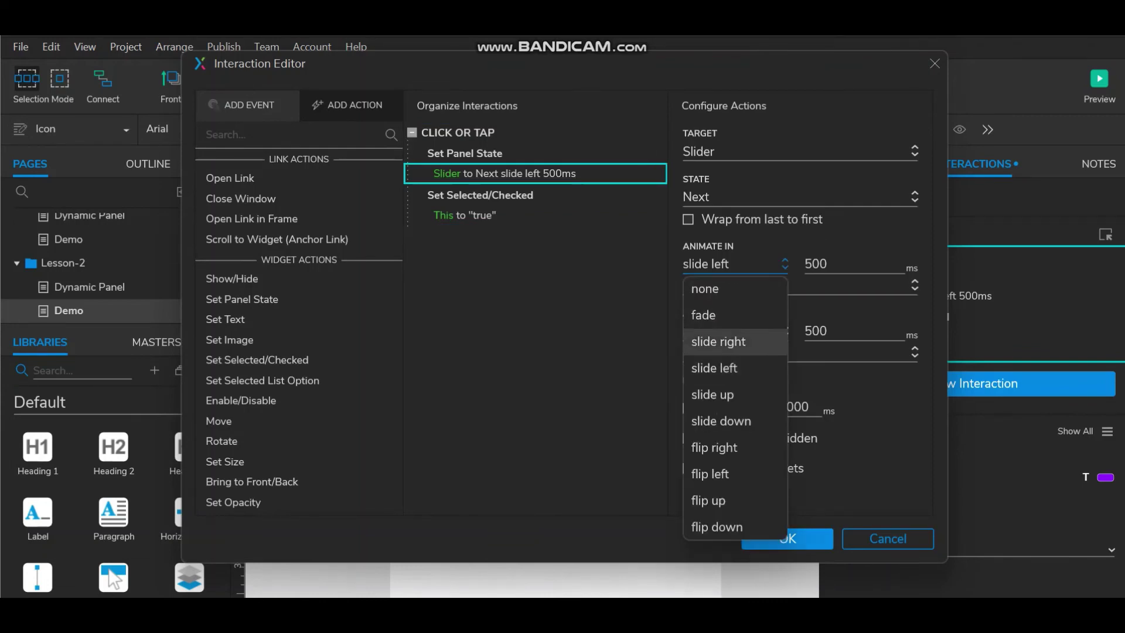
pyautogui.press('Down')
pyautogui.press('Down')
pyautogui.press('Return')
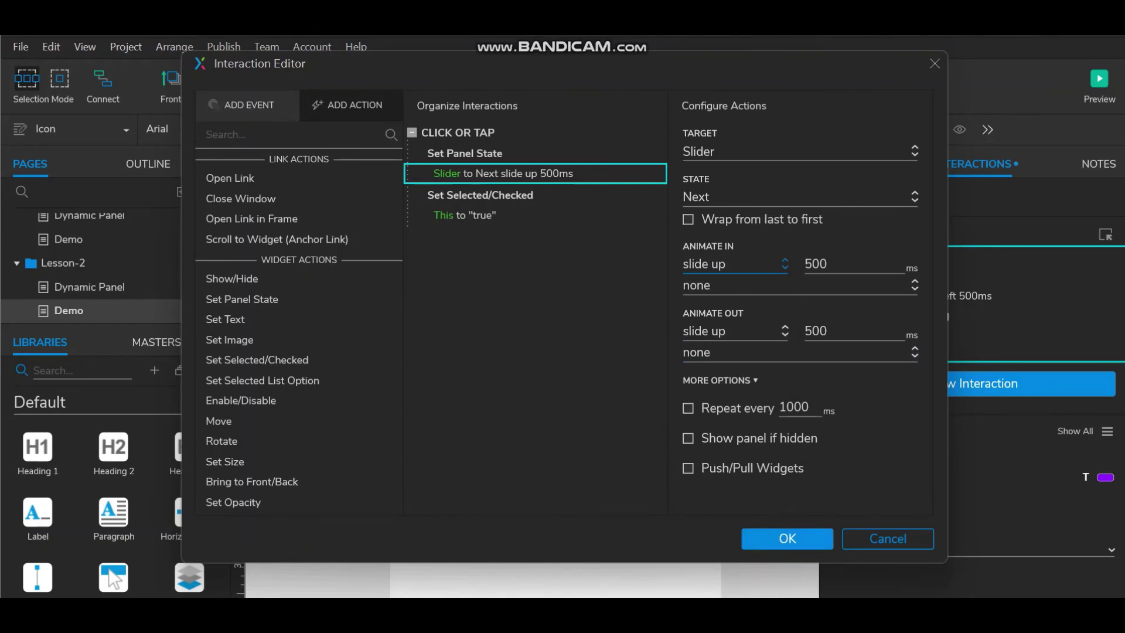
pyautogui.click(688, 220)
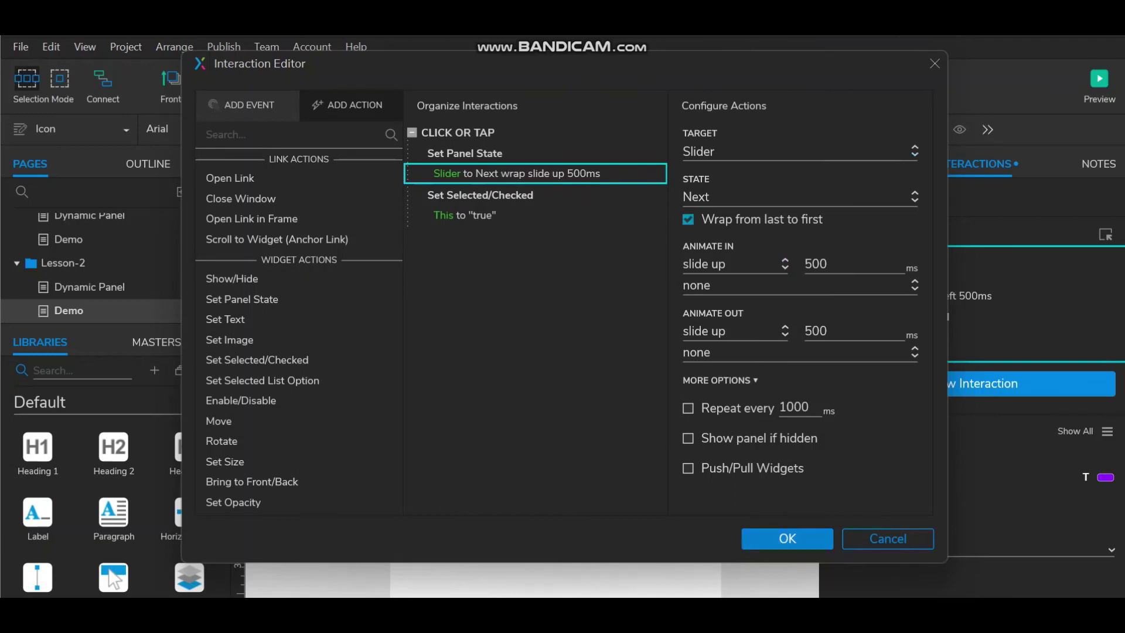
pyautogui.click(787, 538)
# Change the Prev arrow's Set Panel State animation to slide down and enable wrapping from first to last
pyautogui.click(670, 467)
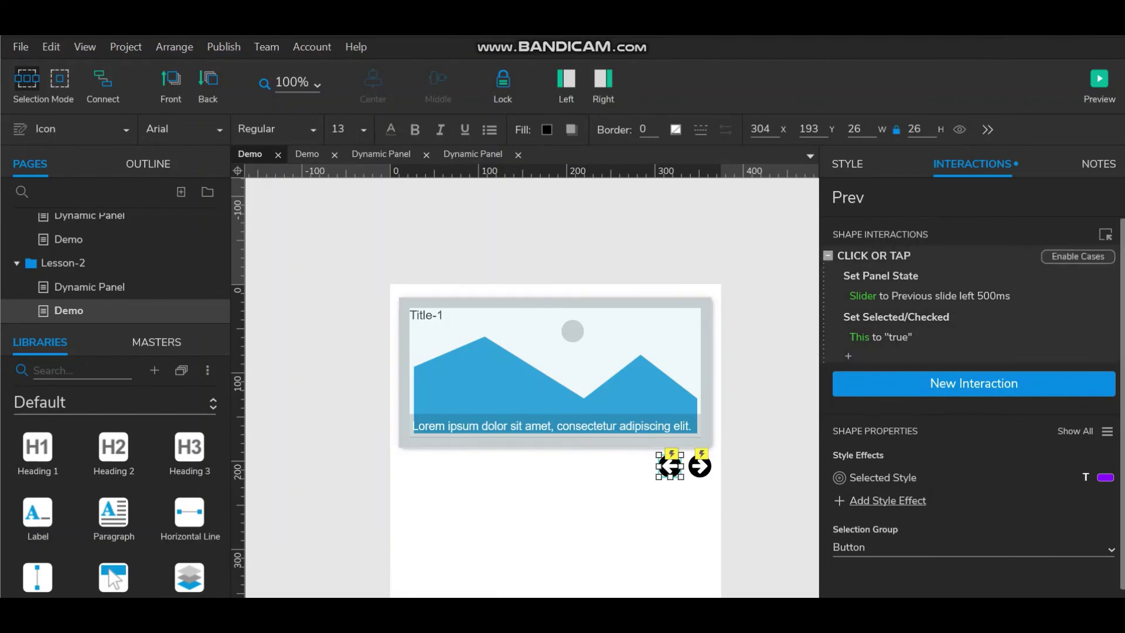
pyautogui.doubleClick(881, 276)
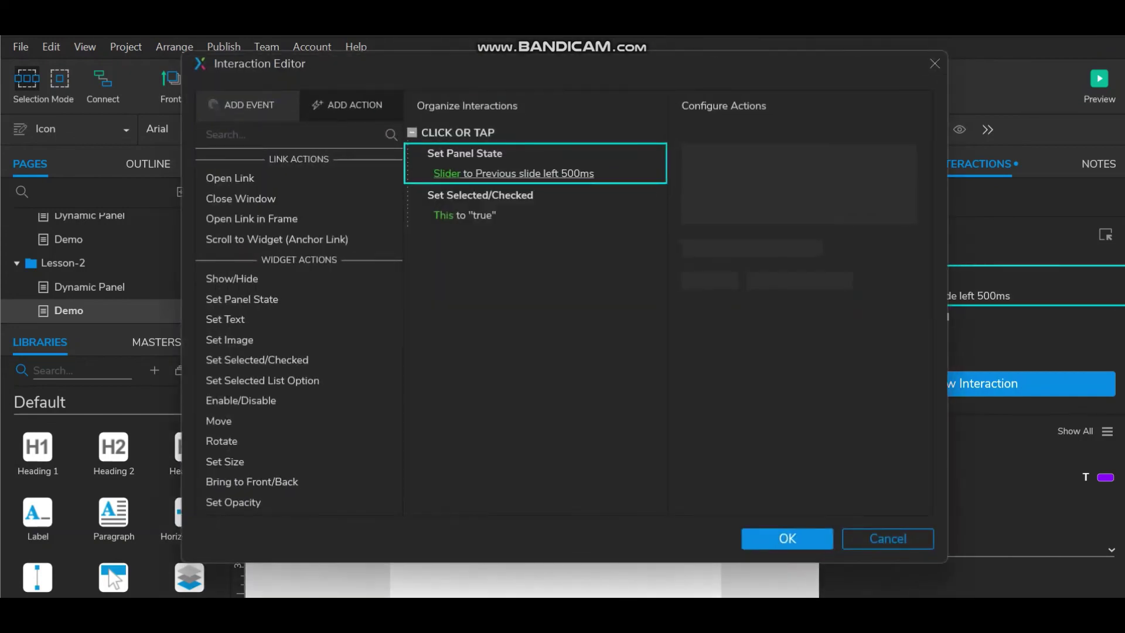
pyautogui.click(513, 174)
pyautogui.click(735, 264)
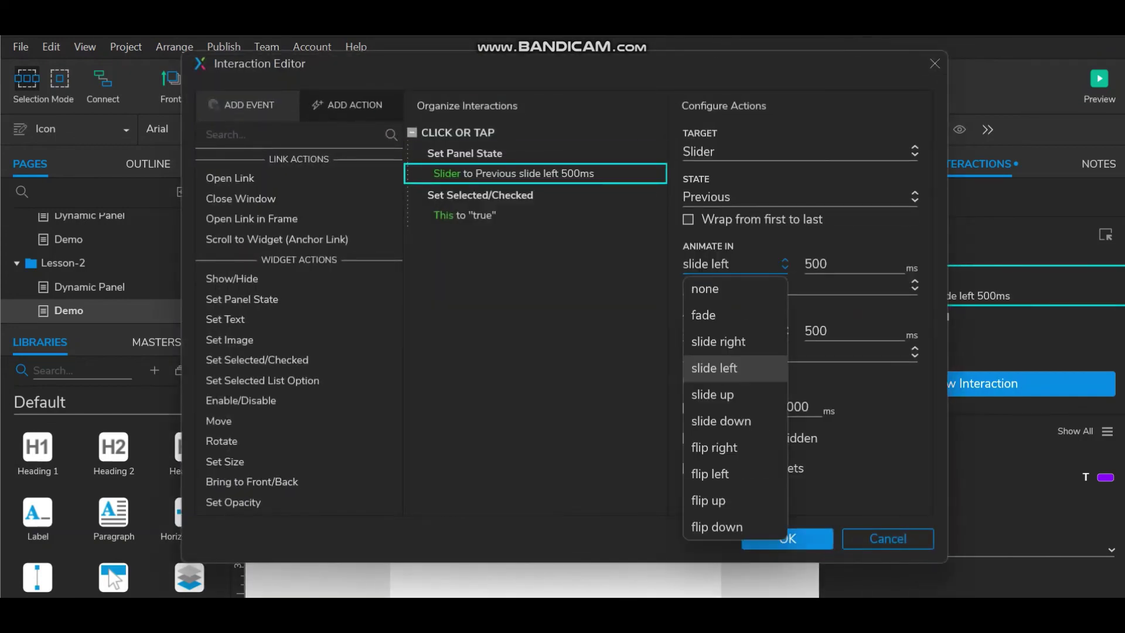
pyautogui.click(721, 420)
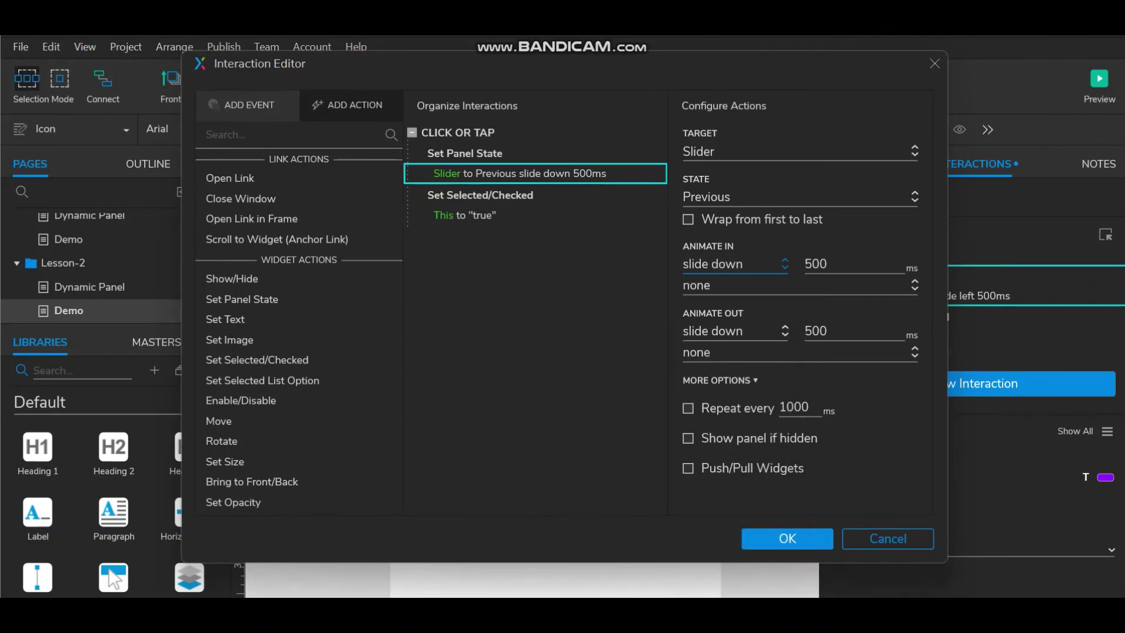
pyautogui.click(688, 219)
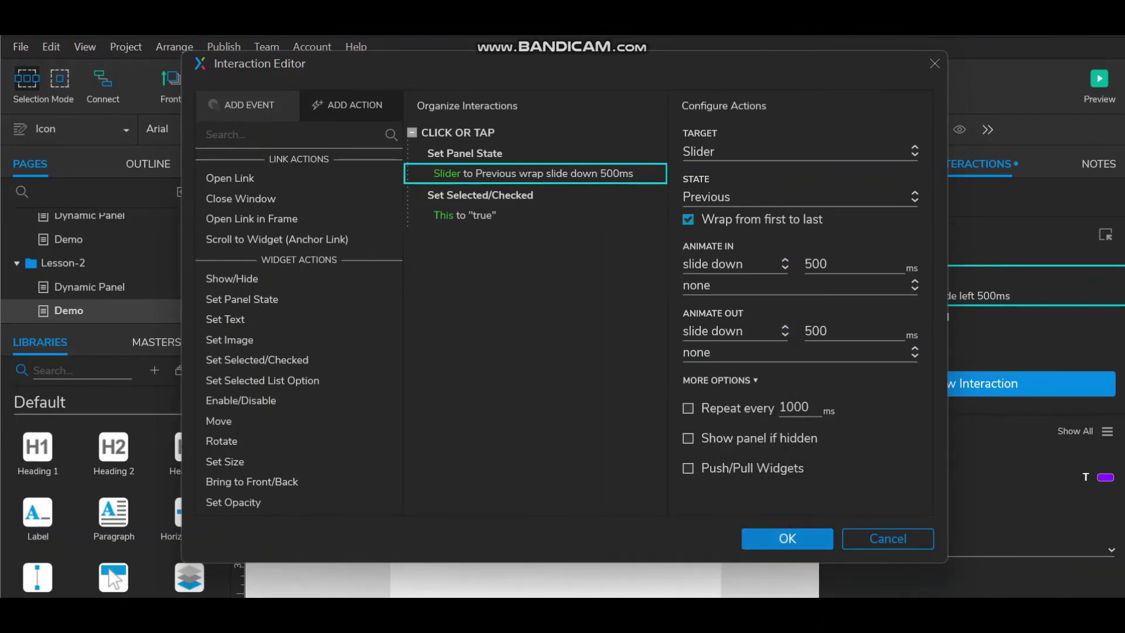
pyautogui.click(788, 538)
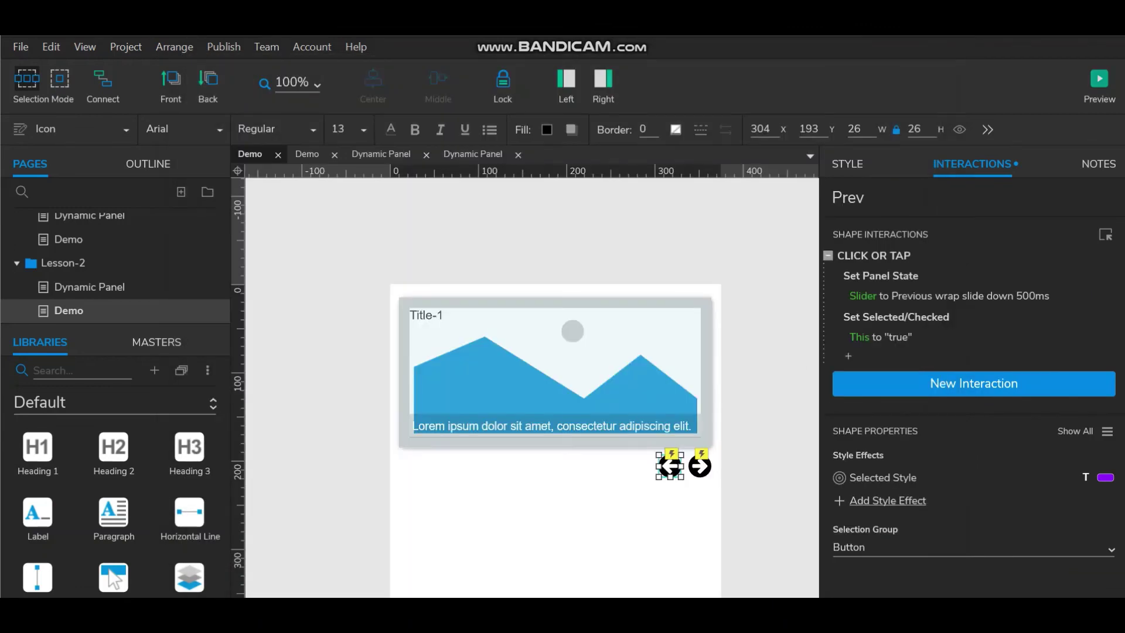
# Preview the Demo page in the browser and test the vertical sliding with both arrows, returning to Axure RP
pyautogui.click(1099, 85)
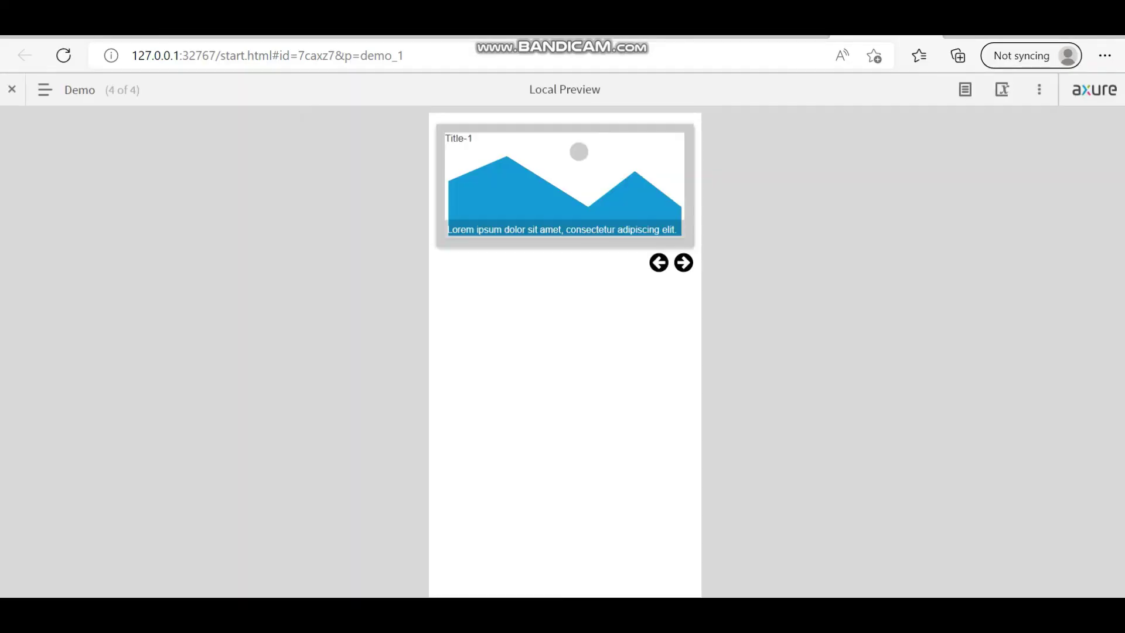
pyautogui.click(684, 262)
pyautogui.click(683, 262)
pyautogui.click(659, 262)
pyautogui.click(683, 263)
pyautogui.click(684, 263)
pyautogui.hotkey('alt', 'Tab')
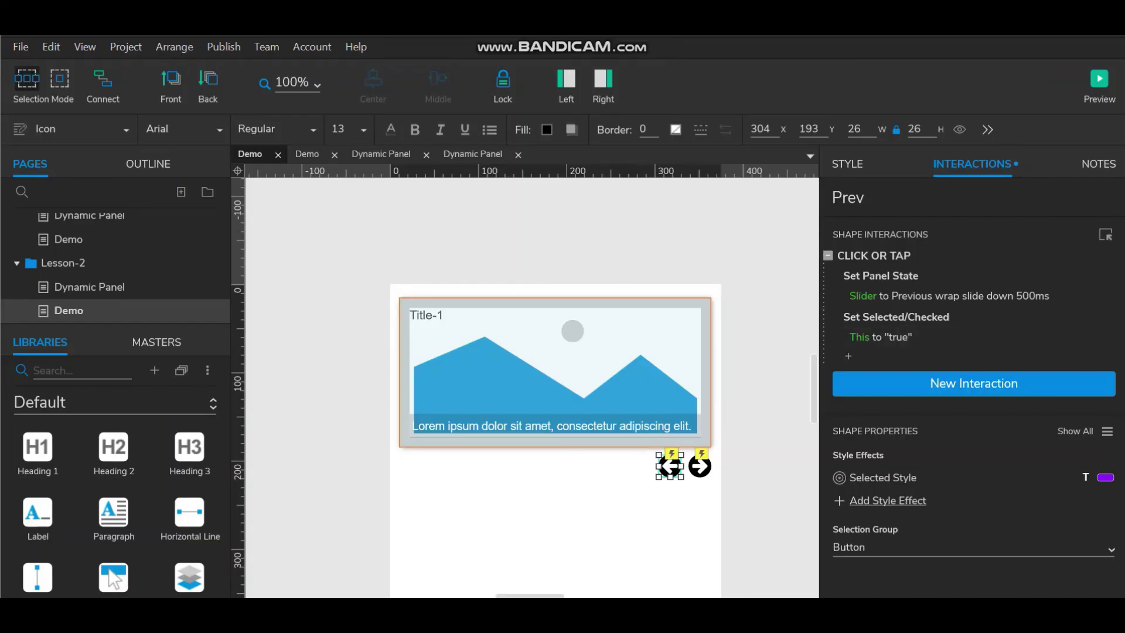
# Review the Slider panel and the Click or Tap interactions assigned to the Prev and Next arrows
pyautogui.click(554, 373)
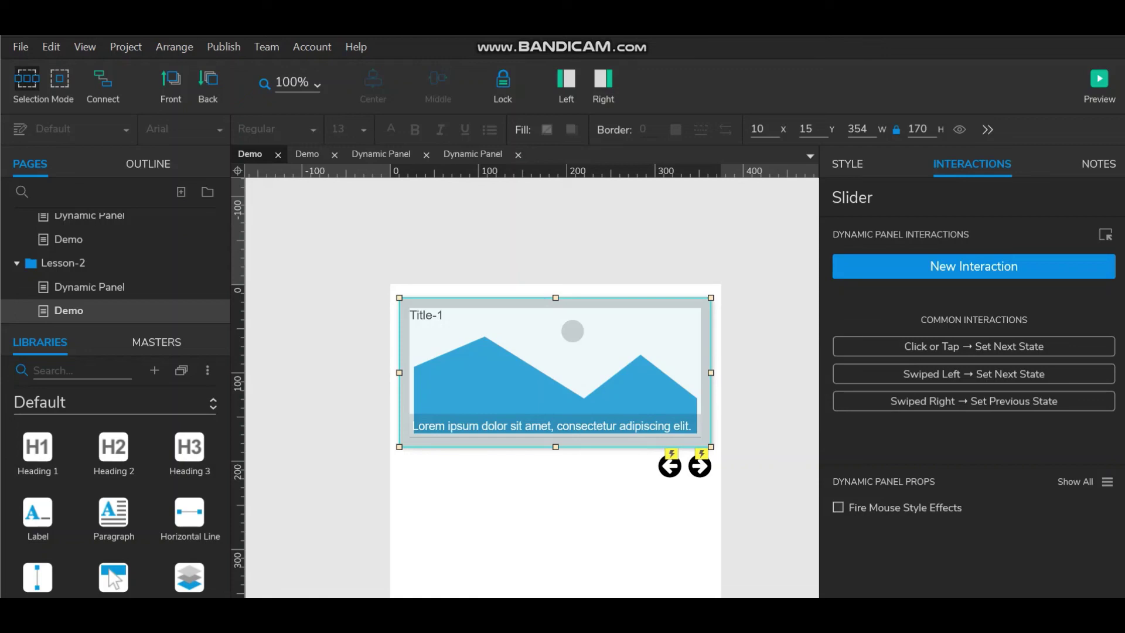
pyautogui.click(556, 516)
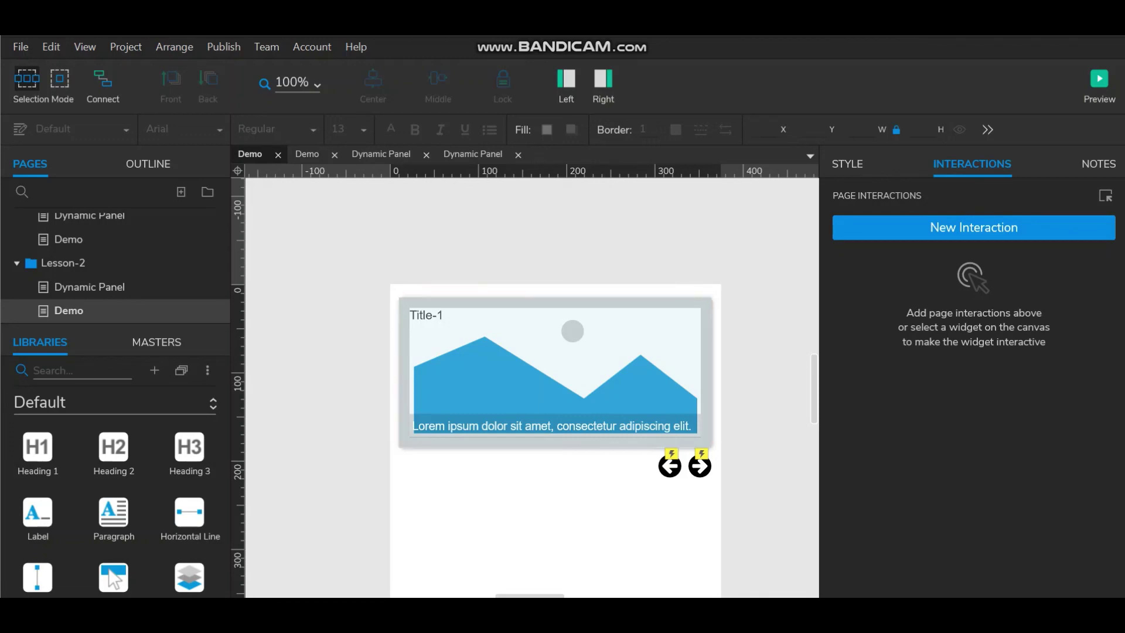
pyautogui.click(670, 466)
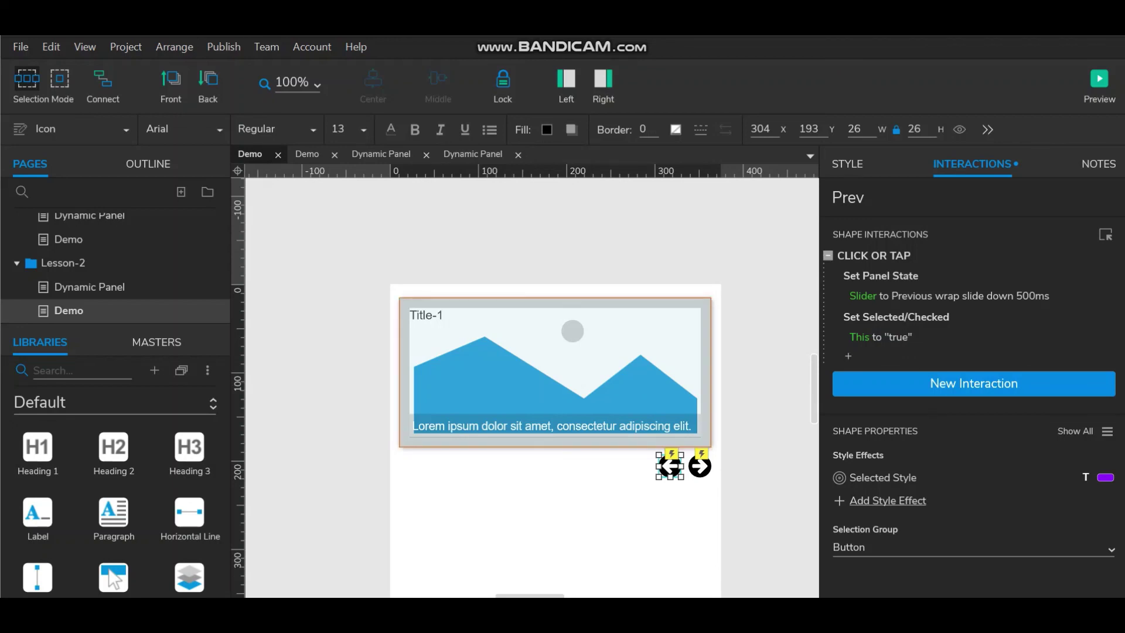
pyautogui.click(700, 466)
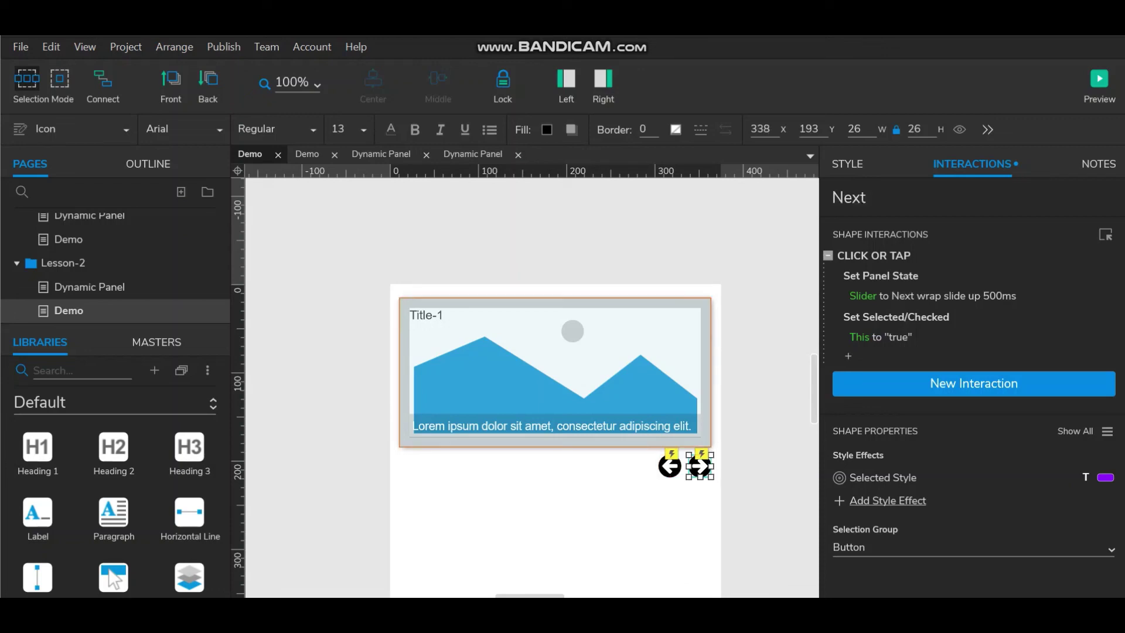
# Preview the page in the browser again and cycle through the slides in both directions to test the wrapping and arrow highlights
pyautogui.click(1098, 81)
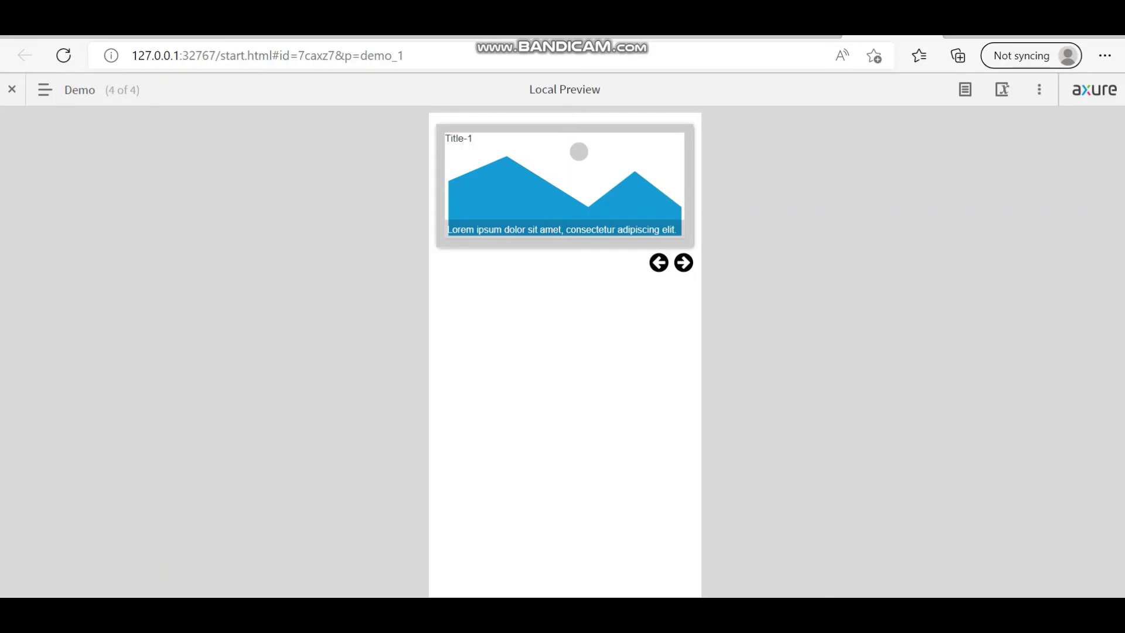
pyautogui.click(684, 263)
pyautogui.click(683, 262)
pyautogui.click(684, 262)
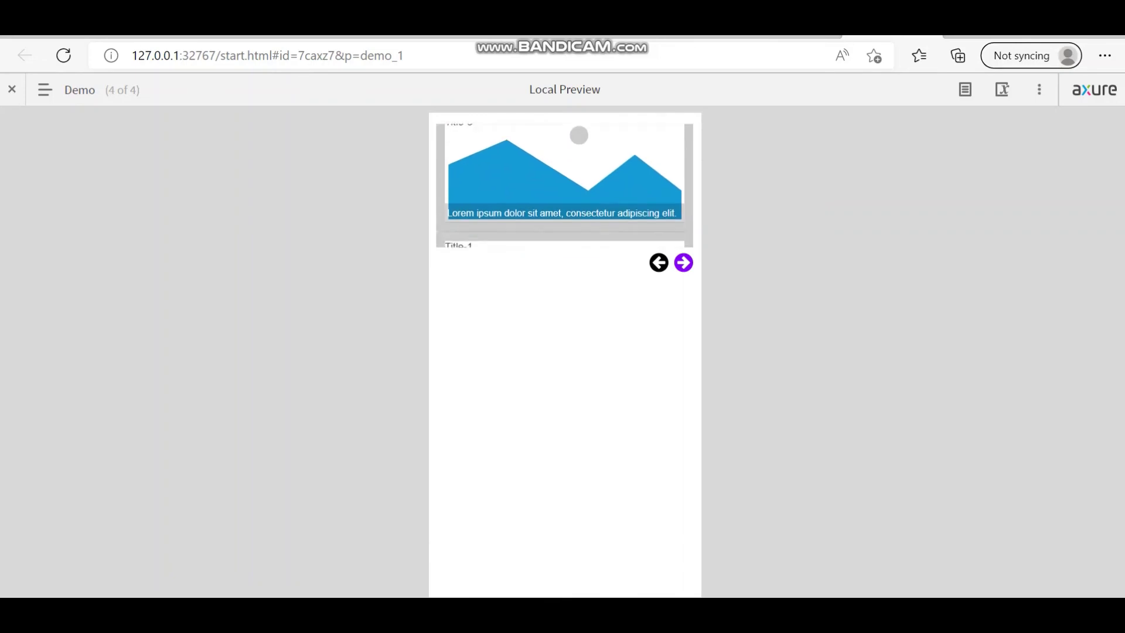
pyautogui.click(684, 262)
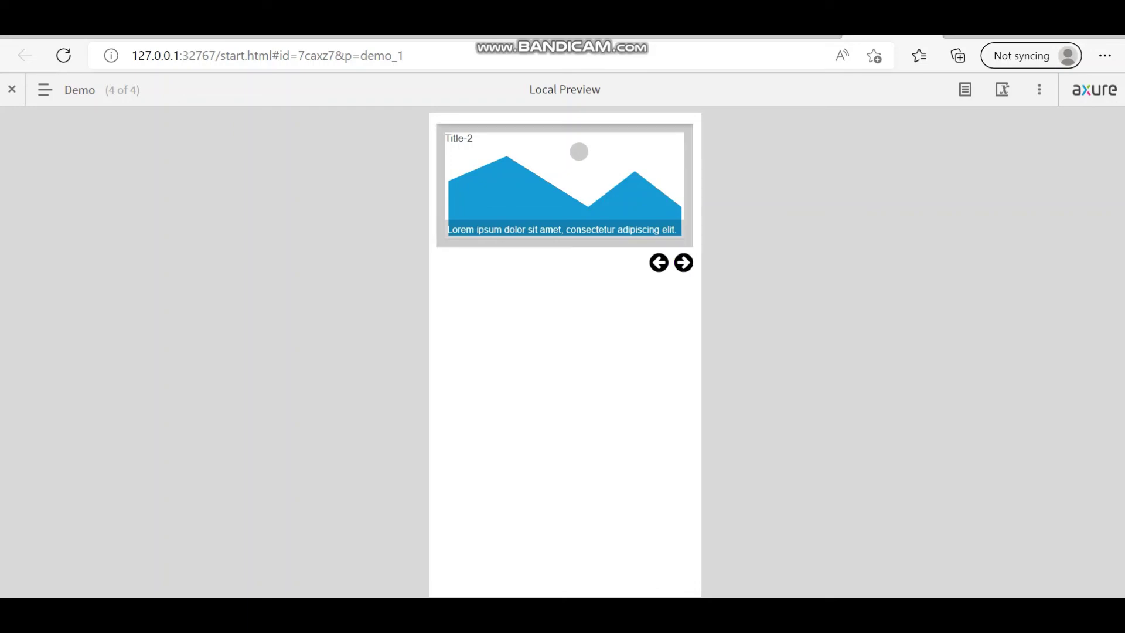
pyautogui.click(659, 262)
pyautogui.click(659, 263)
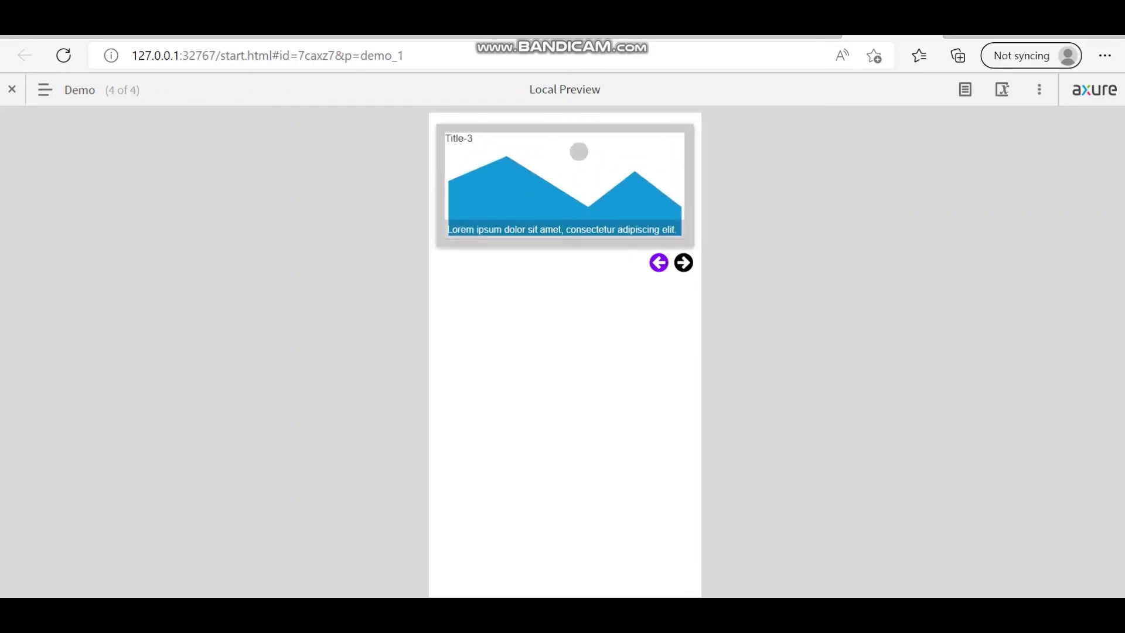
pyautogui.click(683, 262)
pyautogui.click(659, 262)
pyautogui.click(659, 262)
pyautogui.click(684, 262)
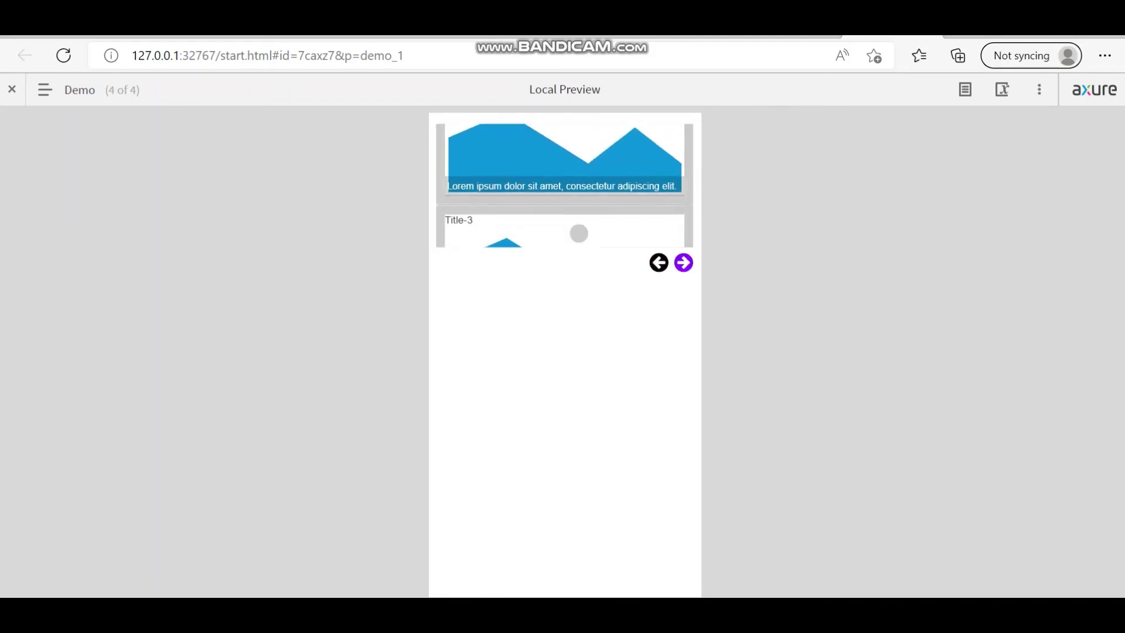